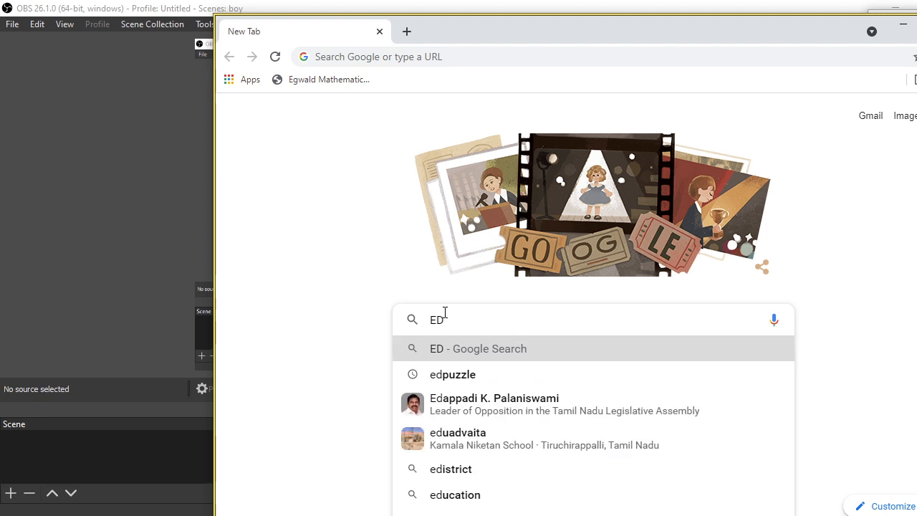
- Search Google for "educandy" and open the Educandy website result in a new browser tab
type("U")
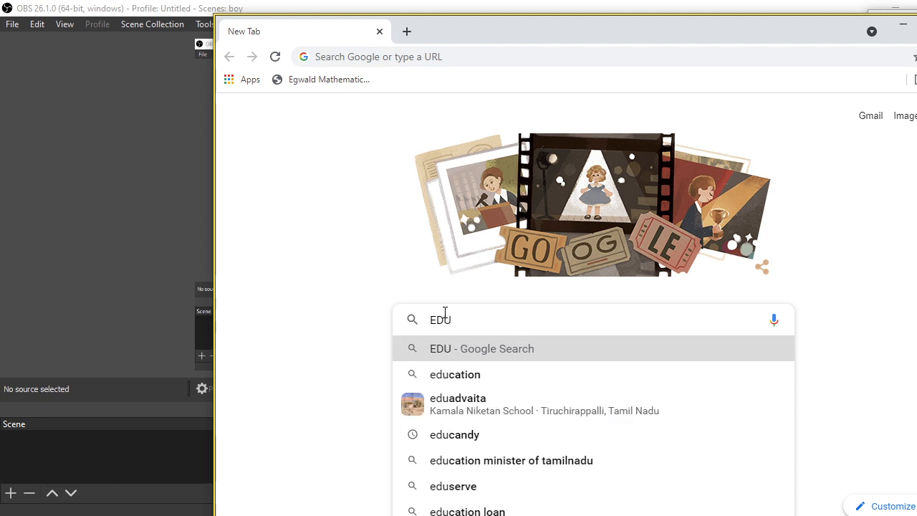
left_click(466, 436)
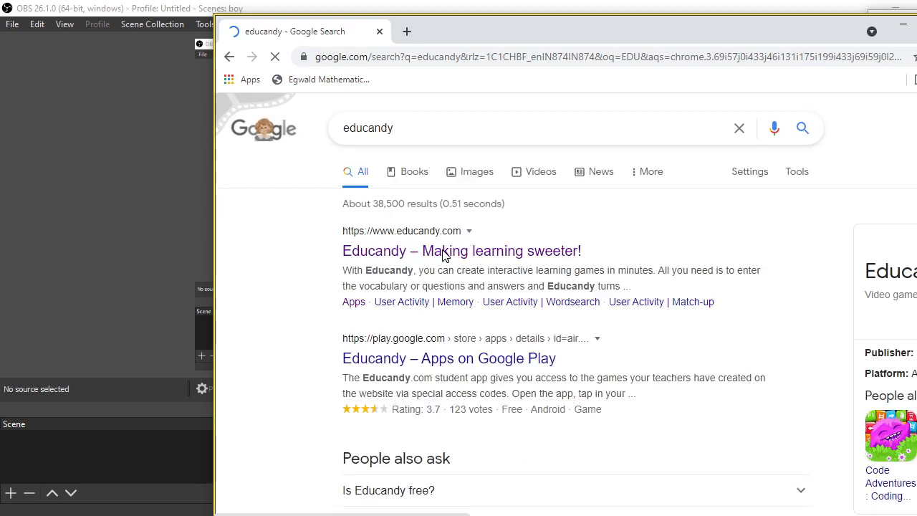
right_click(443, 252)
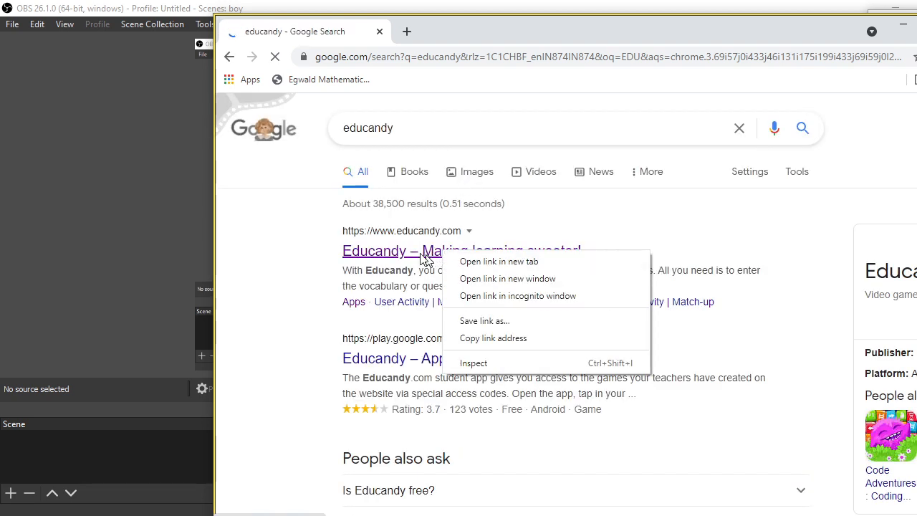
left_click(500, 226)
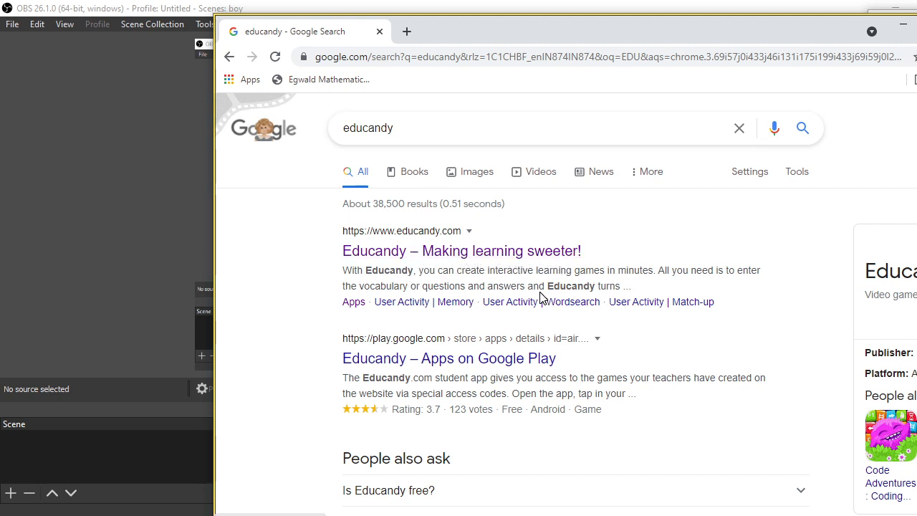
right_click(453, 255)
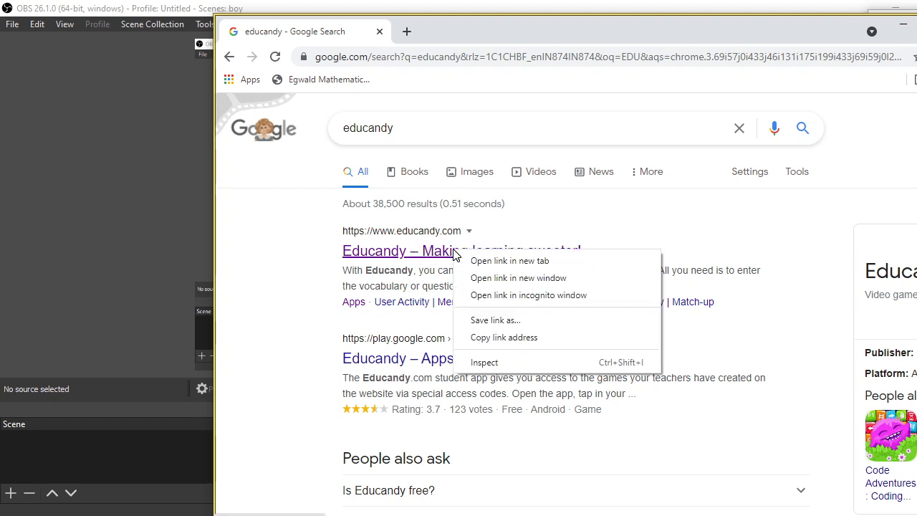
left_click(507, 263)
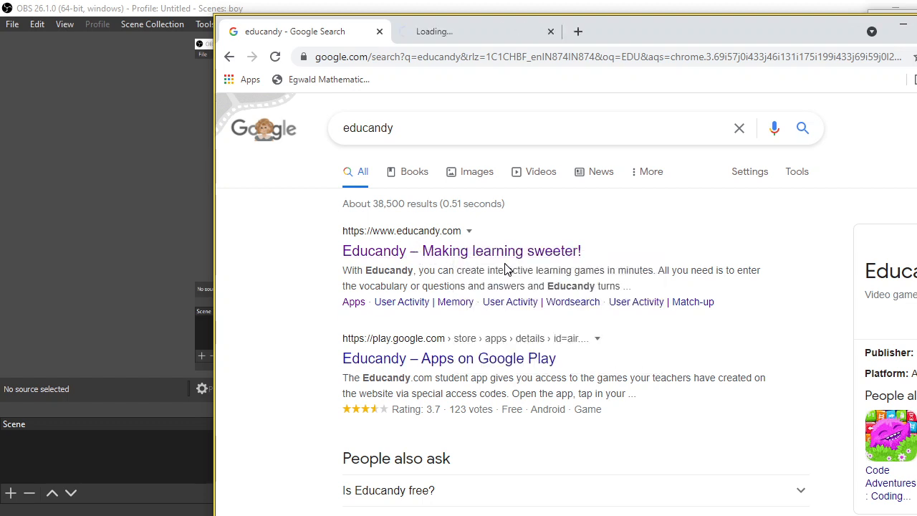
left_click(469, 31)
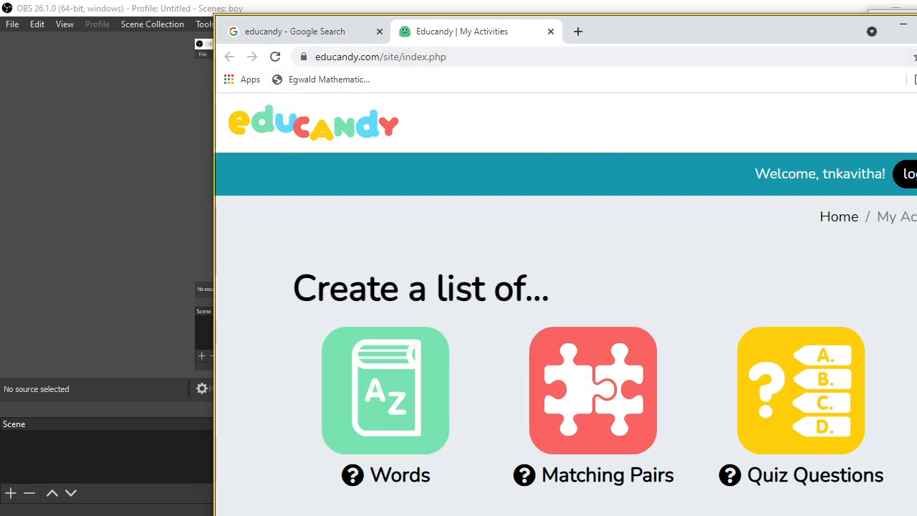
left_click(916, 24)
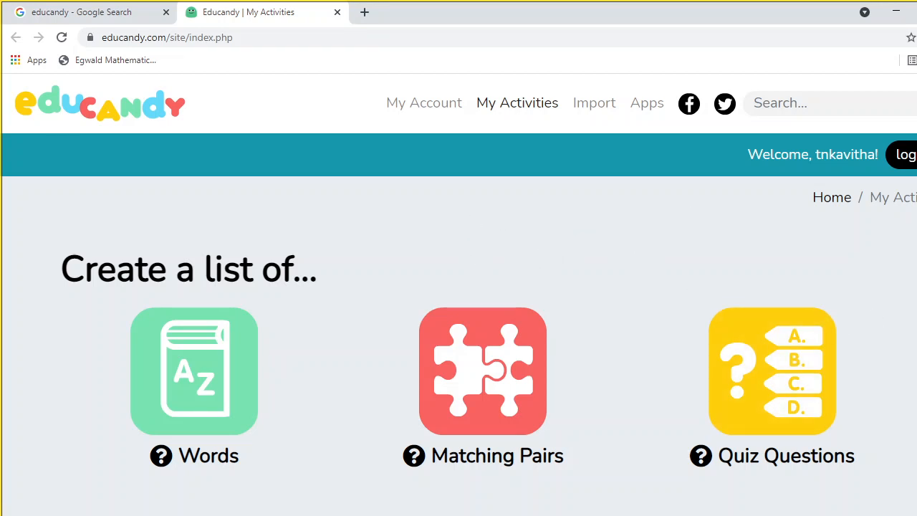
- Look over the list types available for creation and the existing activities on the My Activities page
scroll(458, 322, "down", 1)
scroll(458, 323, "up", 1)
scroll(877, 216, "down", 3)
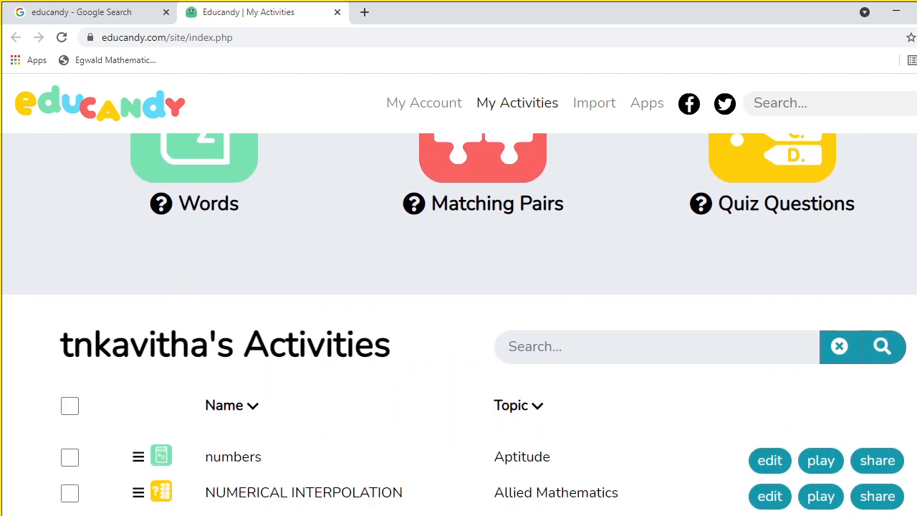
scroll(459, 313, "up", 3)
scroll(459, 313, "down", 3)
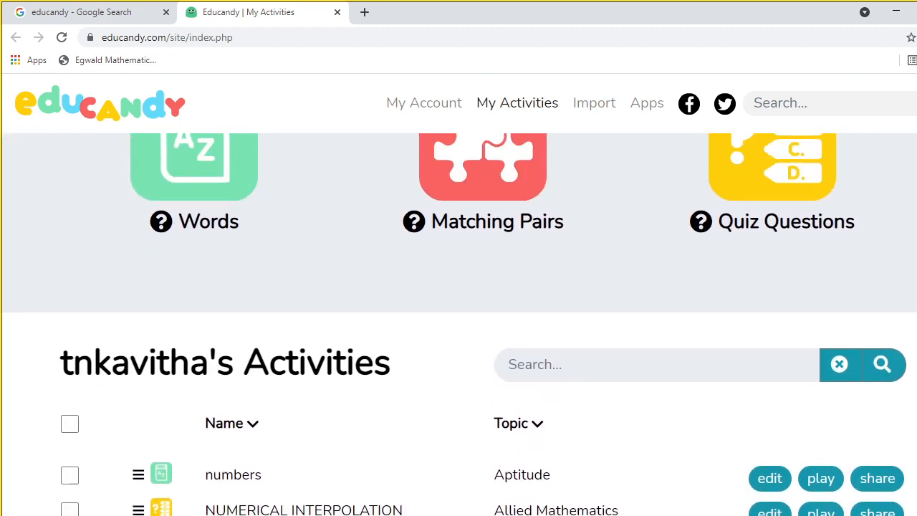
scroll(459, 324, "up", 3)
scroll(458, 300, "up", 1)
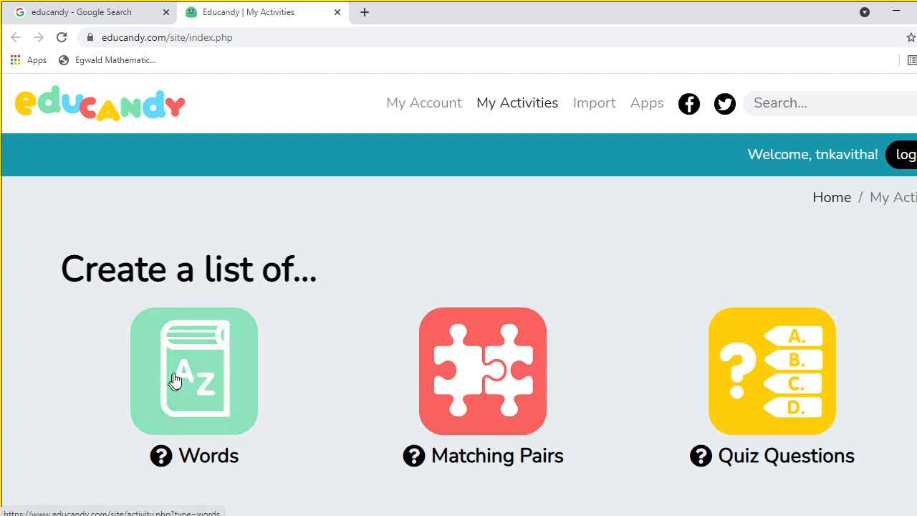
- Start a new list of Words and enter "numbers" as the activity name
left_click(199, 367)
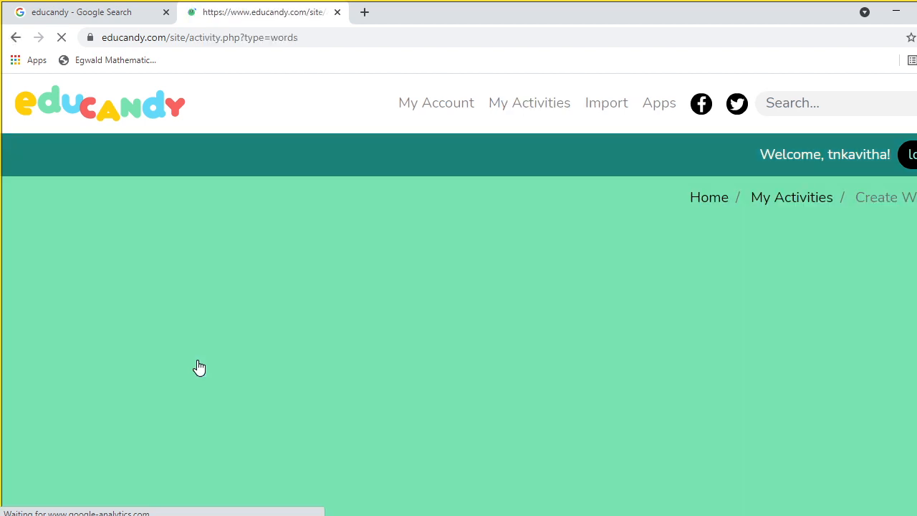
left_click(15, 40)
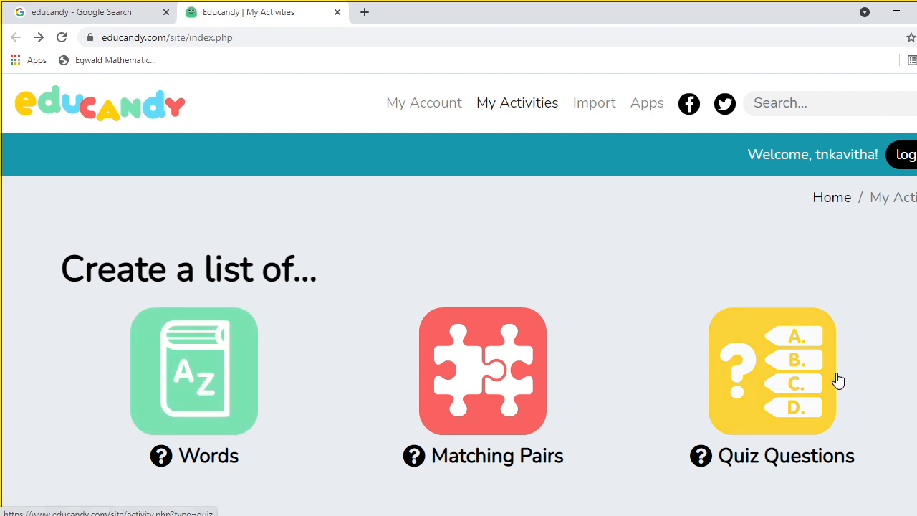
left_click(204, 373)
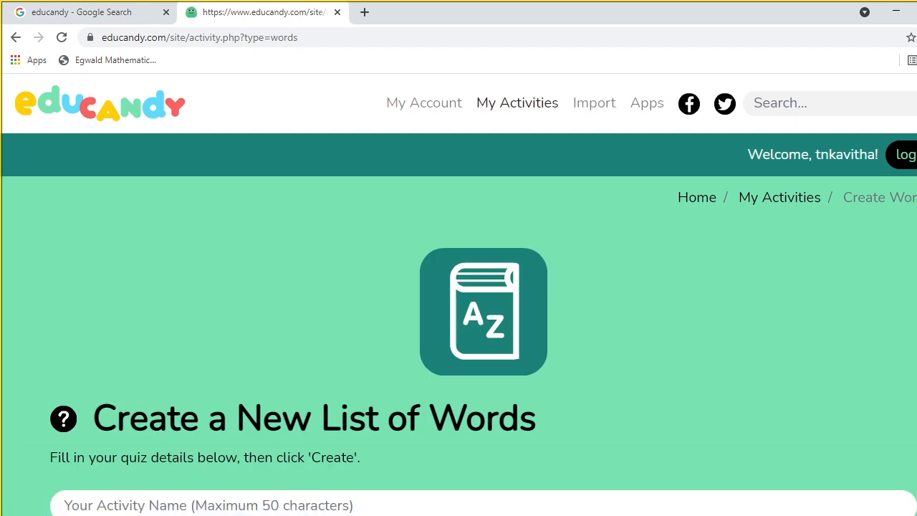
scroll(459, 322, "down", 2)
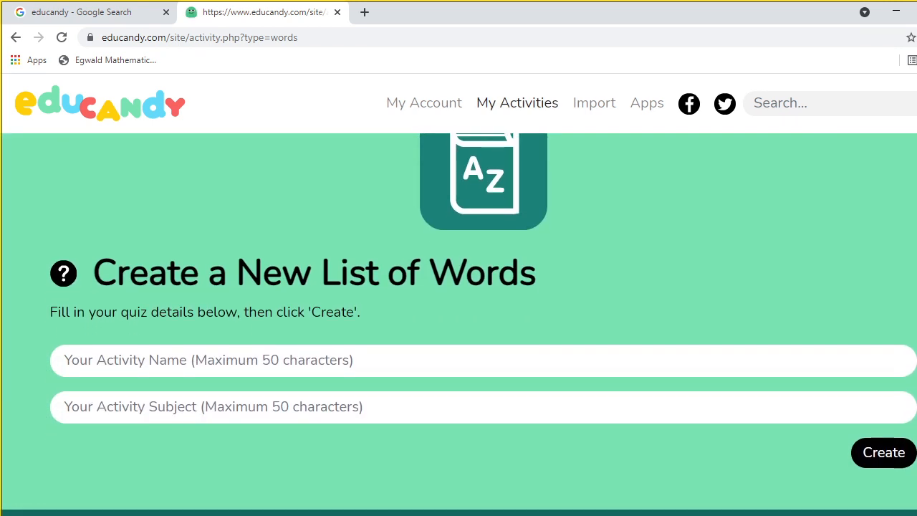
scroll(458, 322, "down", 2)
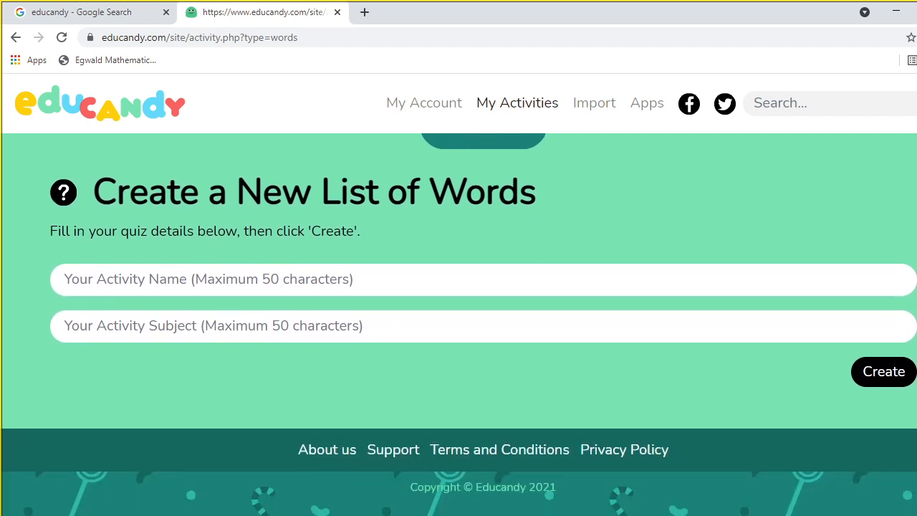
scroll(857, 349, "up", 1)
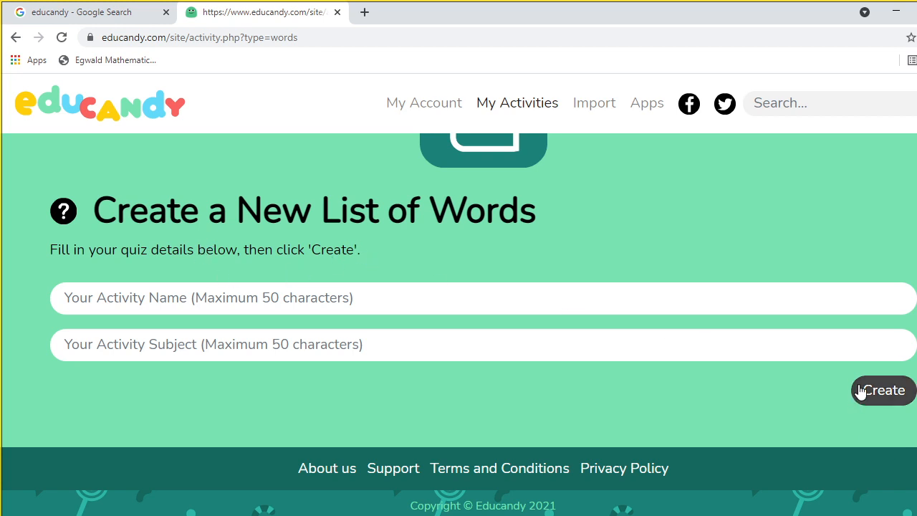
scroll(458, 287, "down", 1)
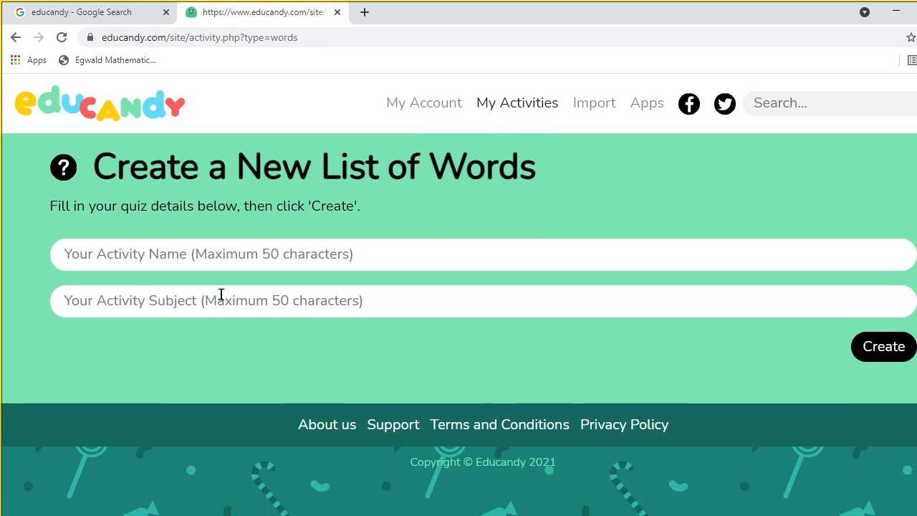
left_click(172, 255)
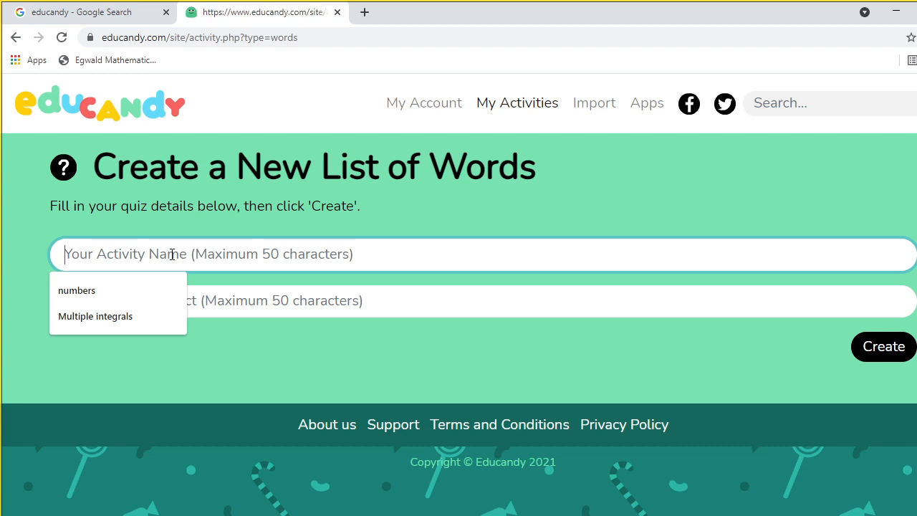
left_click(101, 291)
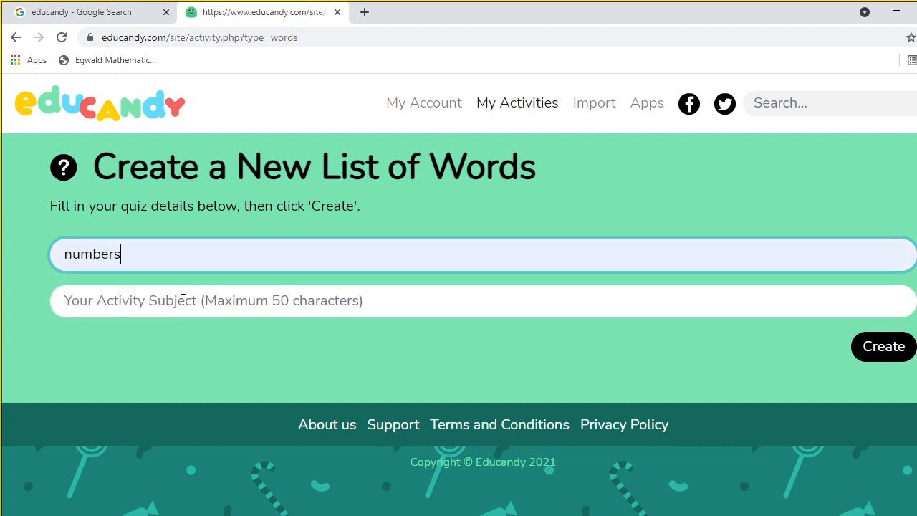
- Fill in the activity subject with the suggested entry "Allied Mathematics"
left_click(141, 301)
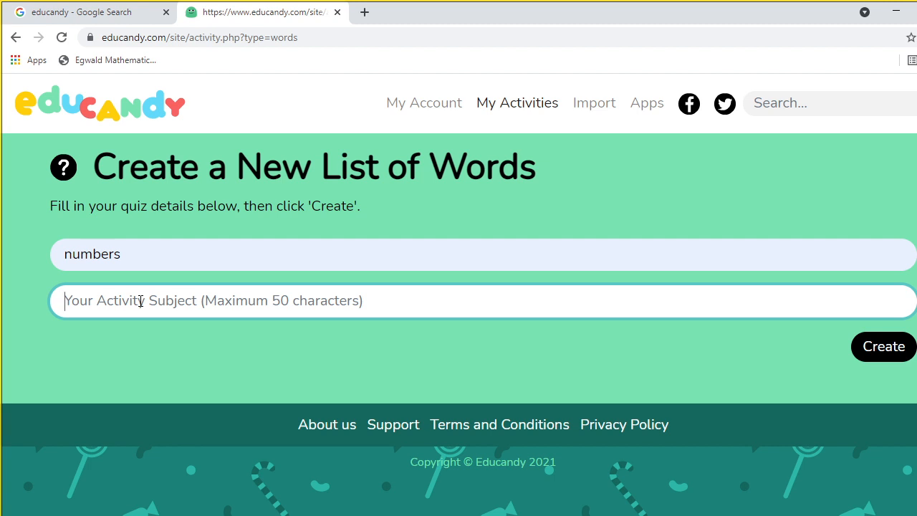
type("M")
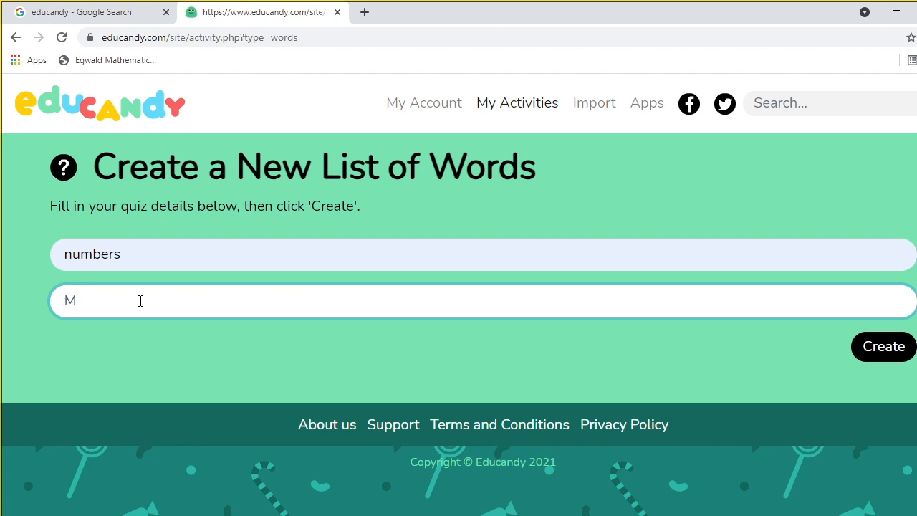
type("A")
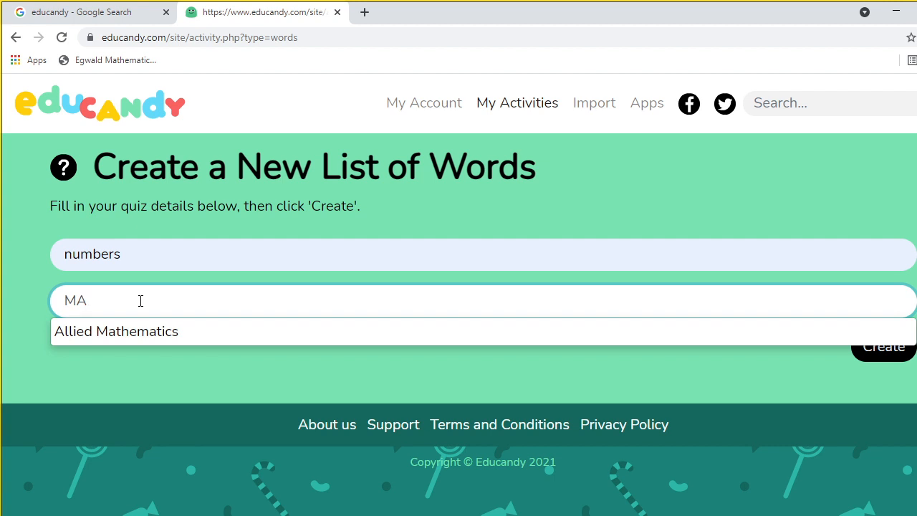
type("THEM")
left_click(141, 335)
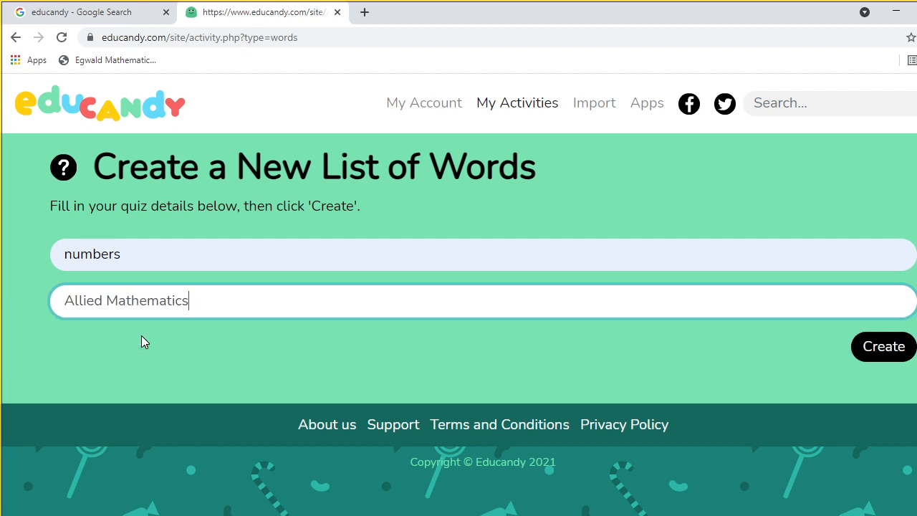
- Shorten the activity subject to "Mathematics" and create the word list
left_click(106, 302)
key("BackSpace")
key("BackSpace")
key("BackSpace")
key("BackSpace")
key("BackSpace")
key("BackSpace")
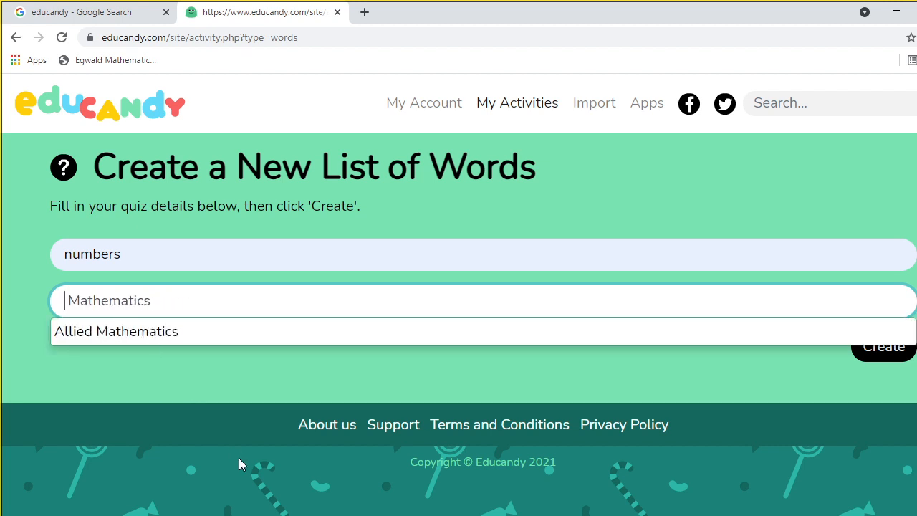
left_click(281, 376)
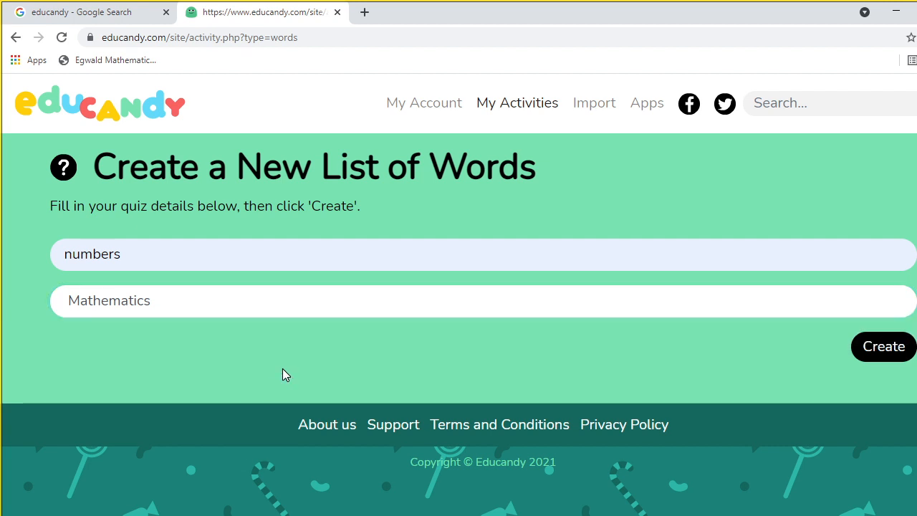
left_click(867, 343)
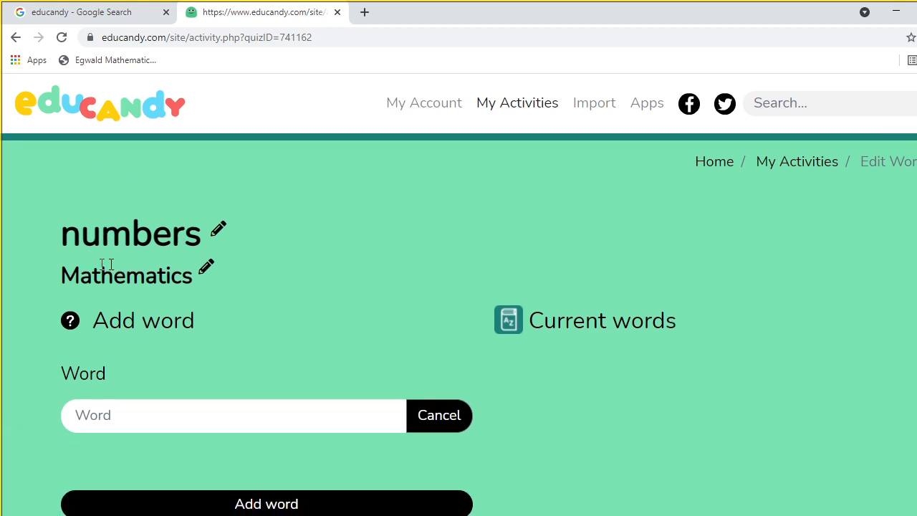
left_click(206, 267)
type("Mathematics")
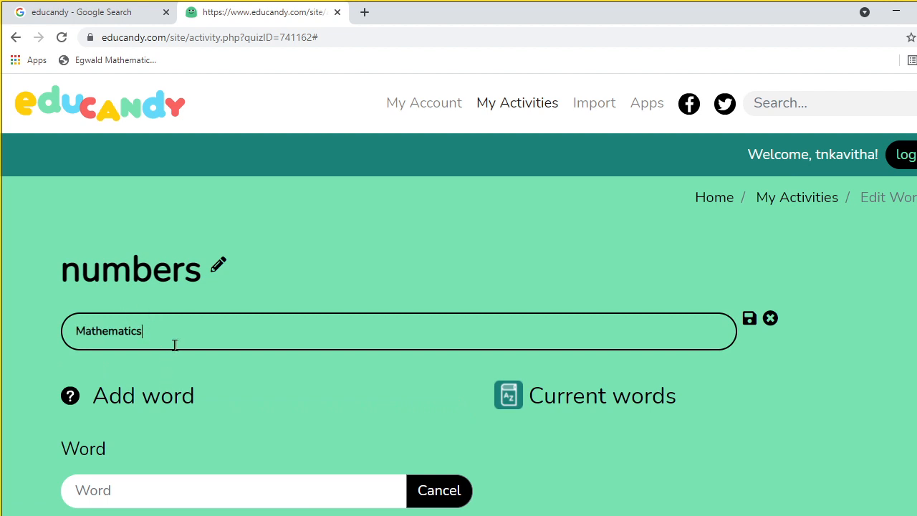
left_click(771, 320)
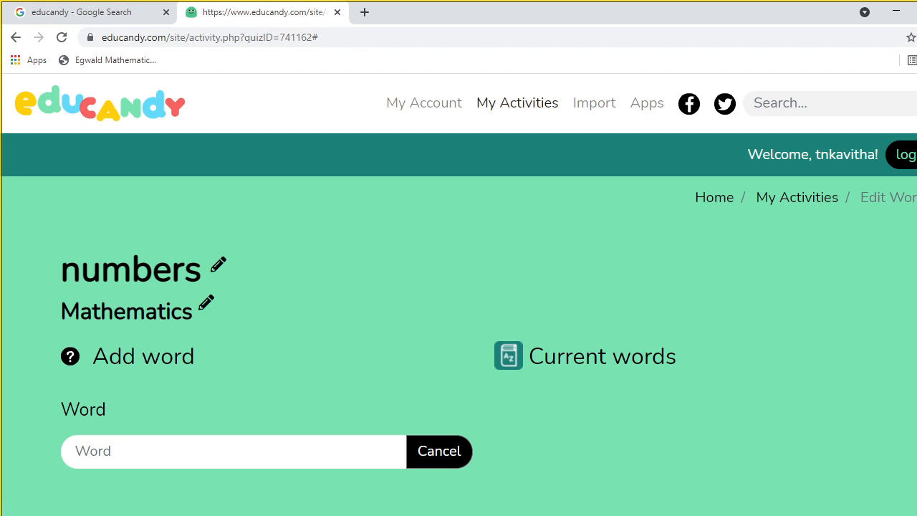
- Examine the word list's edit page, including the word entry field, the activity options and the note about playing and sharing
scroll(459, 323, "down", 3)
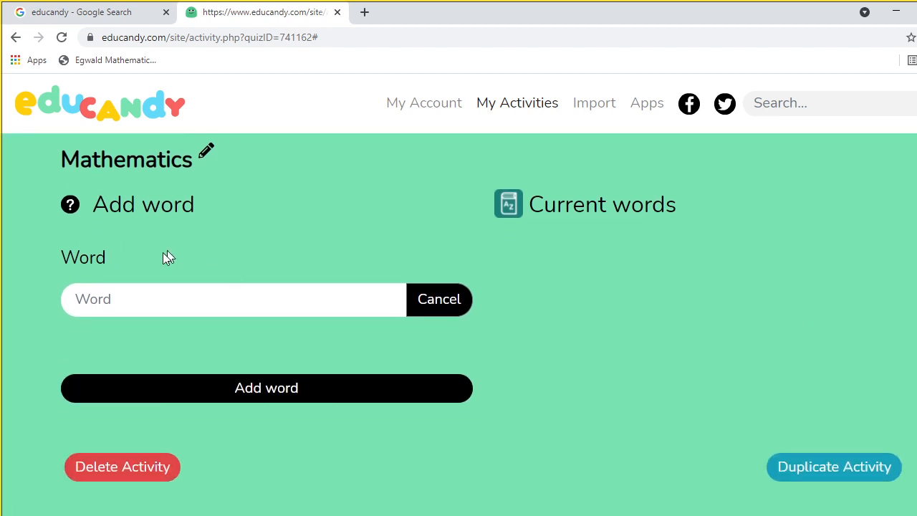
left_click(129, 293)
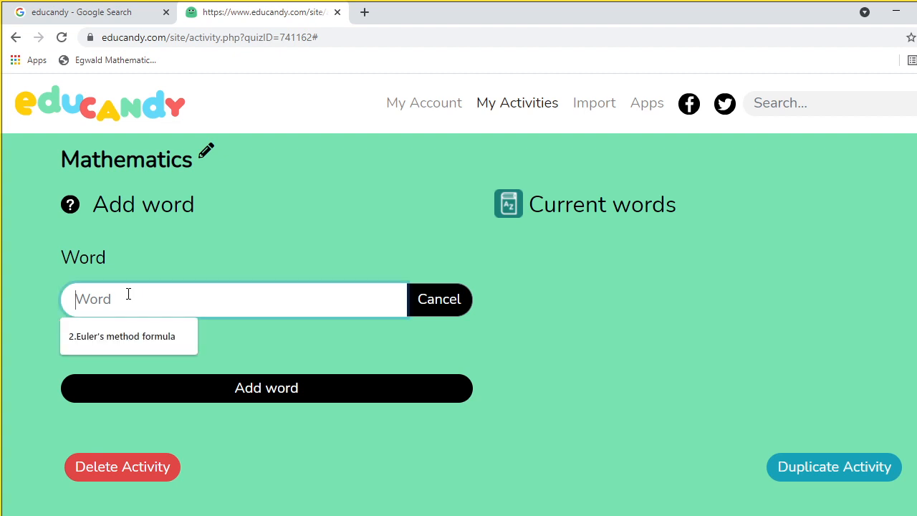
left_click(184, 236)
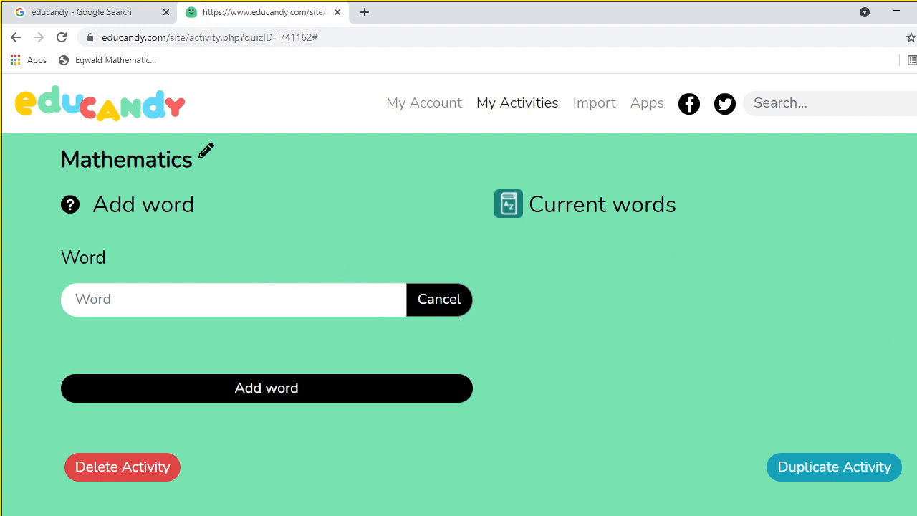
scroll(458, 322, "down", 2)
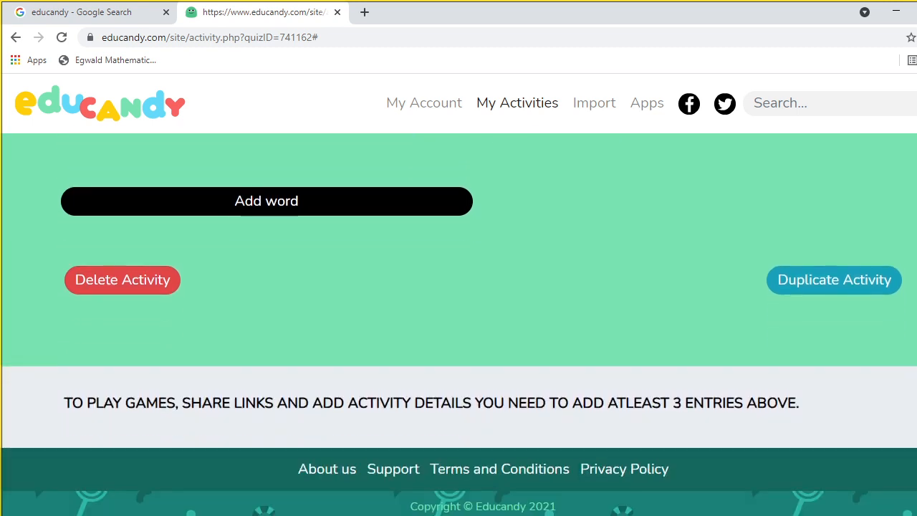
scroll(459, 286, "up", 4)
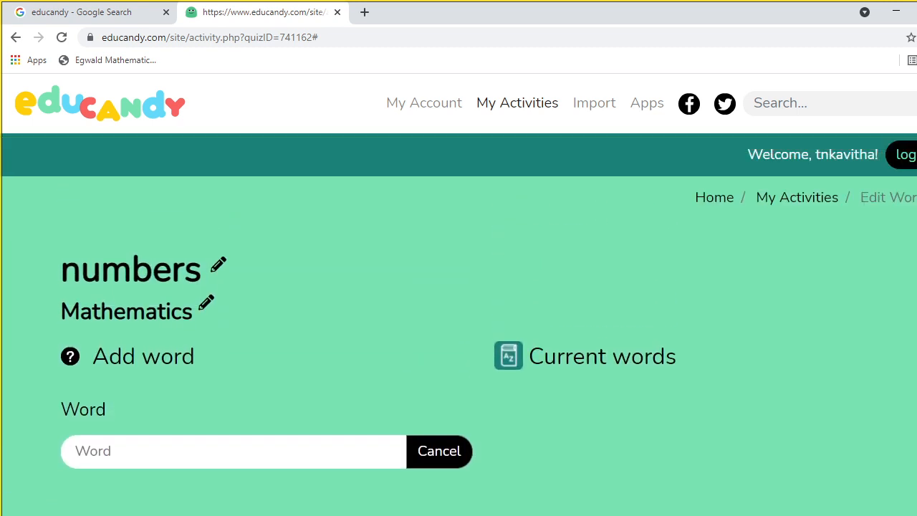
scroll(459, 301, "down", 1)
scroll(459, 301, "up", 1)
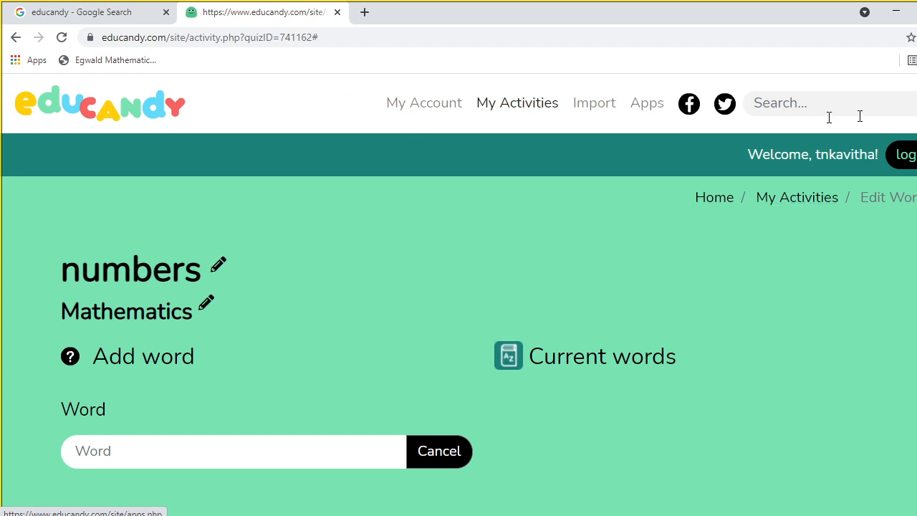
- Return to the activity creation page and start a new list of Matching Pairs
left_click(707, 201)
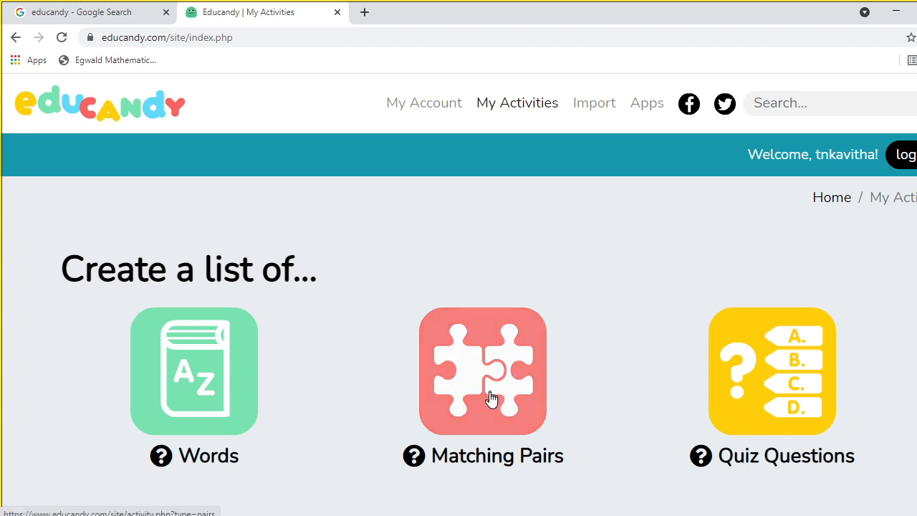
left_click(495, 400)
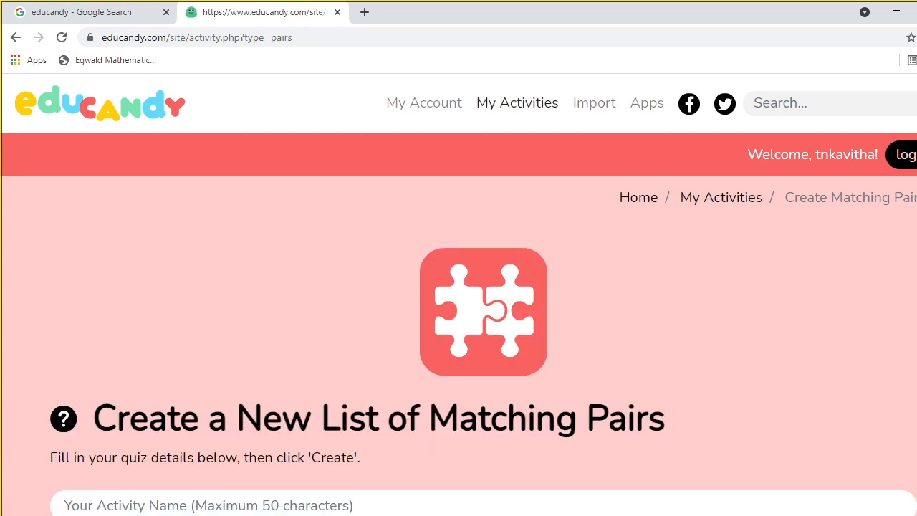
scroll(458, 323, "down", 3)
scroll(200, 254, "down", 1)
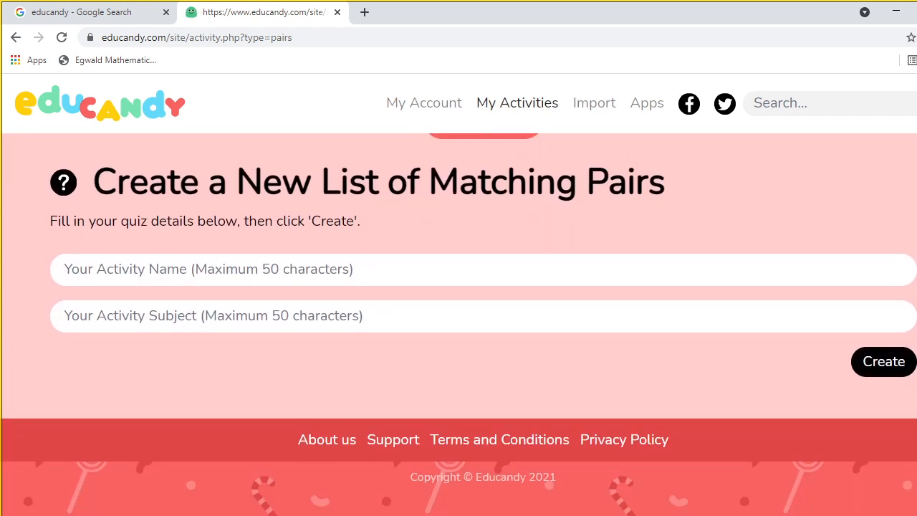
- Fill in the activity name with the suggested entry "numbers"
left_click(180, 255)
left_click(123, 292)
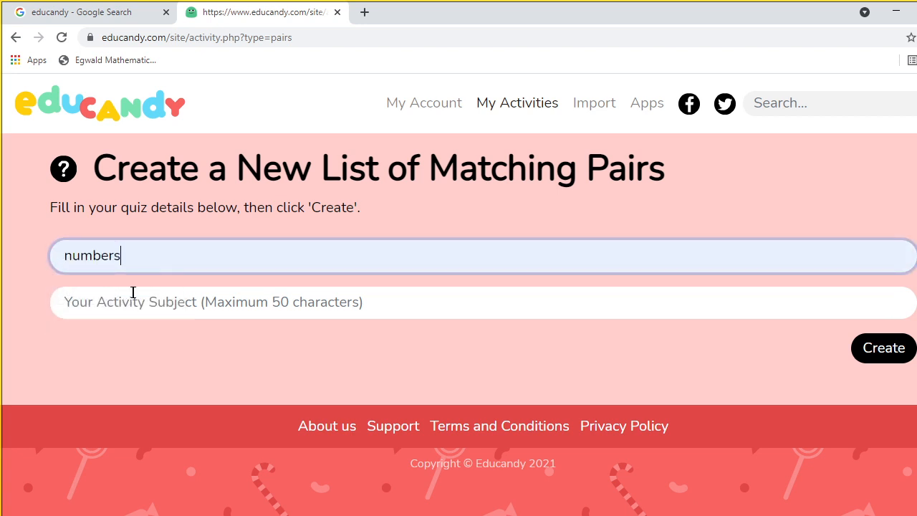
left_click(119, 297)
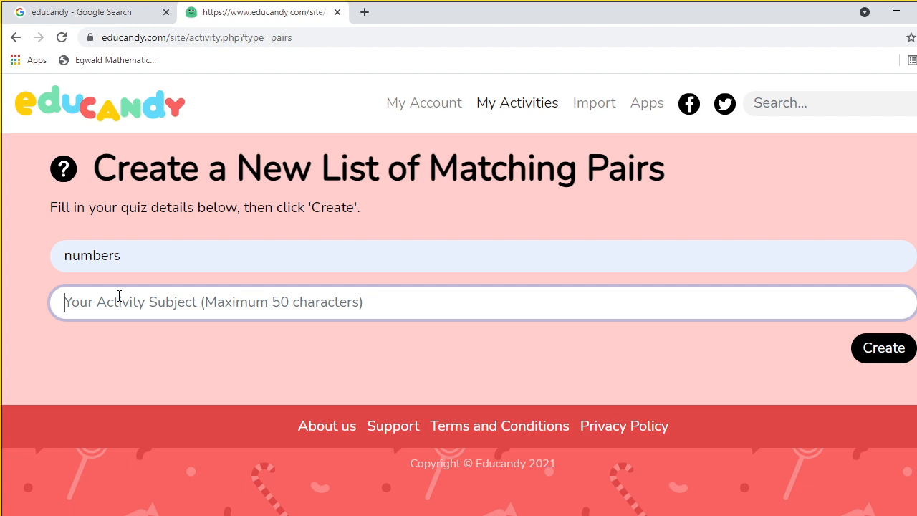
- Replace the matching pairs activity name with "OPPOSITES"
left_click(135, 256)
key("BackSpace")
key("BackSpace")
key("BackSpace")
key("BackSpace")
key("BackSpace")
key("BackSpace")
key("BackSpace")
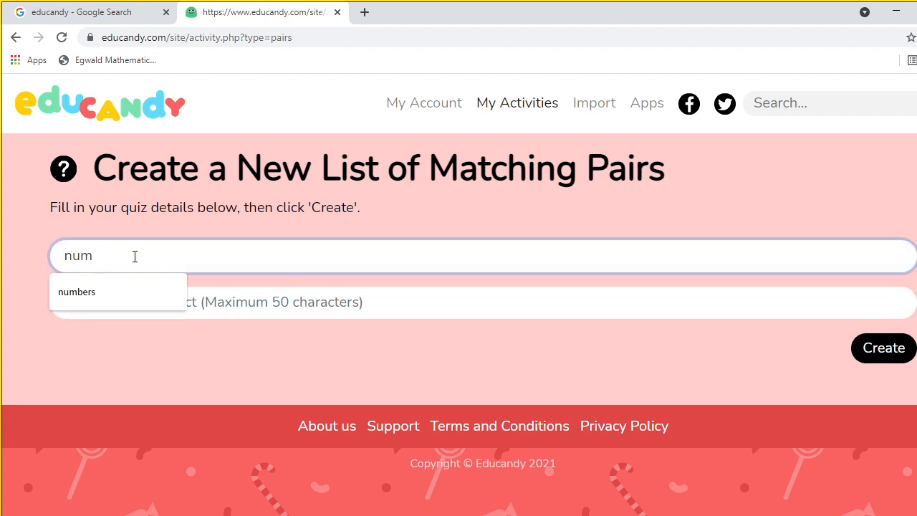
type("OPP")
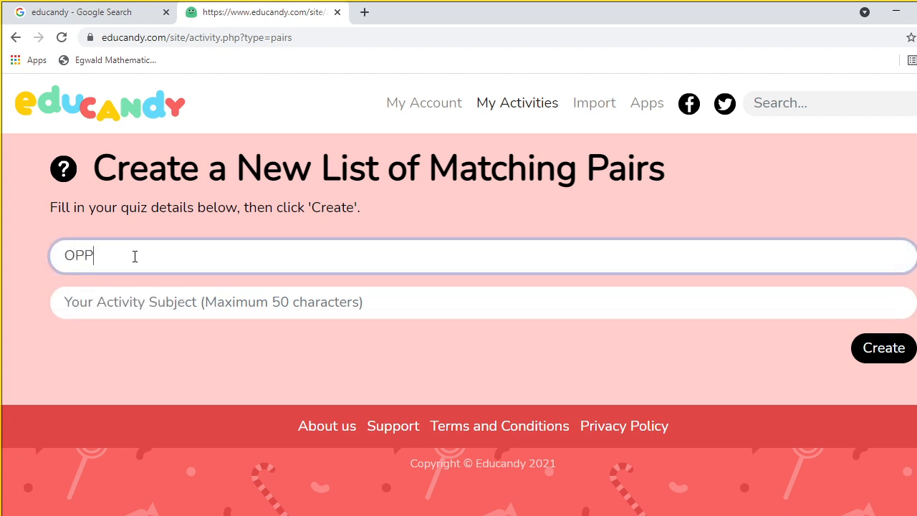
type("OSITES")
- Enter "ENGLISH" as the activity subject and create the matching pairs list
left_click(156, 302)
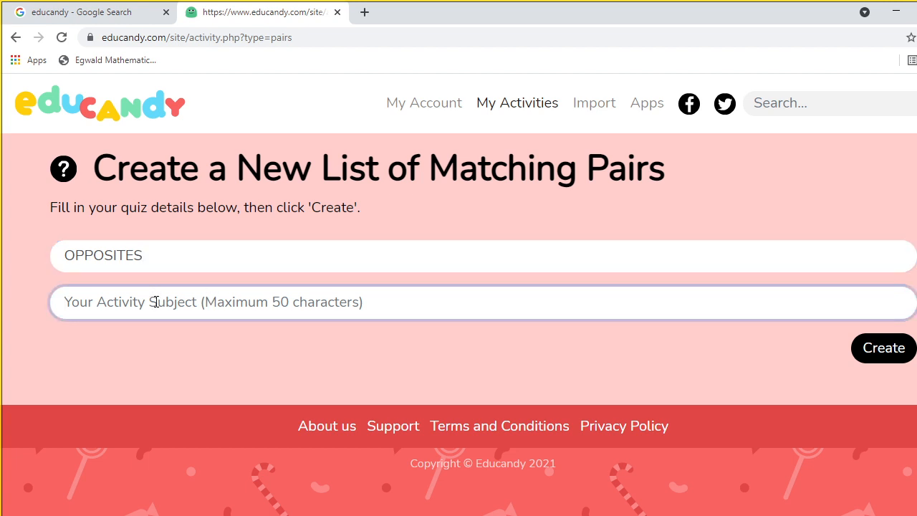
type("ENGLI")
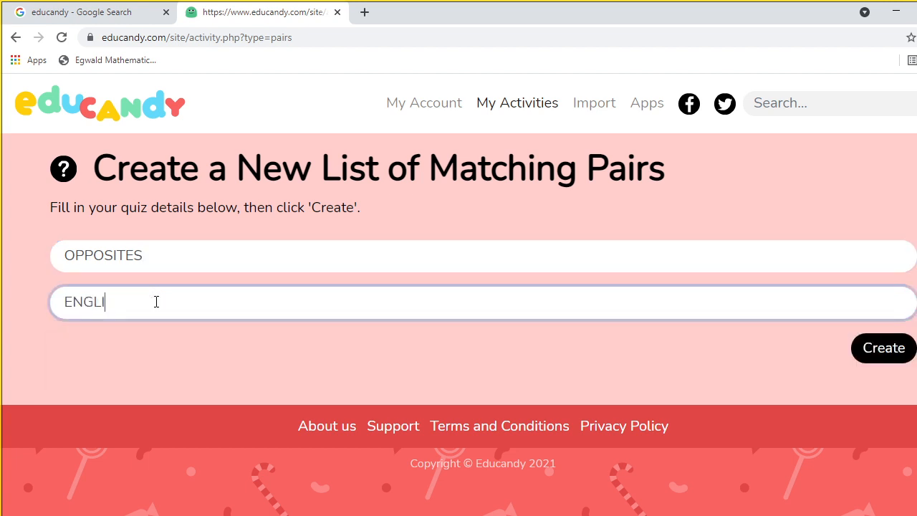
type("SH")
left_click(879, 348)
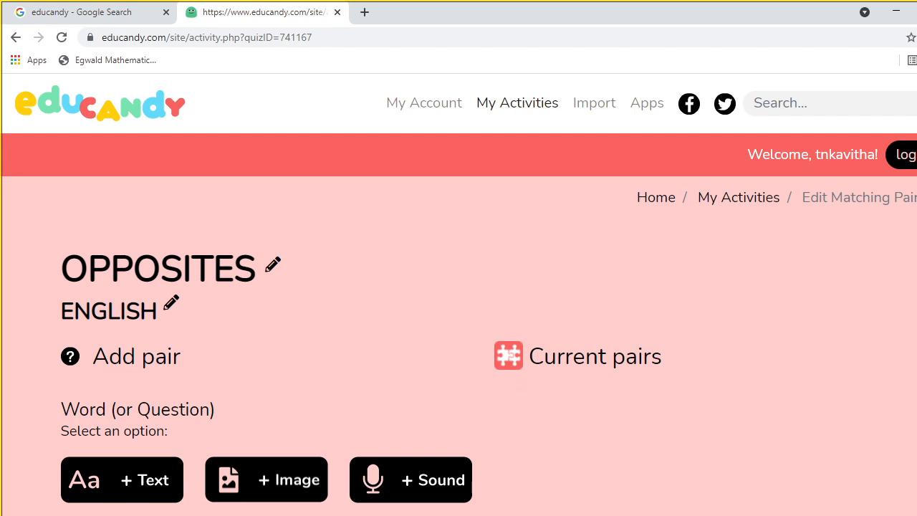
- Choose text for the first pair's word and enter "BEAUTIFUL"
scroll(2, 249, "down", 2)
scroll(2, 249, "up", 1)
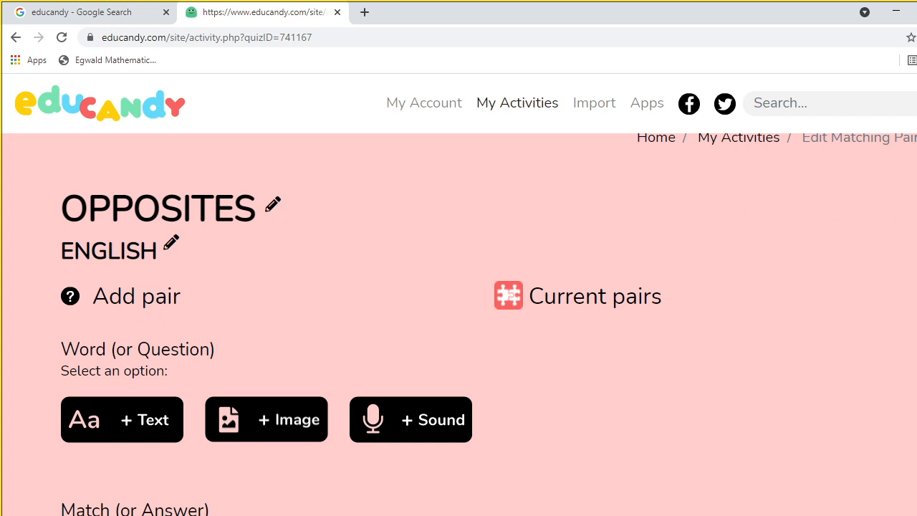
scroll(459, 322, "down", 1)
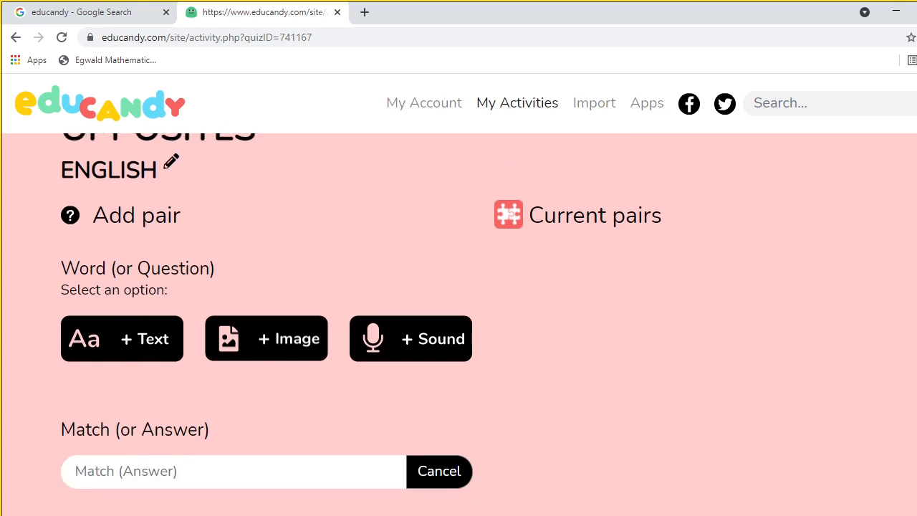
left_click(128, 344)
left_click(99, 309)
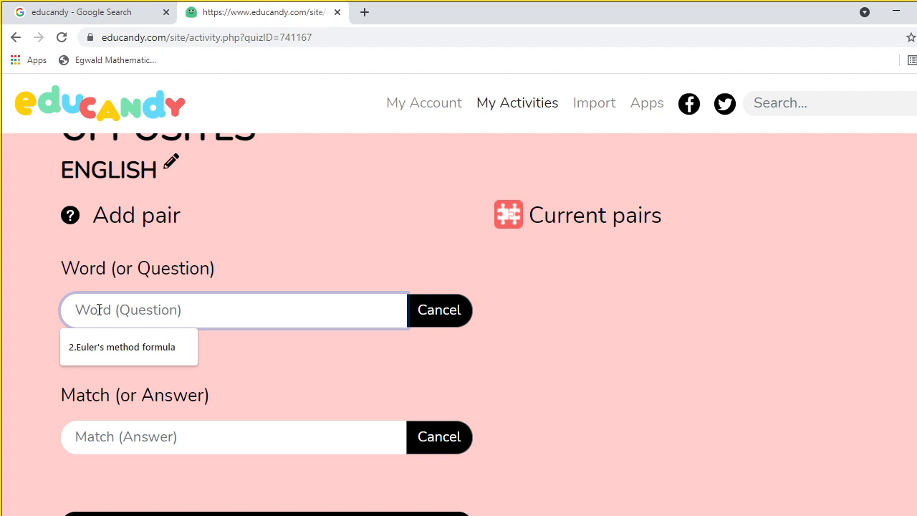
type("BEAUTY")
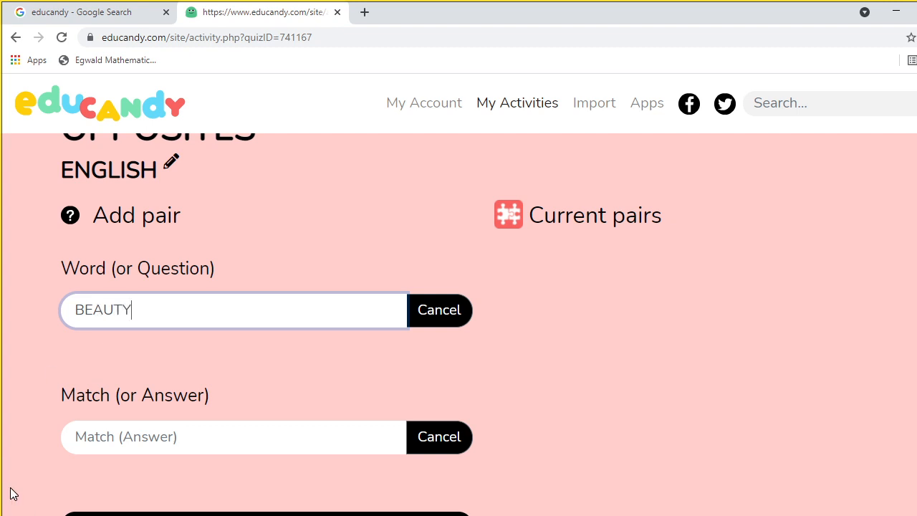
key("BackSpace")
type("IFUL")
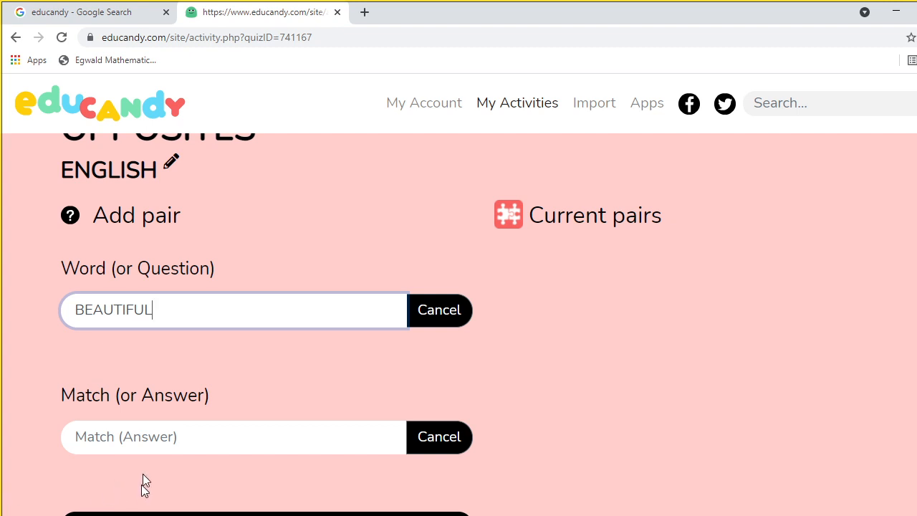
- Enter "UGLY" as the match for "BEAUTIFUL" and add the pair to the list
left_click(115, 435)
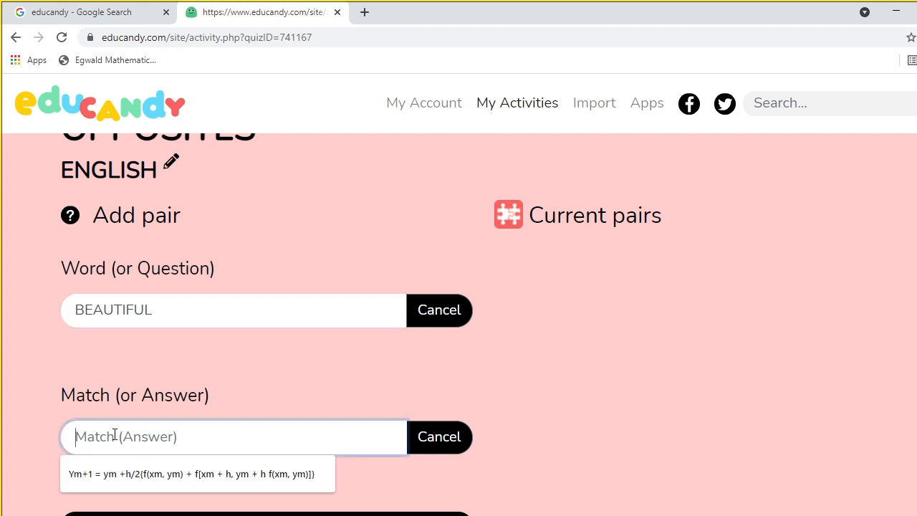
type("UGLY")
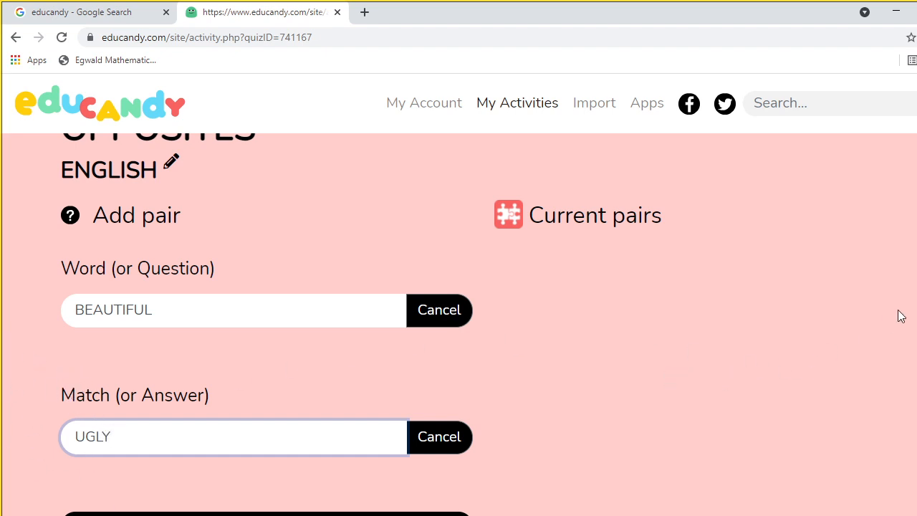
scroll(360, 325, "down", 1)
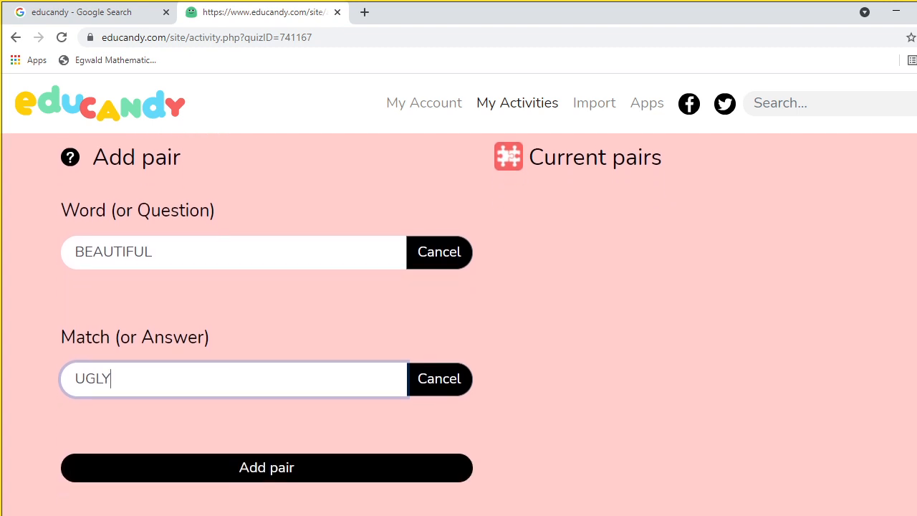
left_click(288, 457)
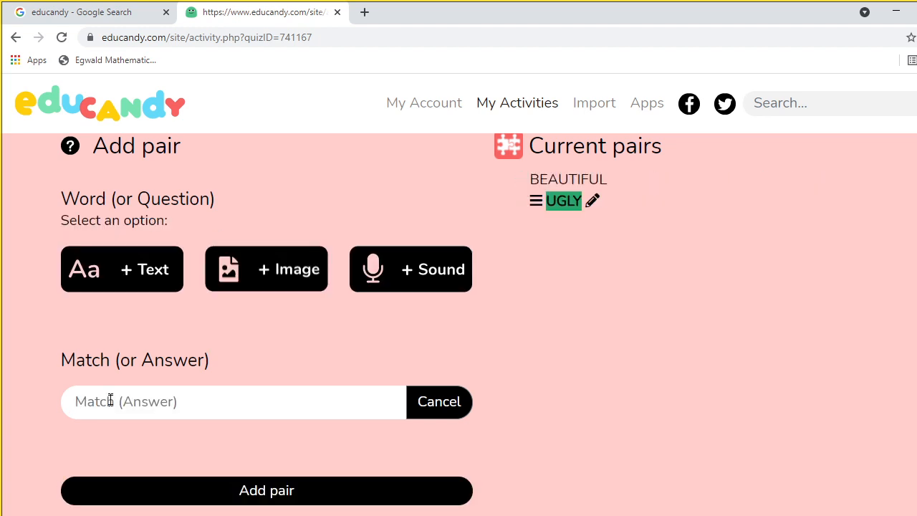
- Add a second text pair with the word "YOUNG" and the match "OLD"
left_click(124, 269)
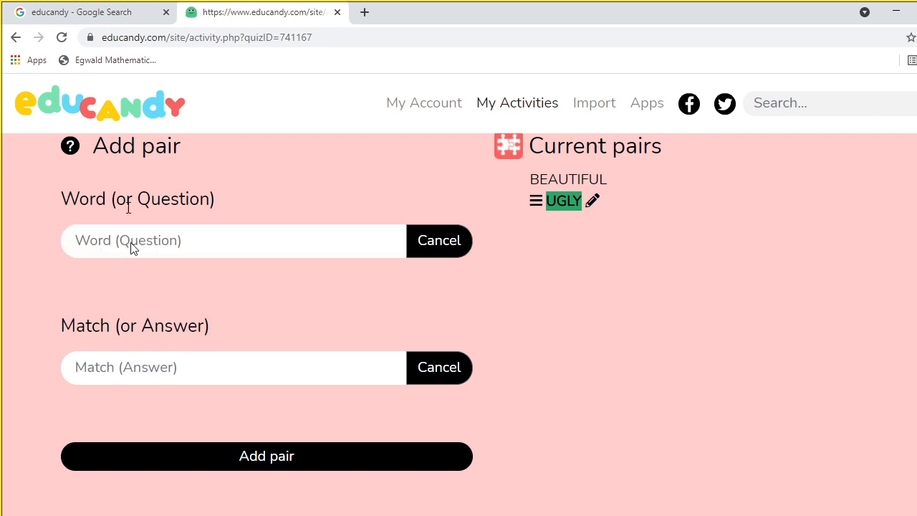
left_click(103, 243)
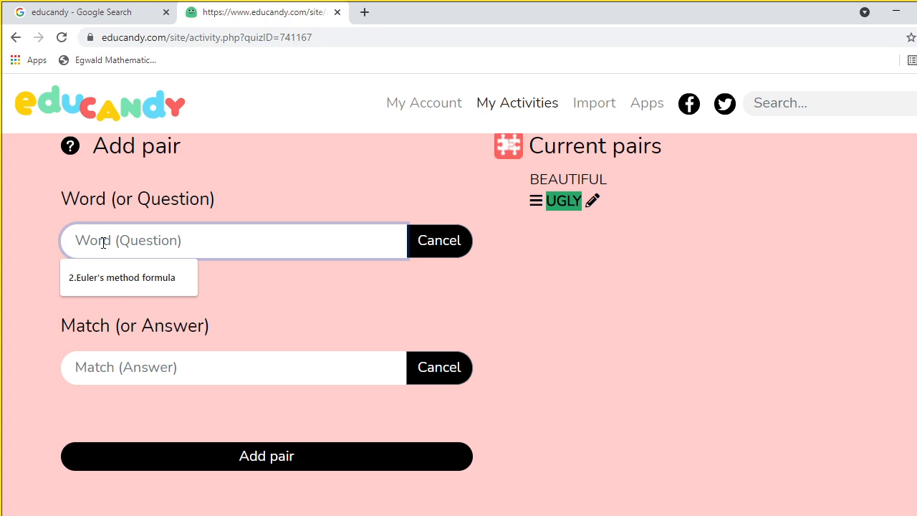
type("YOUNG")
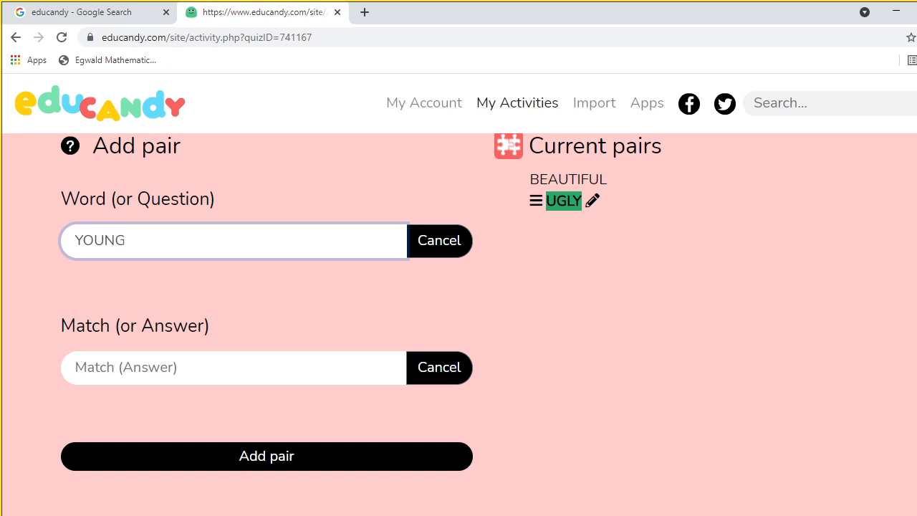
left_click(105, 362)
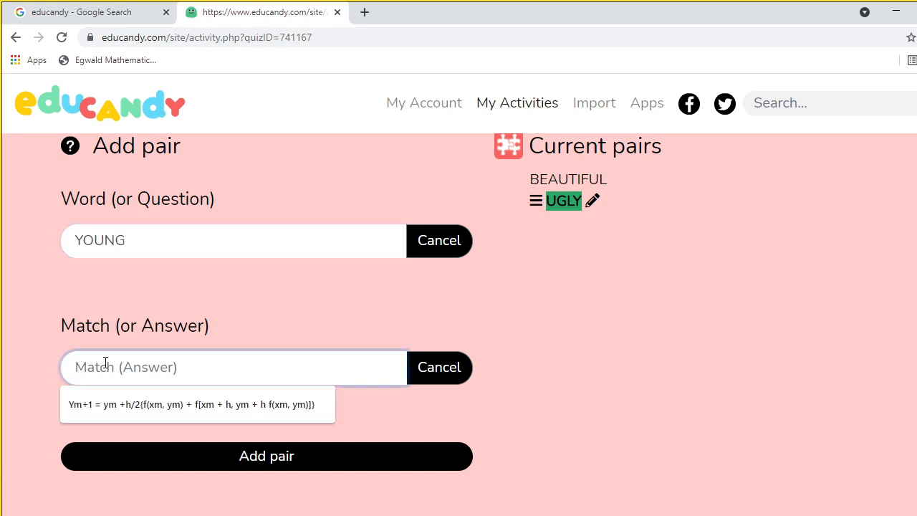
type("OLD")
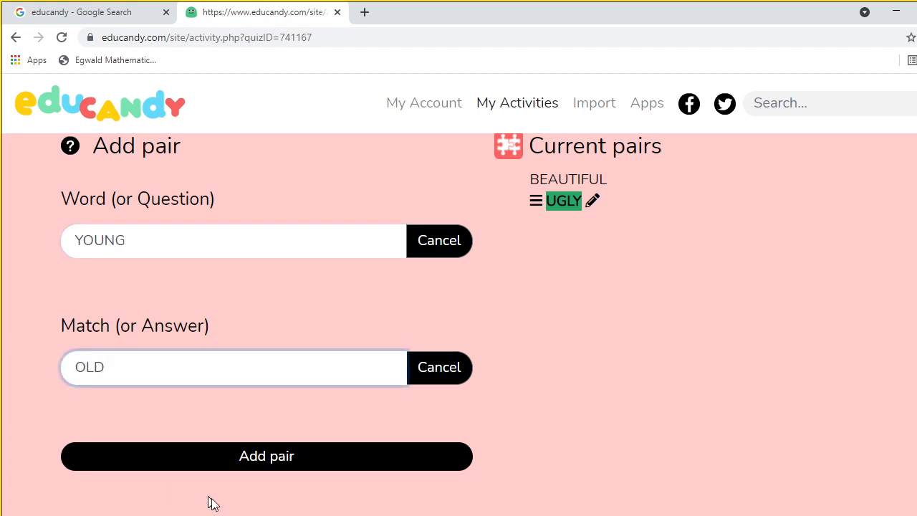
left_click(259, 457)
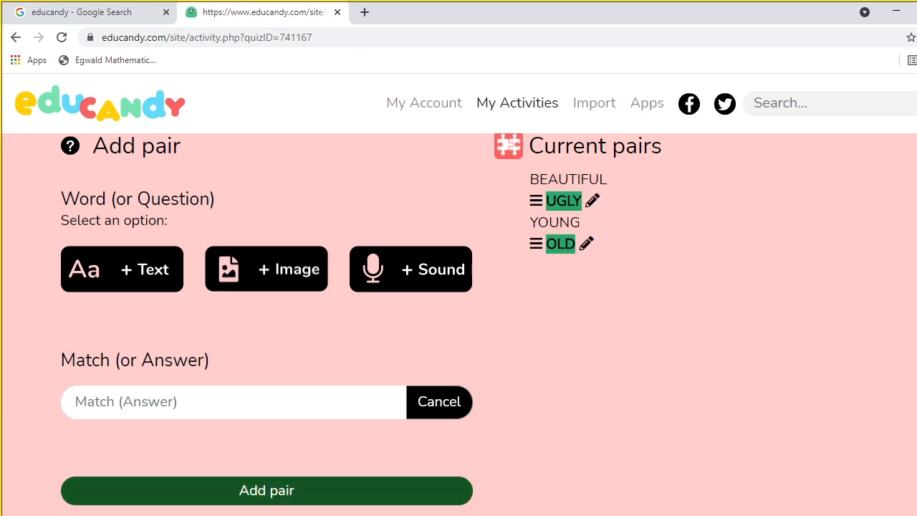
- Enter "CRY" as the third pair's match and try to add the pair without a word
scroll(266, 319, "down", 2)
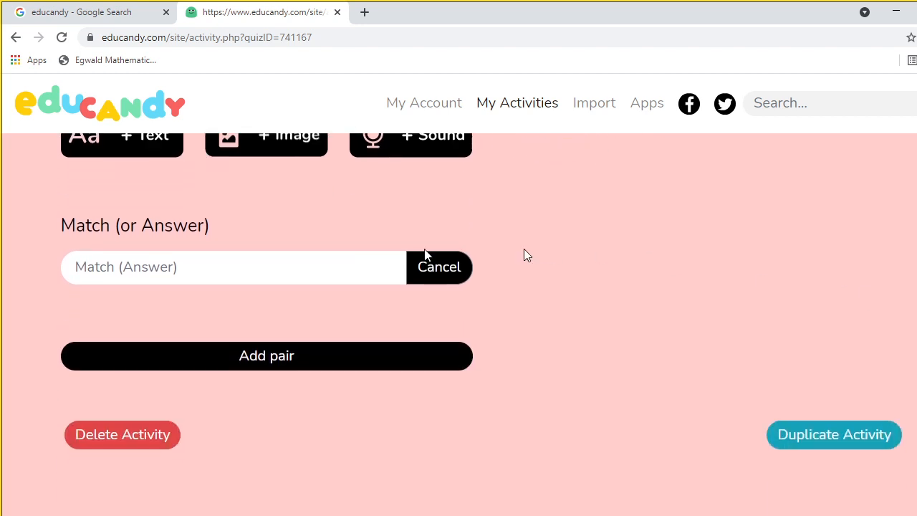
left_click(180, 266)
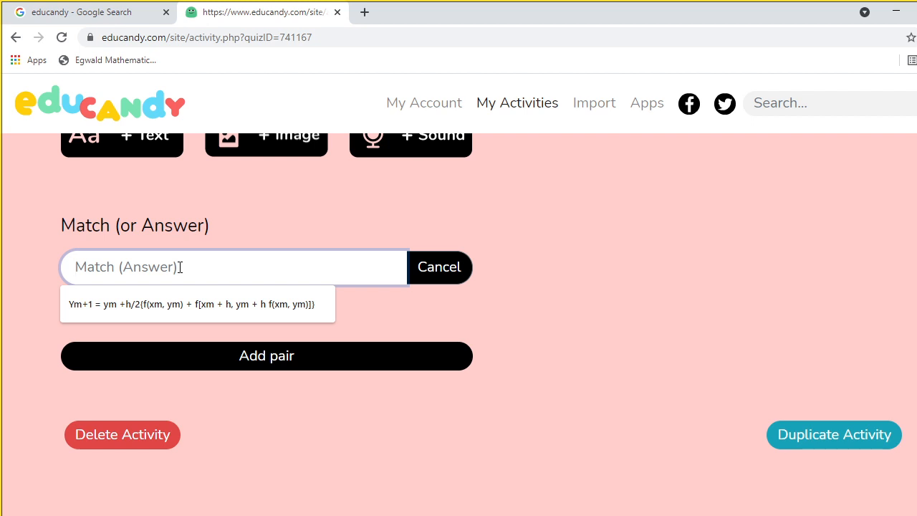
type("CRY")
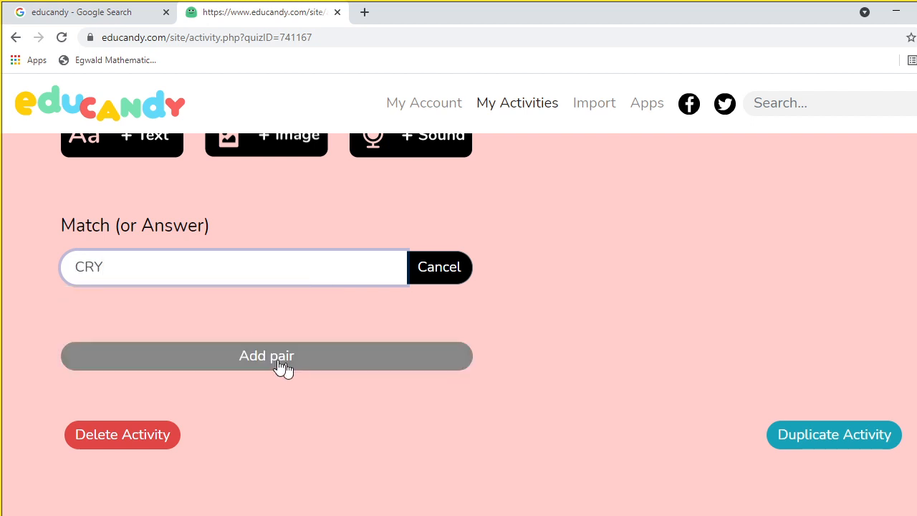
left_click(186, 367)
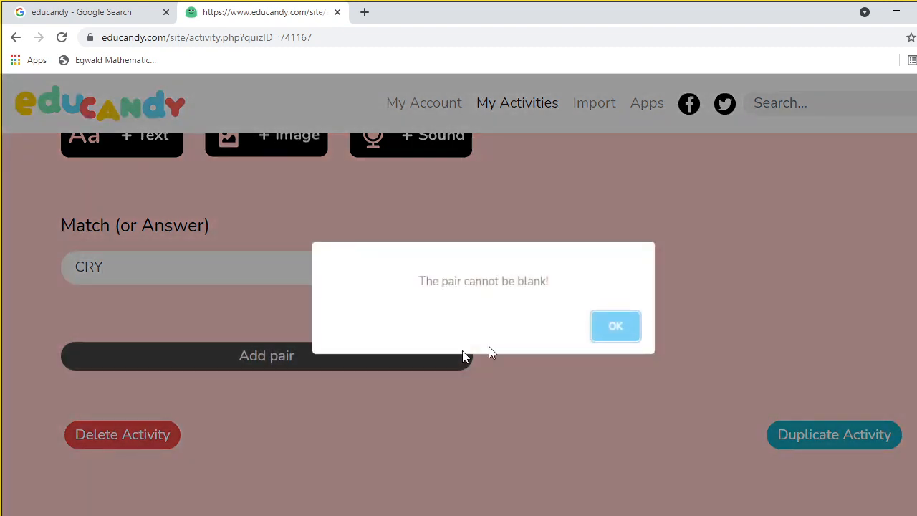
left_click(629, 327)
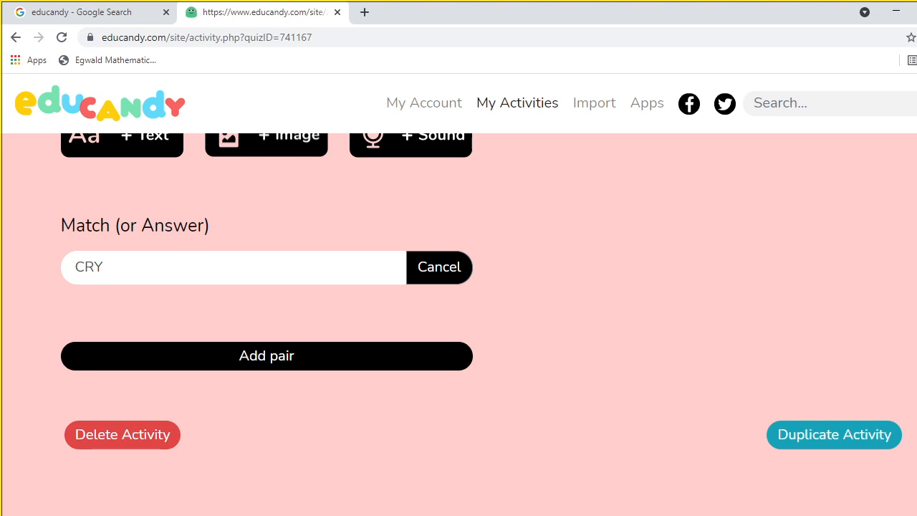
- Choose text for the third pair's word and enter "HAPPY"
scroll(719, 310, "up", 3)
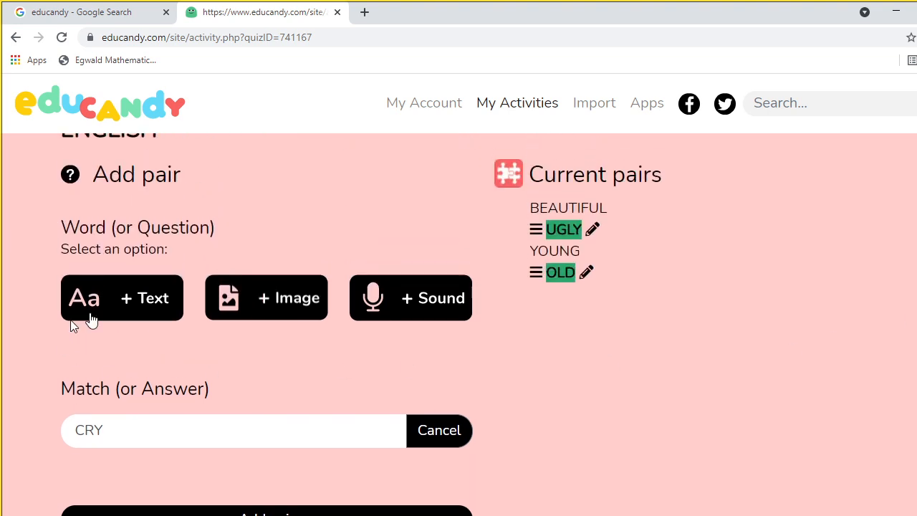
left_click(126, 300)
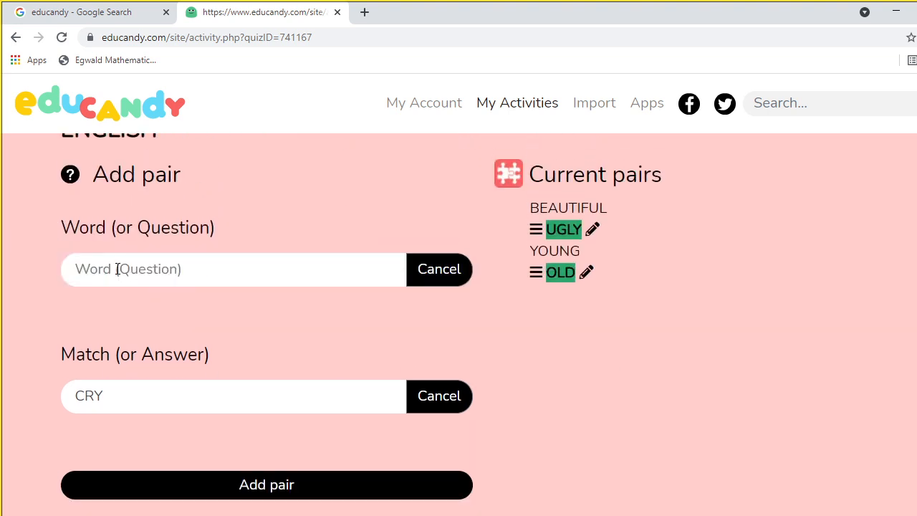
left_click(117, 269)
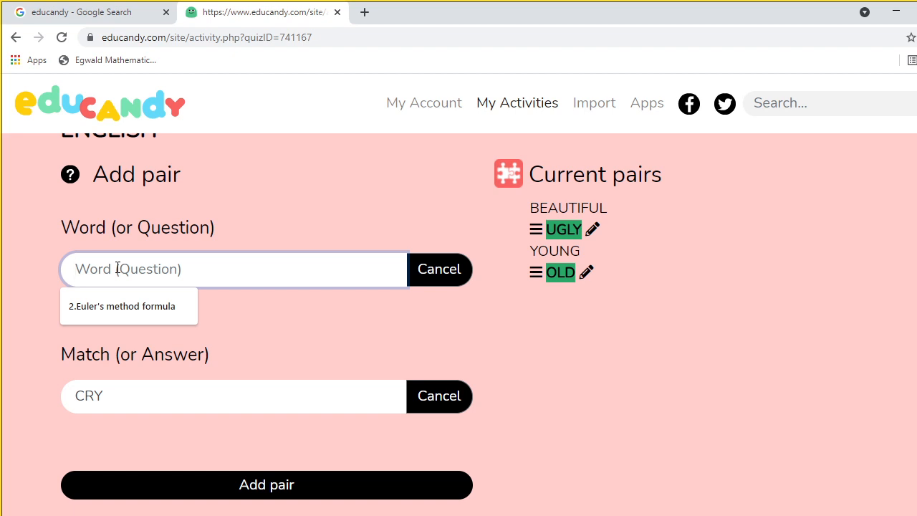
type("HAPPY")
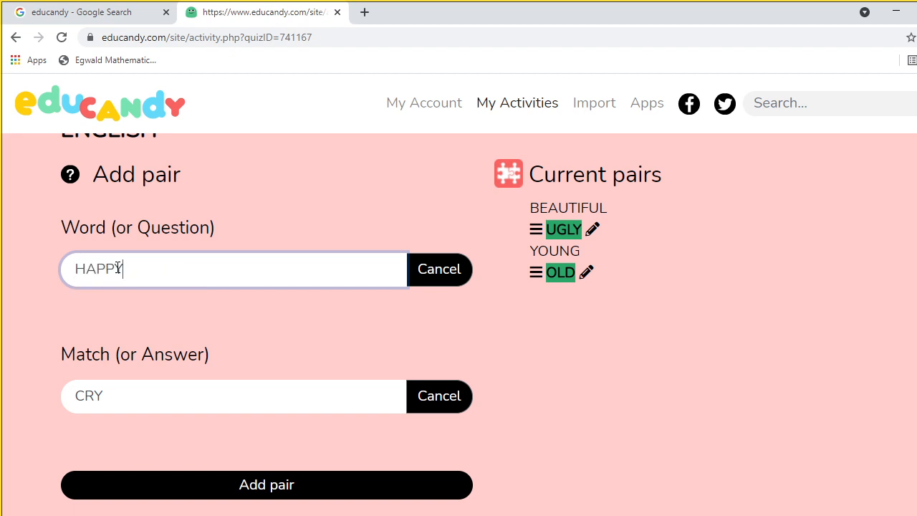
- Replace the third pair's match with "SAD" and add the pair to the list
left_click(111, 399)
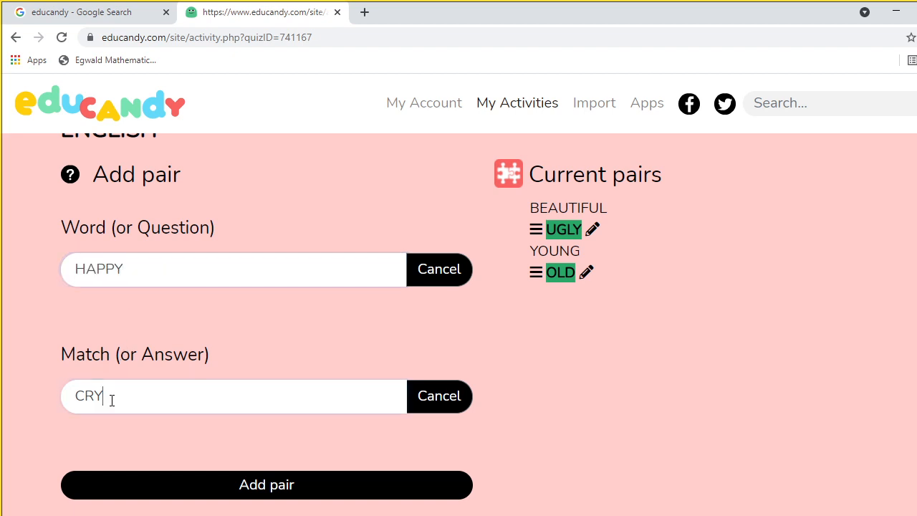
key("BackSpace")
key("BackSpace")
key("BackSpace")
type("SAD")
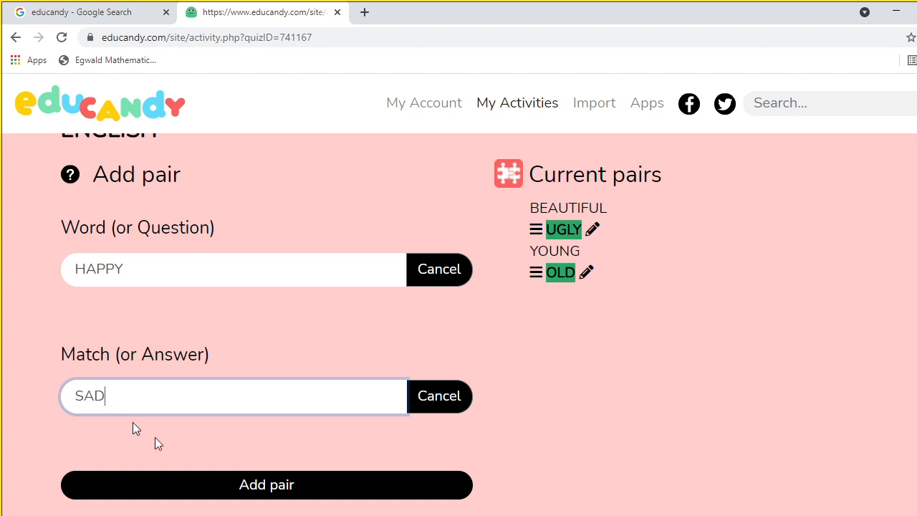
left_click(294, 490)
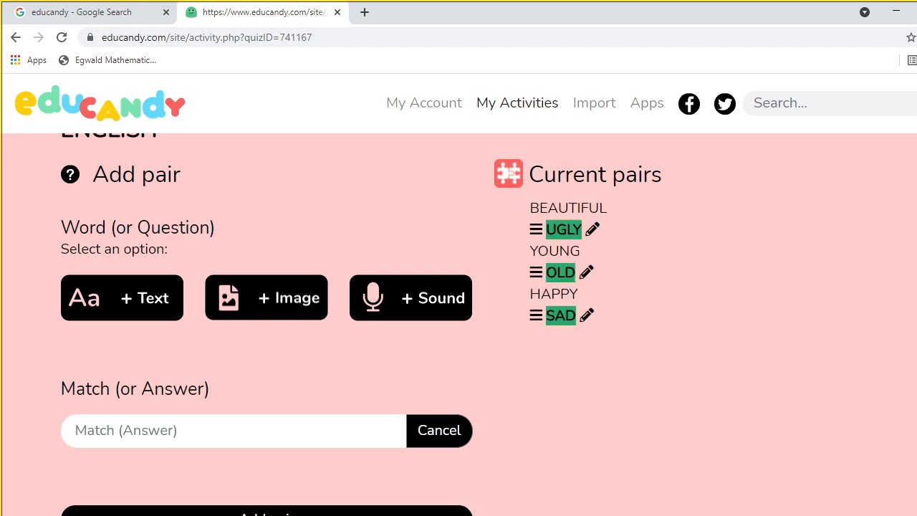
- Leave the OPPOSITES editor and bring up the account's list of saved activities
scroll(458, 323, "down", 3)
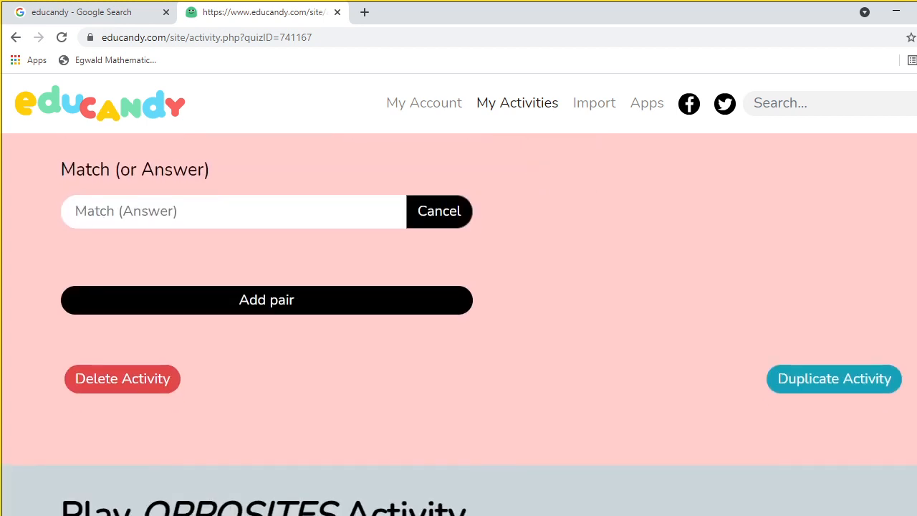
scroll(459, 322, "up", 1)
scroll(458, 322, "down", 1)
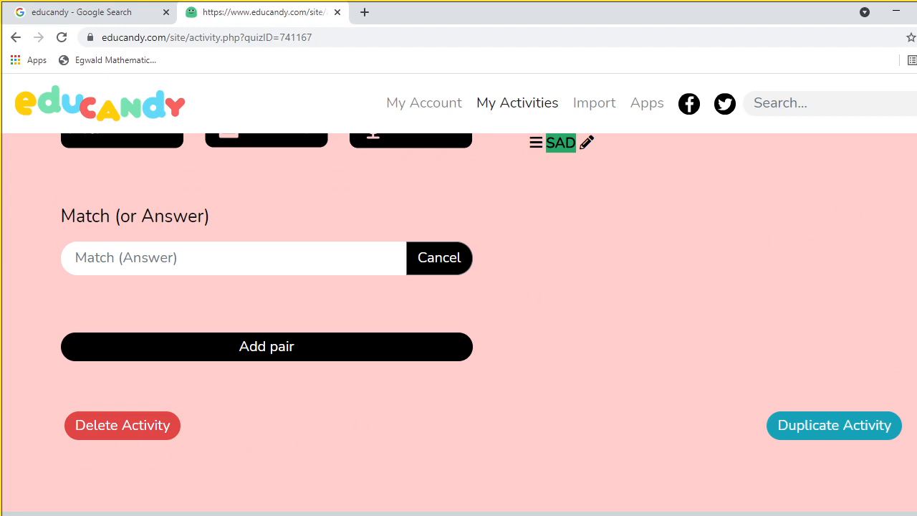
scroll(539, 359, "up", 3)
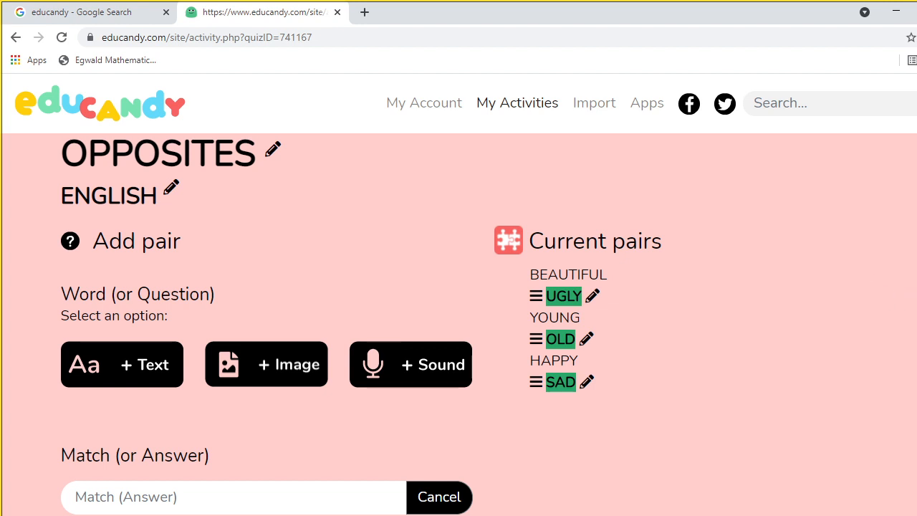
scroll(526, 164, "up", 1)
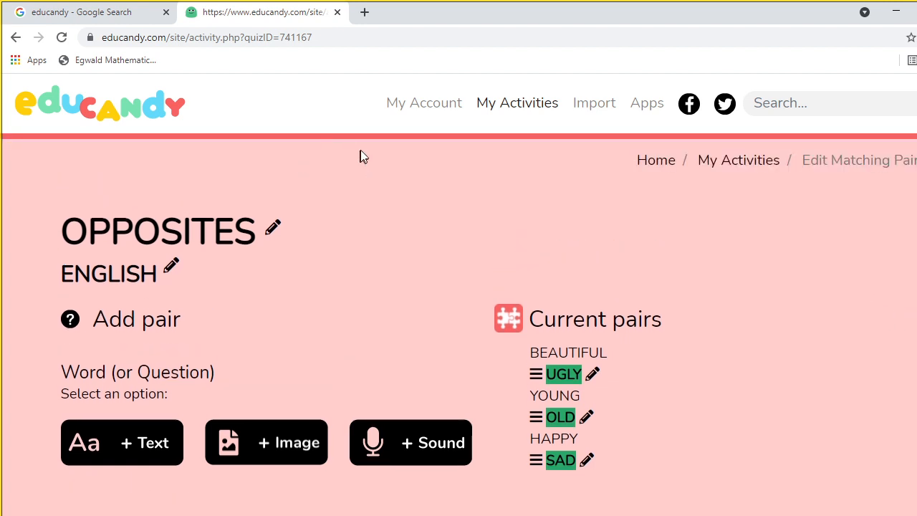
left_click(518, 106)
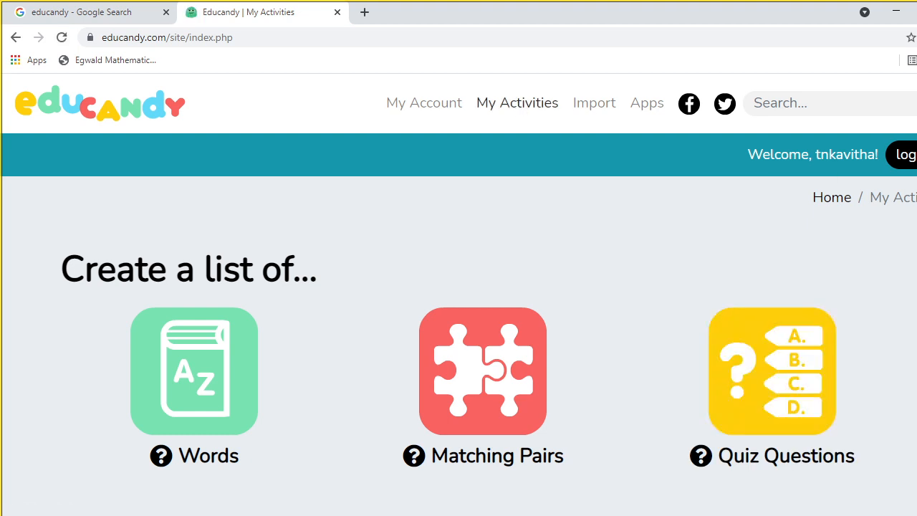
scroll(459, 324, "down", 6)
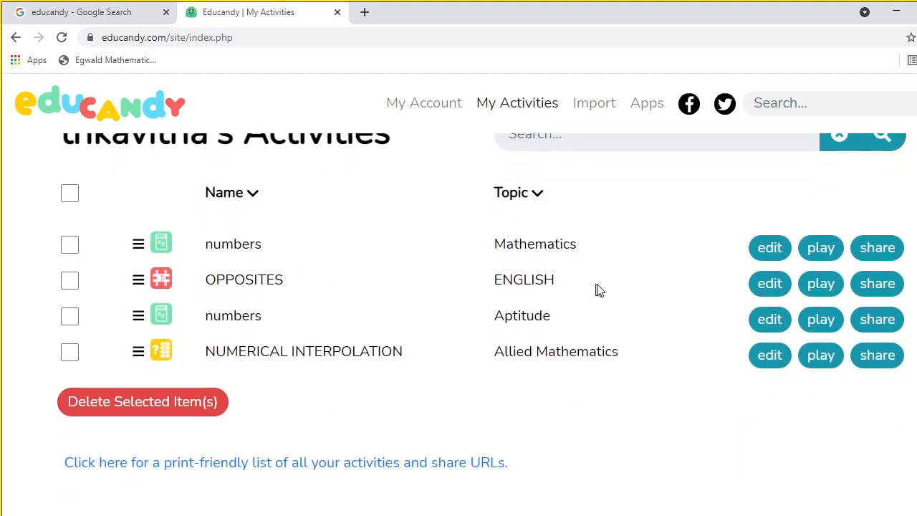
- Try to play OPPOSITES as Noughts & Crosses, and return to the activities list
left_click(815, 287)
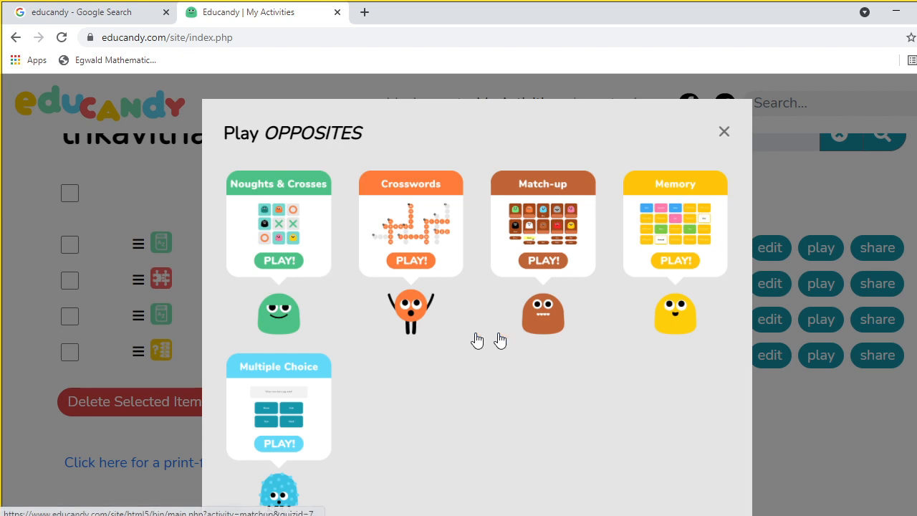
left_click(278, 262)
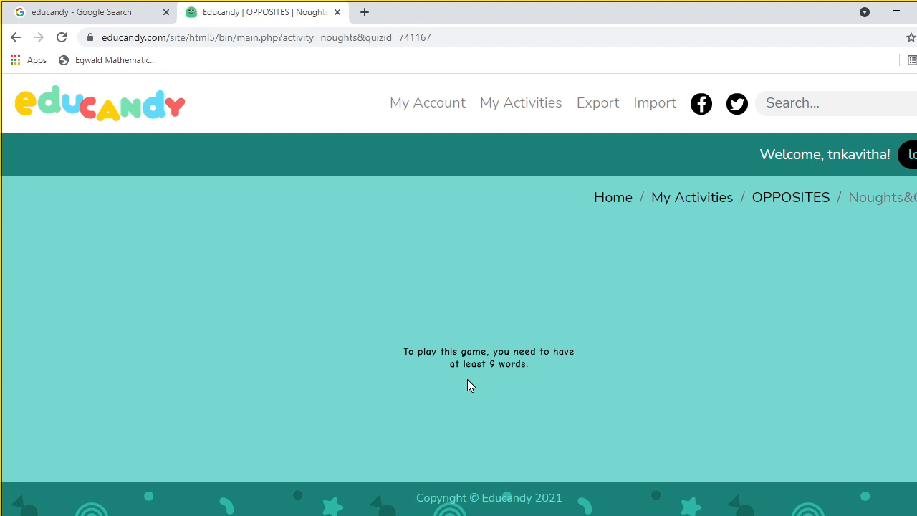
left_click(16, 38)
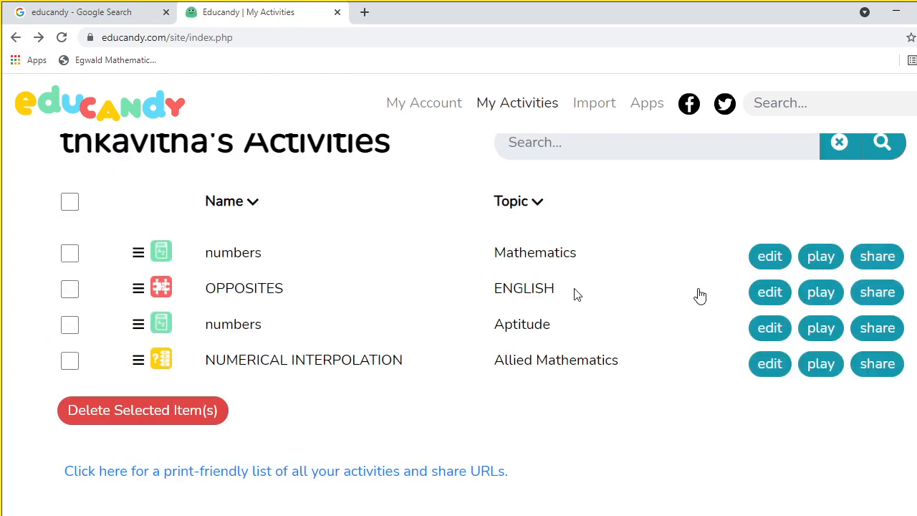
- Open the game choices for OPPOSITES and start the Crosswords game
left_click(814, 291)
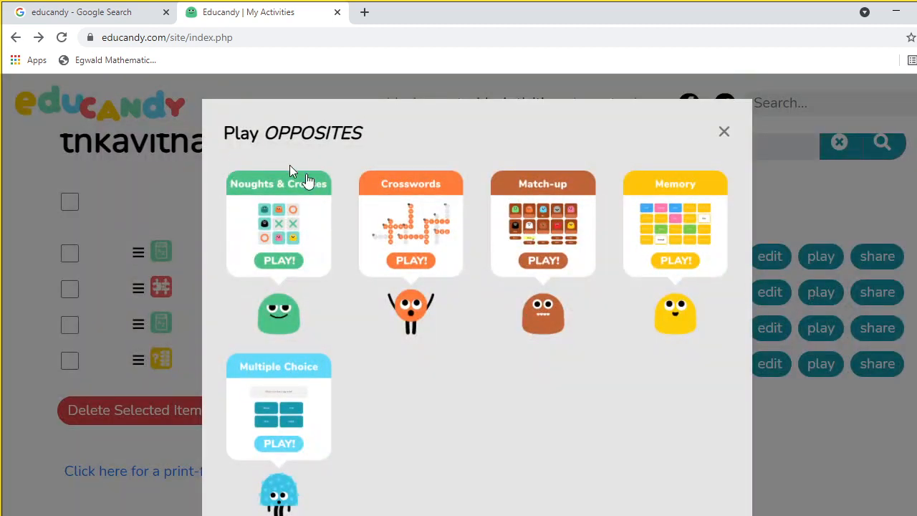
left_click(417, 231)
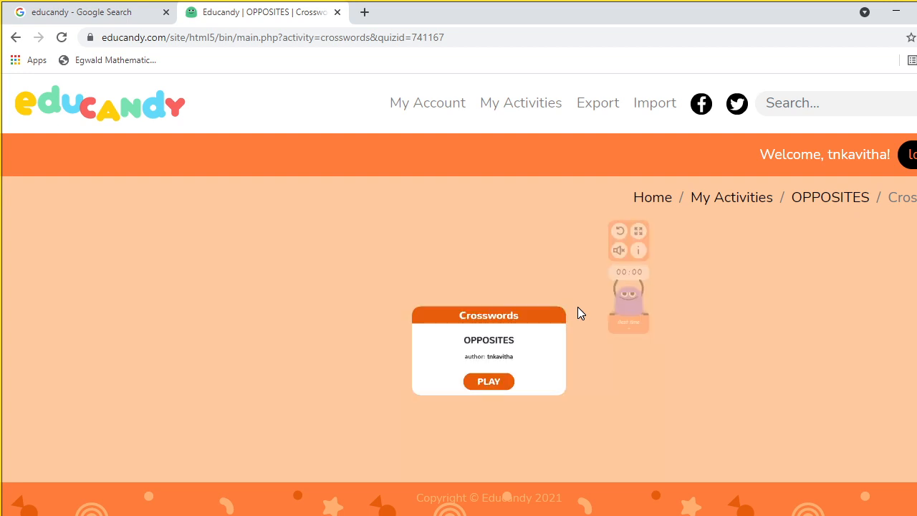
left_click(486, 383)
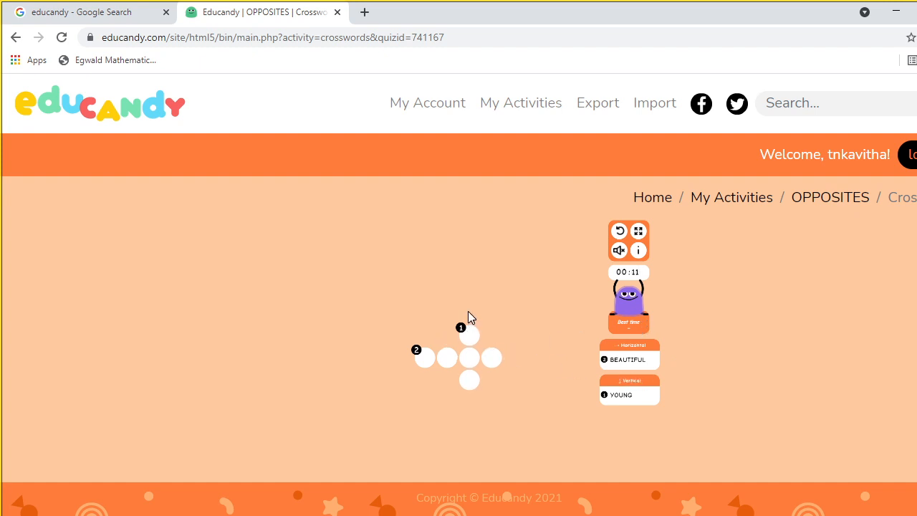
- Answer the vertical crossword clue YOUNG with the letters O, L, D
left_click(473, 336)
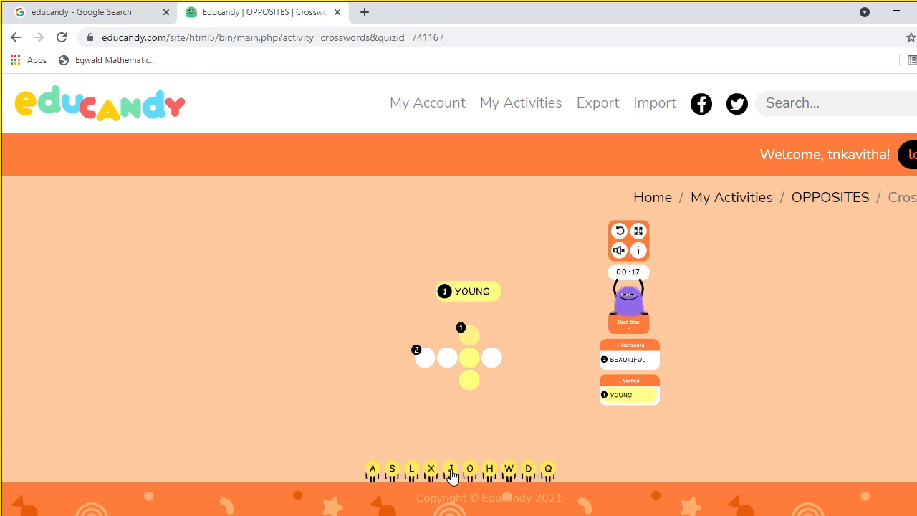
left_click(431, 473)
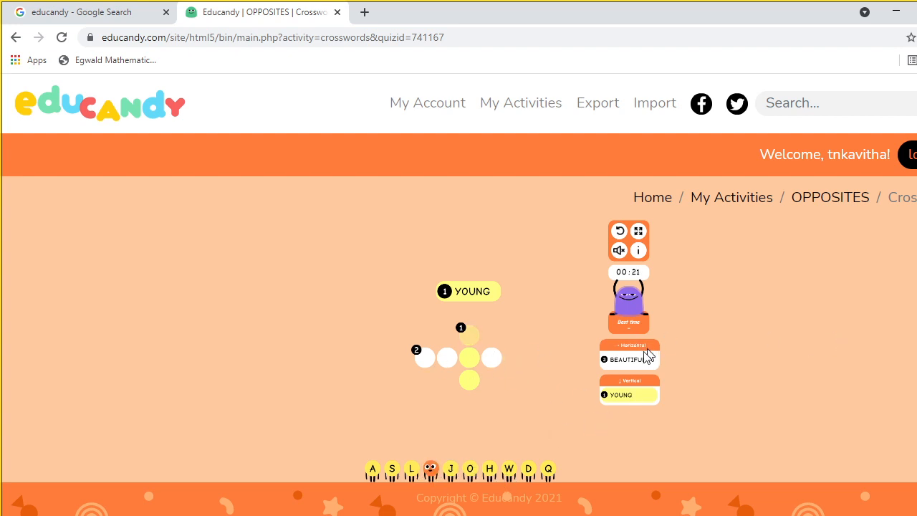
left_click(625, 397)
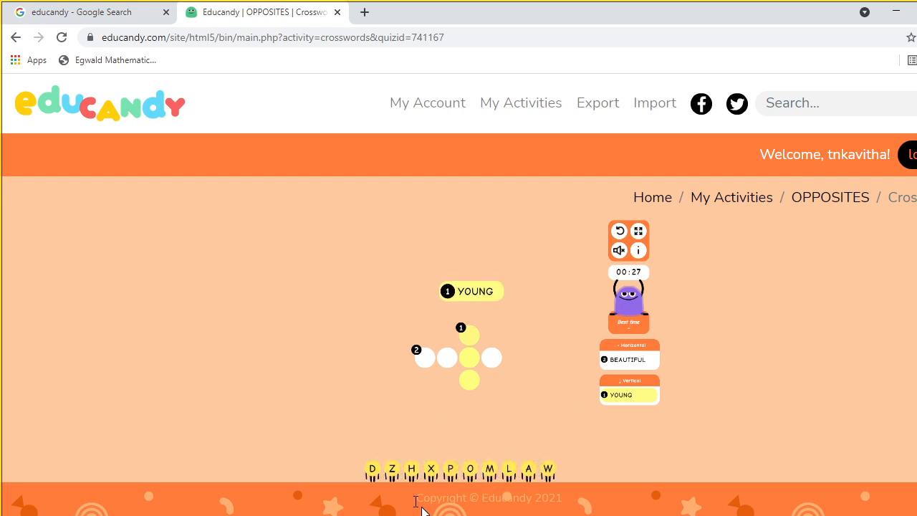
left_click(469, 336)
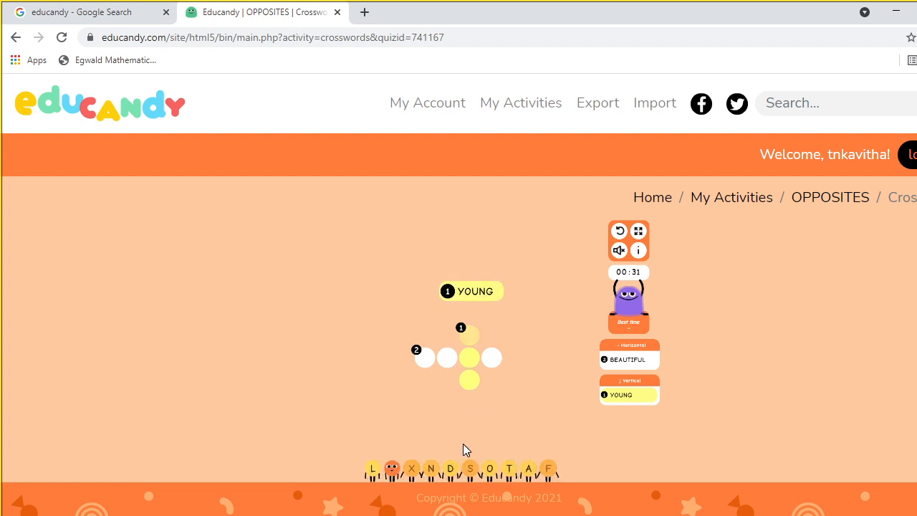
left_click(490, 470)
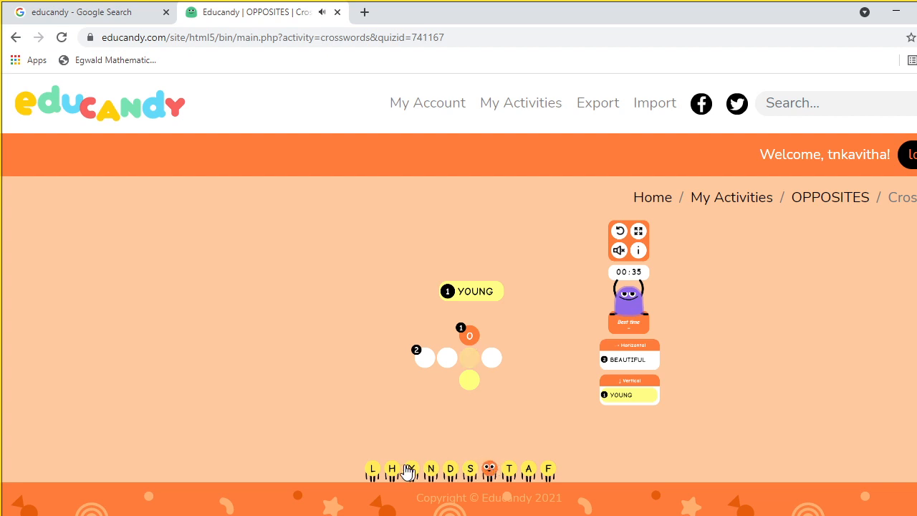
left_click(372, 470)
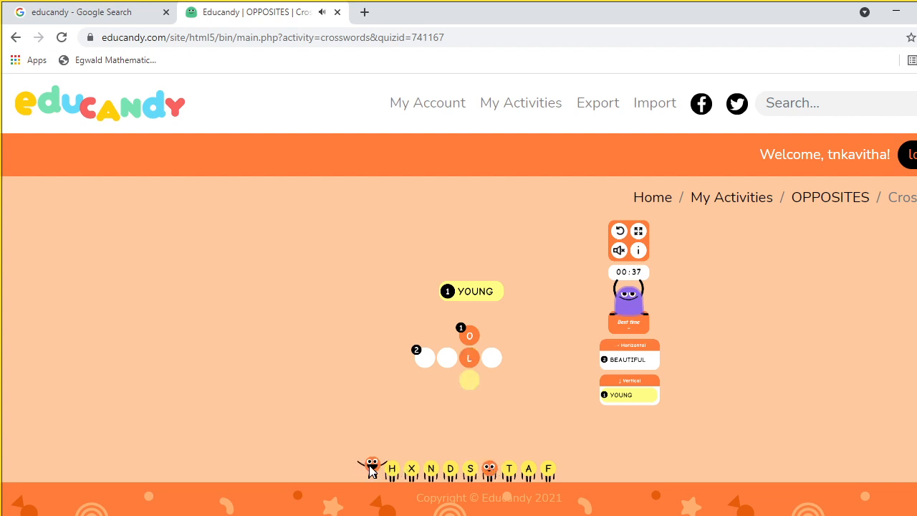
left_click(450, 472)
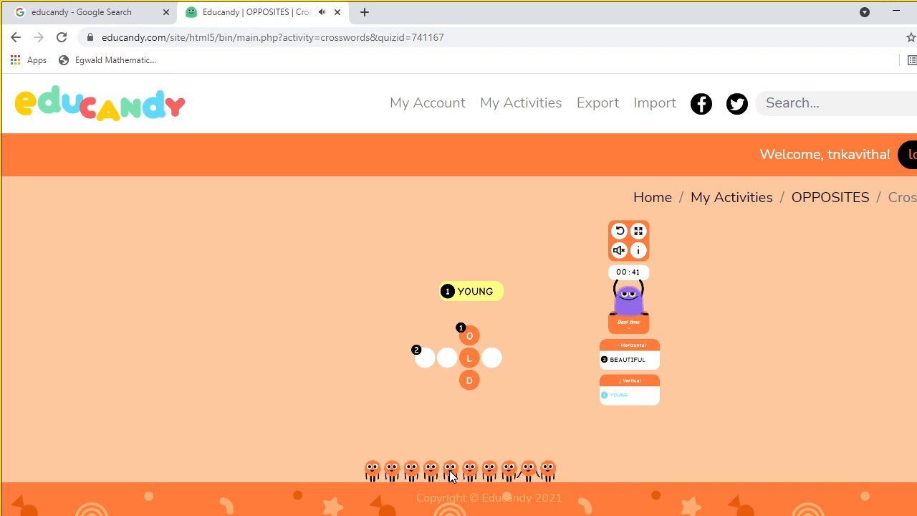
- Complete the horizontal crossword answer UGLY for the clue BEAUTIFUL by filling in U, G and Y
left_click(619, 362)
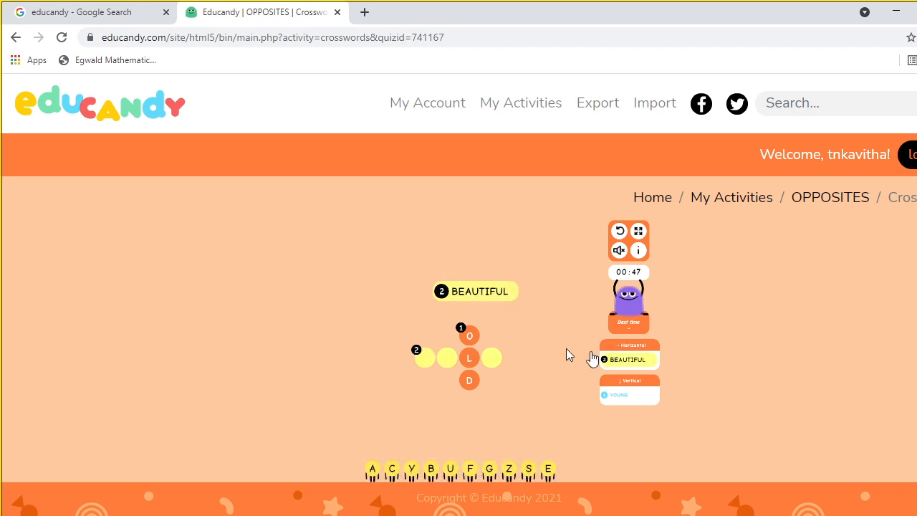
left_click(450, 470)
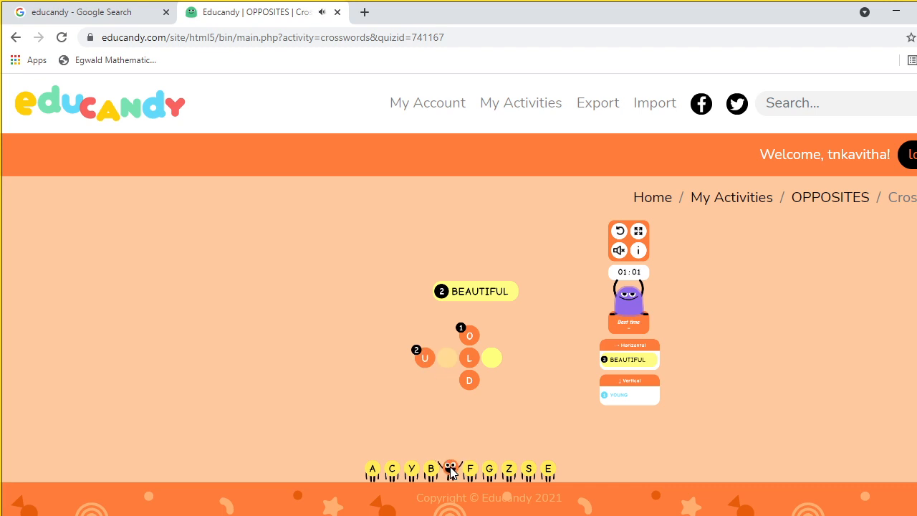
left_click(490, 470)
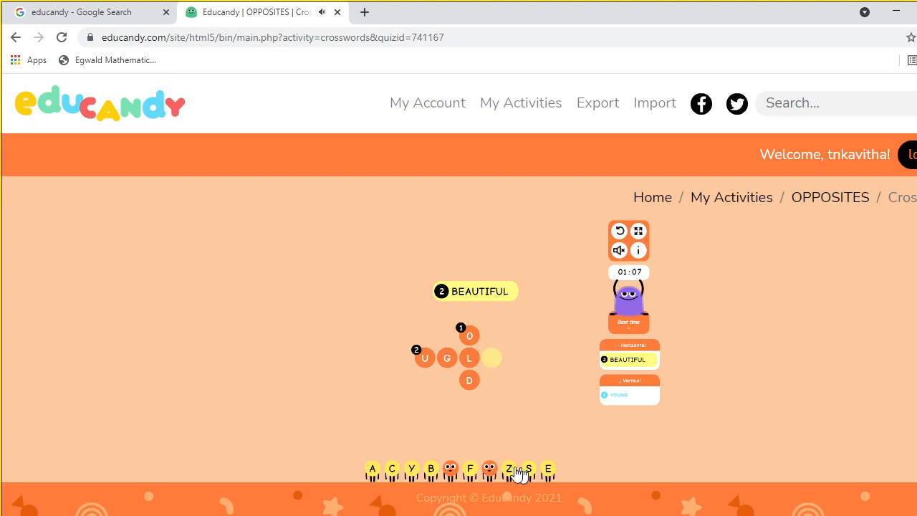
left_click(412, 470)
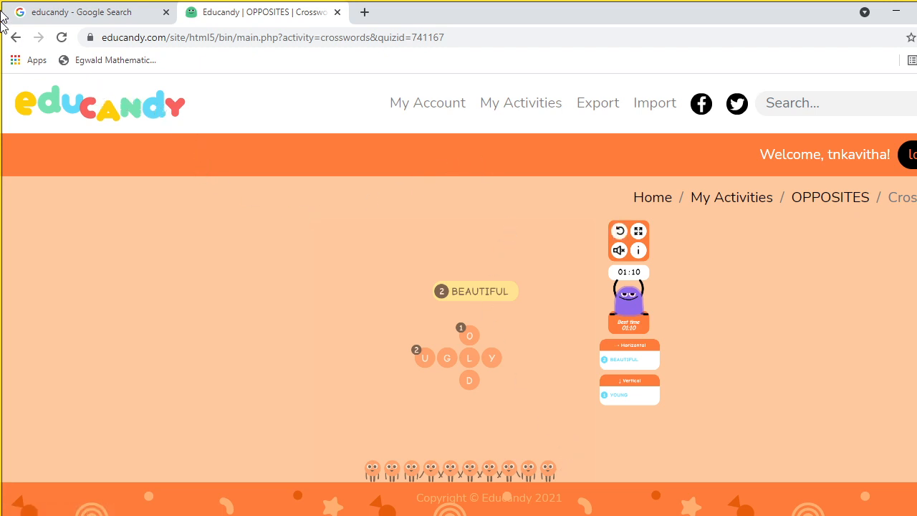
- Return to the activities list and start the Match-up game for OPPOSITES
left_click(16, 38)
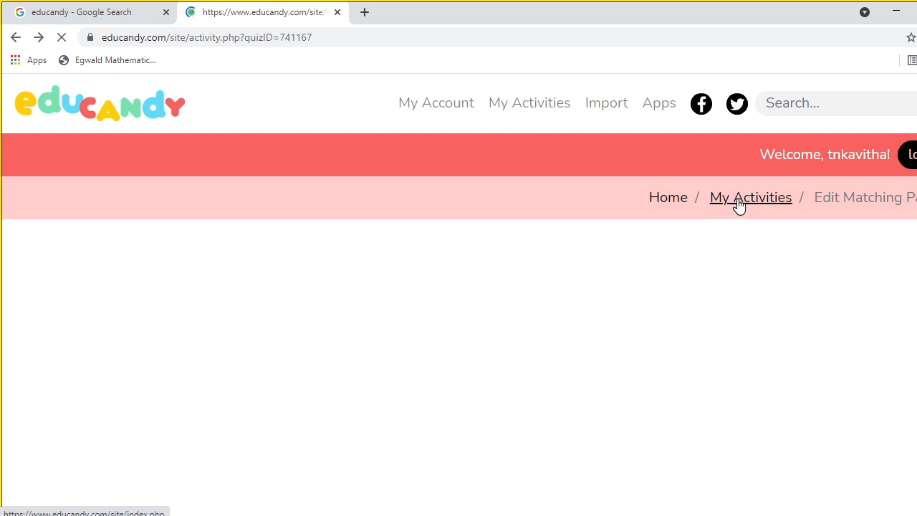
left_click(739, 205)
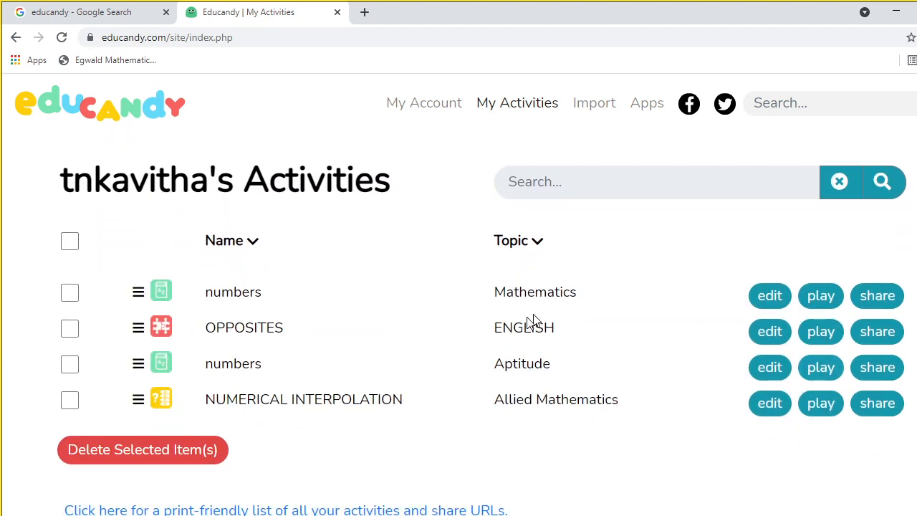
left_click(818, 333)
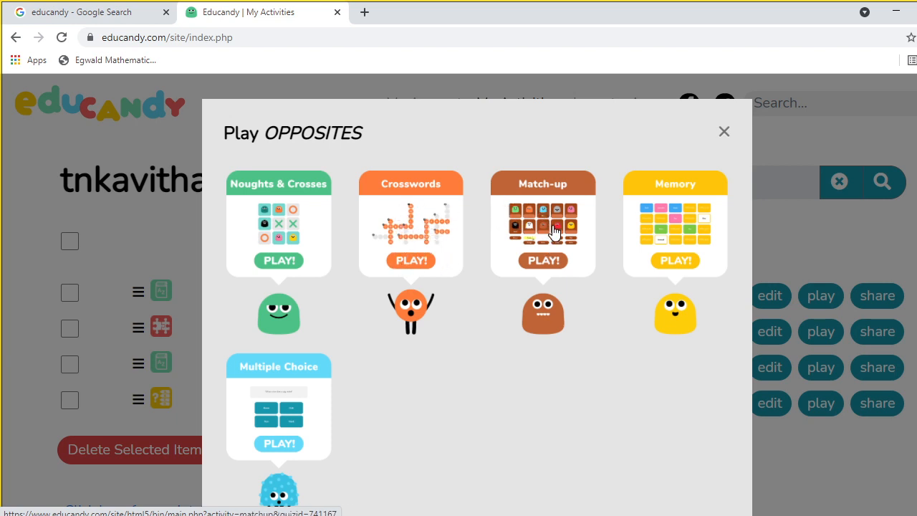
left_click(550, 262)
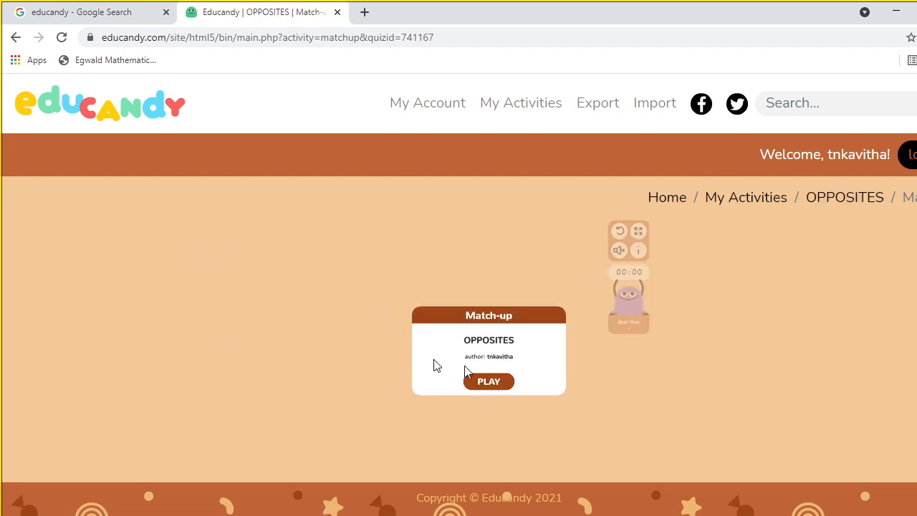
left_click(489, 381)
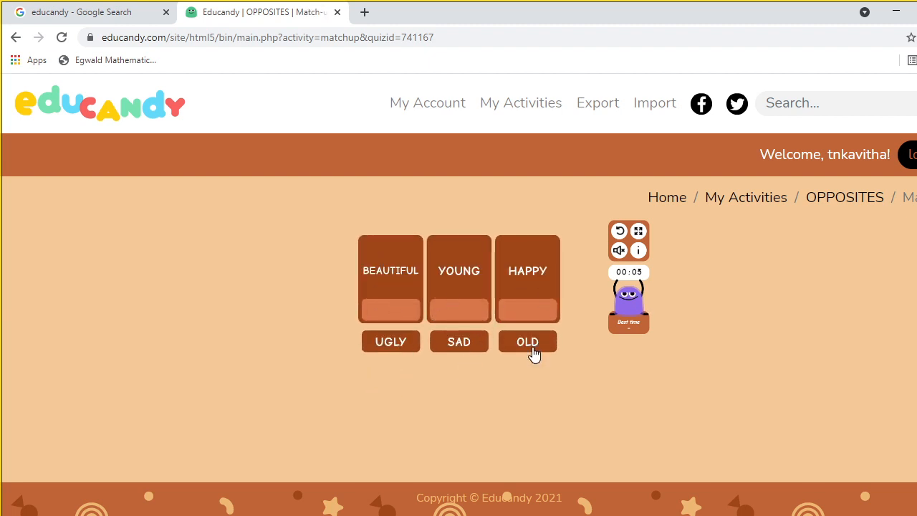
- Complete the Match-up game by placing SAD under HAPPY, OLD under YOUNG and UGLY under BEAUTIFUL
left_click_drag(455, 348, 531, 319)
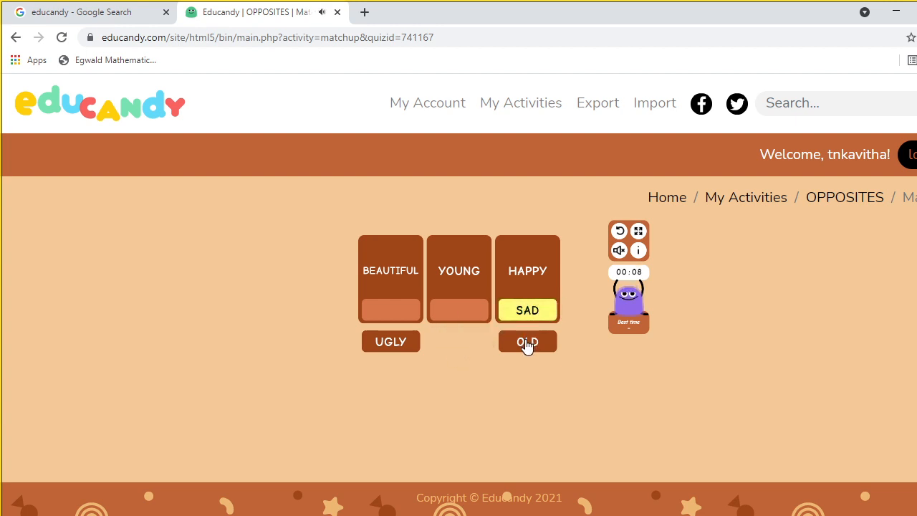
left_click_drag(526, 344, 463, 309)
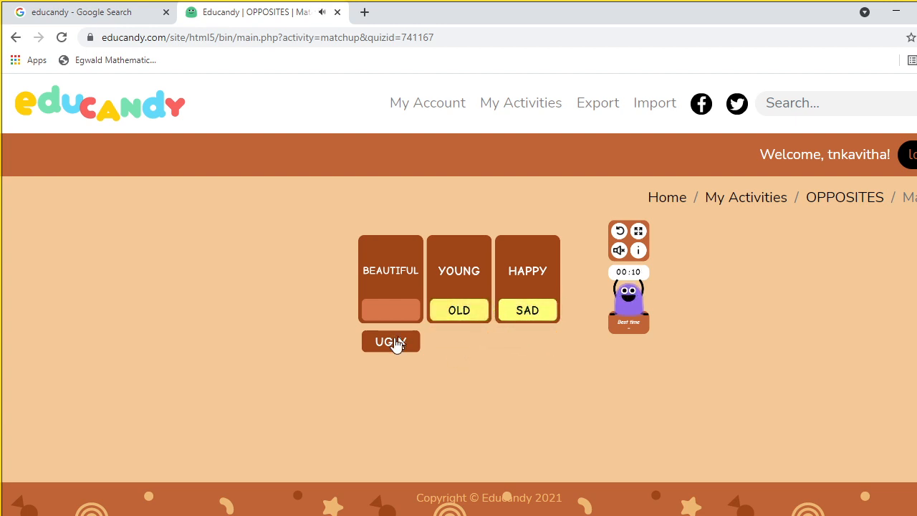
left_click_drag(391, 347, 391, 311)
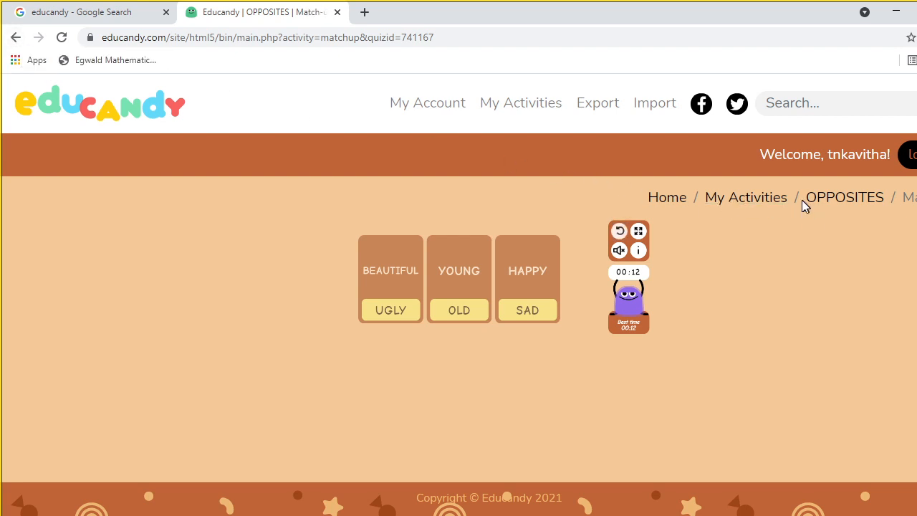
- Return to the activities list and start the Memory game for OPPOSITES
left_click(751, 197)
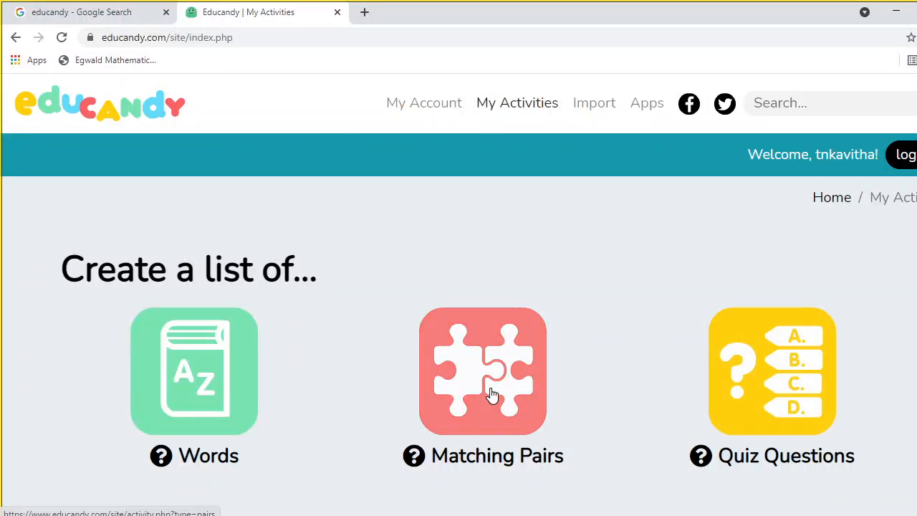
scroll(492, 368, "down", 5)
scroll(885, 368, "down", 2)
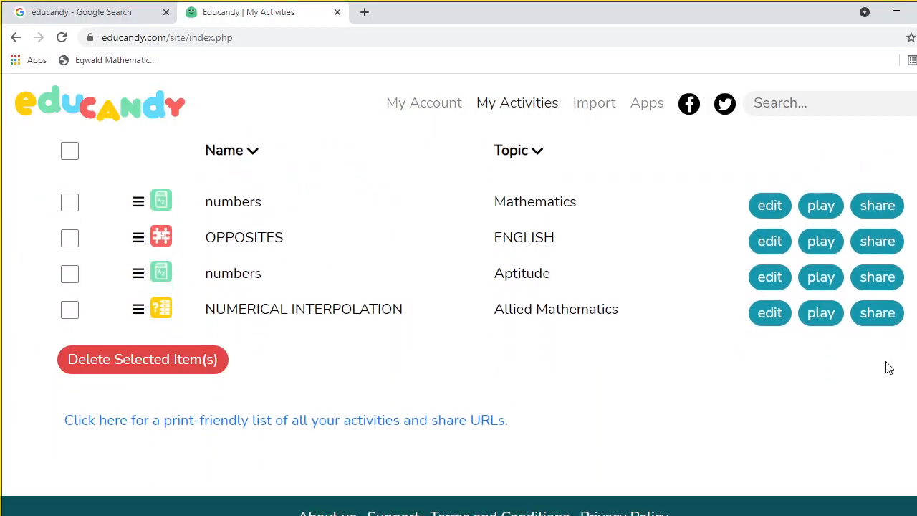
left_click(816, 242)
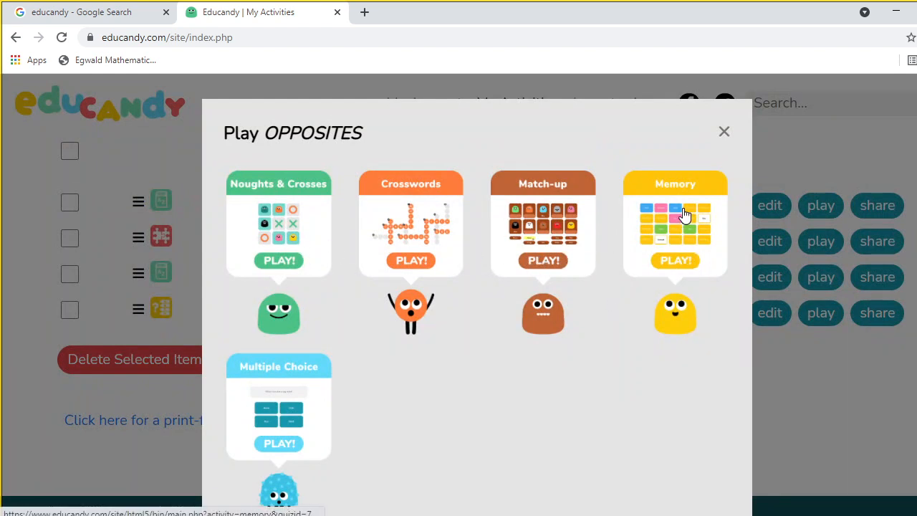
left_click(684, 265)
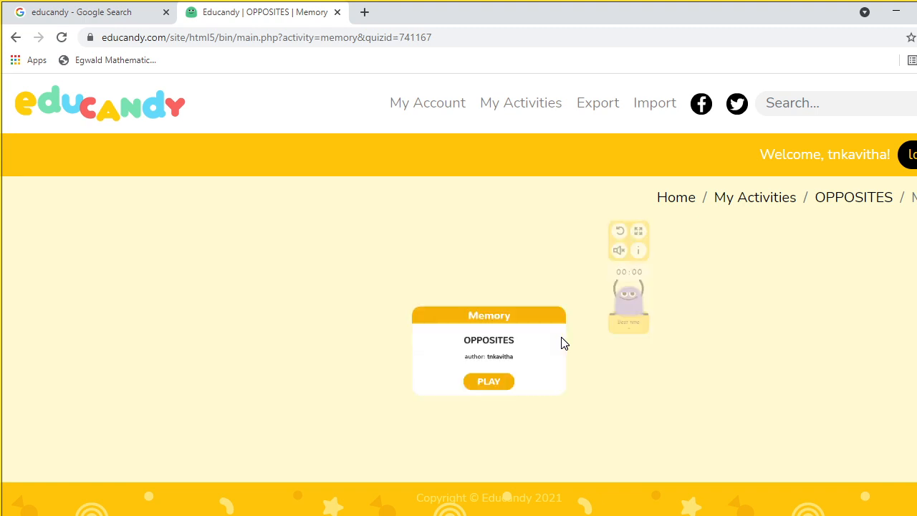
left_click(487, 383)
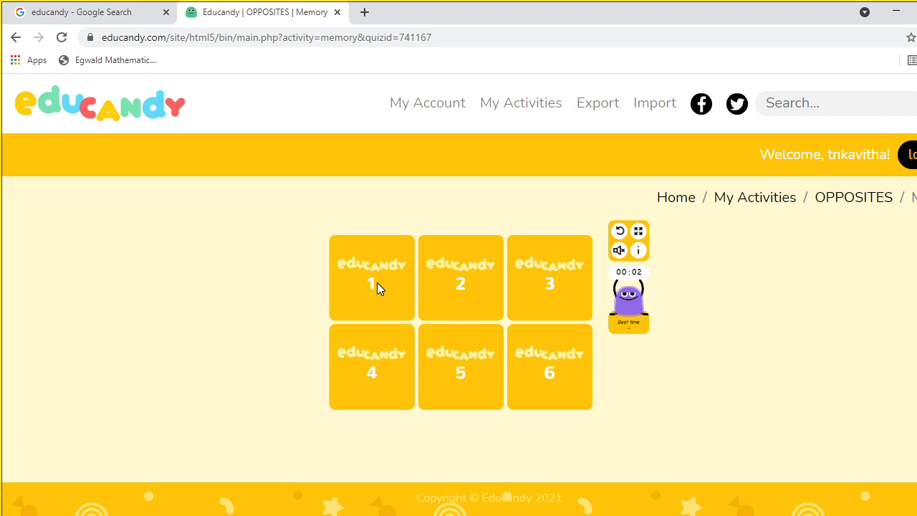
- Turn over Memory cards 1 and 6, 5 and 3, and 1 and 5 to look for opposites
left_click(377, 284)
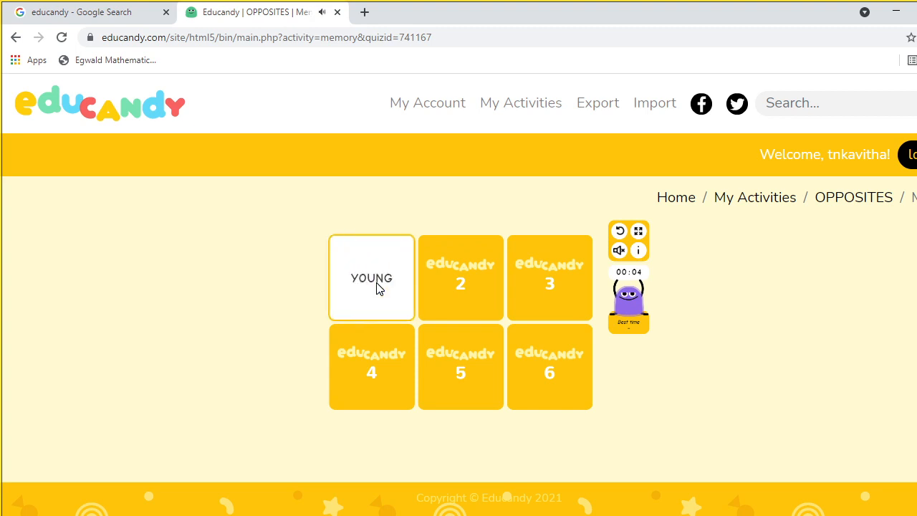
left_click(554, 357)
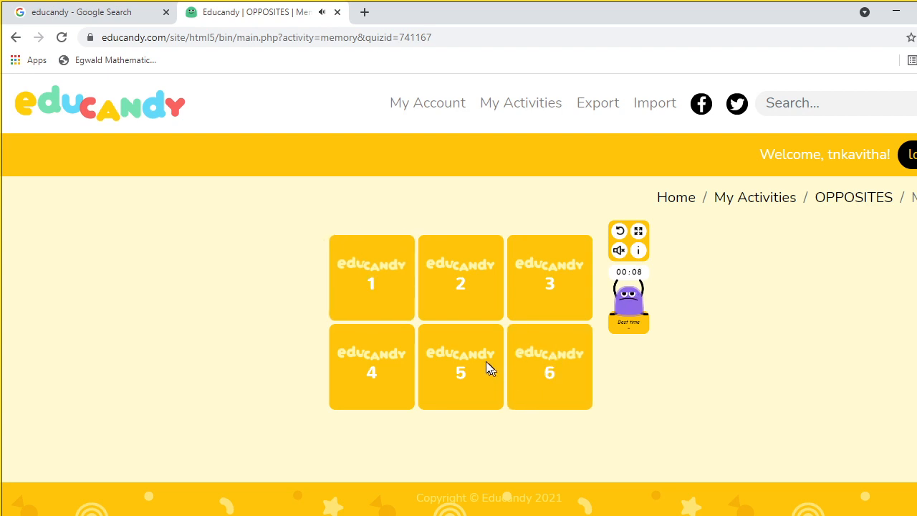
left_click(465, 368)
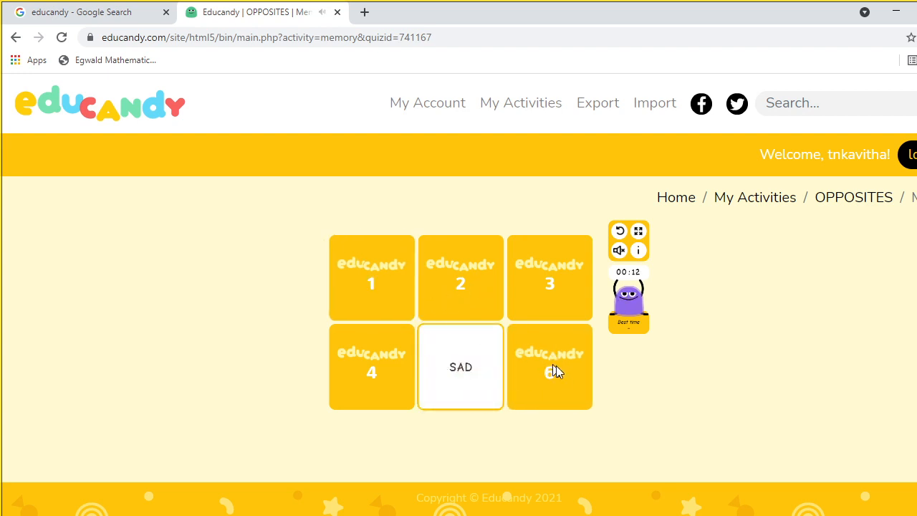
left_click(533, 278)
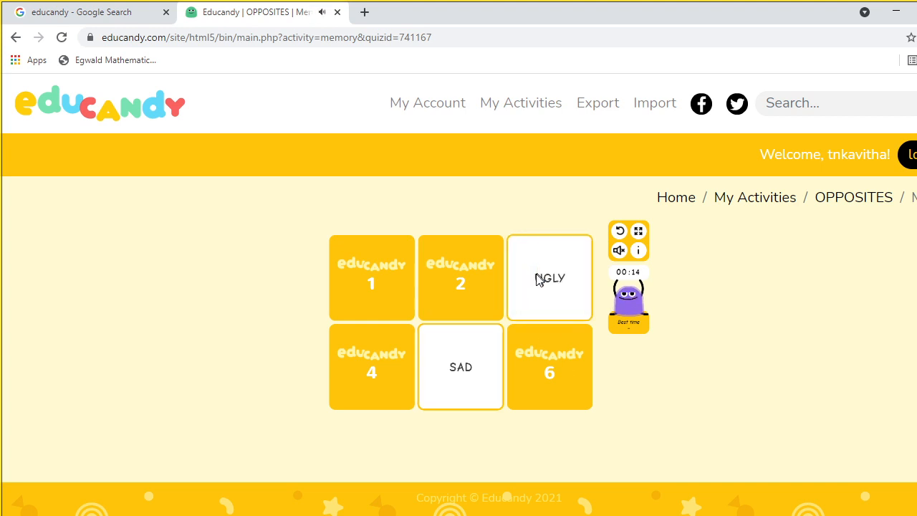
left_click(360, 276)
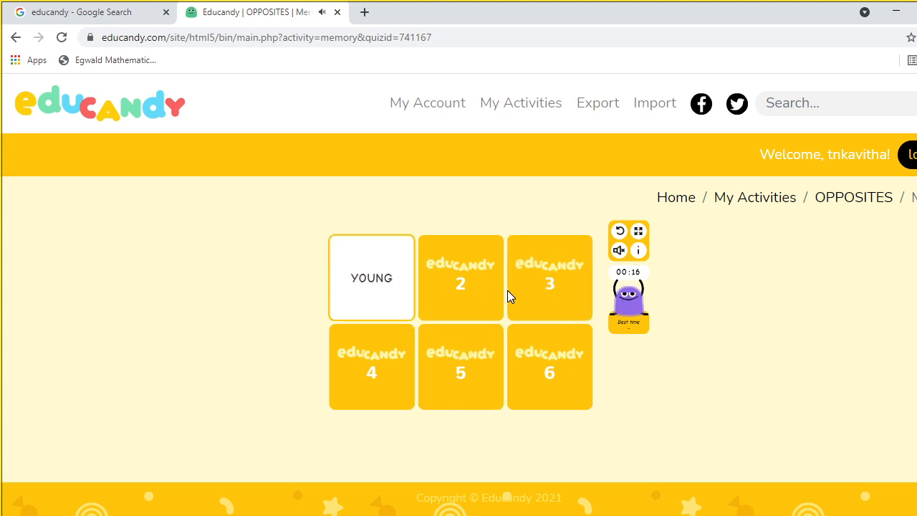
left_click(464, 373)
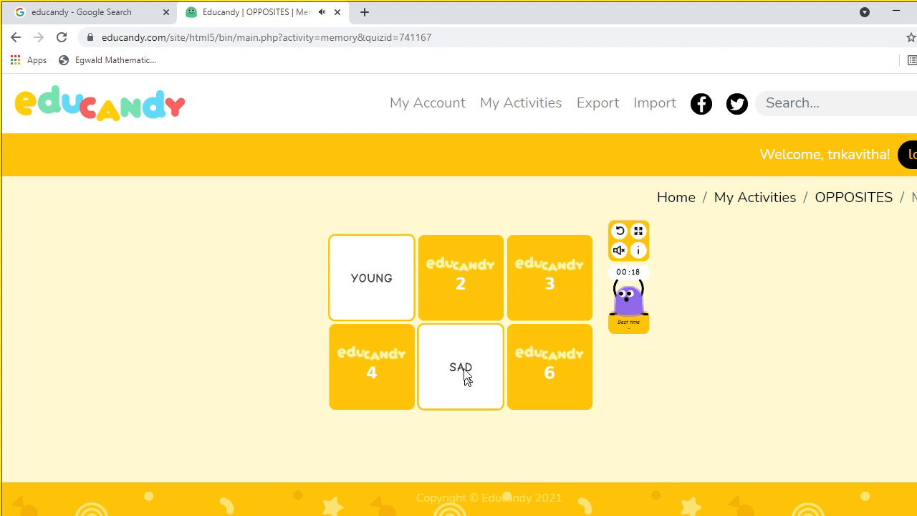
- Reveal Memory cards 2 and 6, and match HAPPY on card 2 with SAD on card 5
left_click(457, 280)
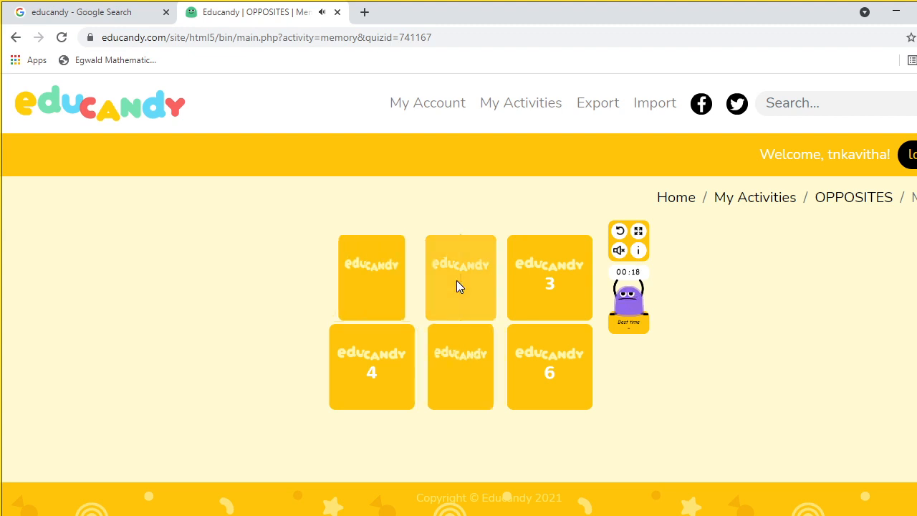
left_click(521, 356)
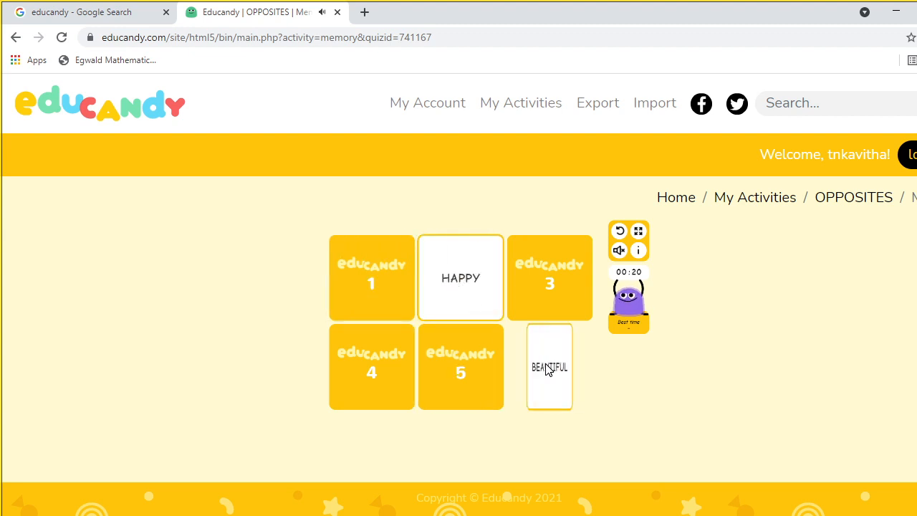
left_click(460, 371)
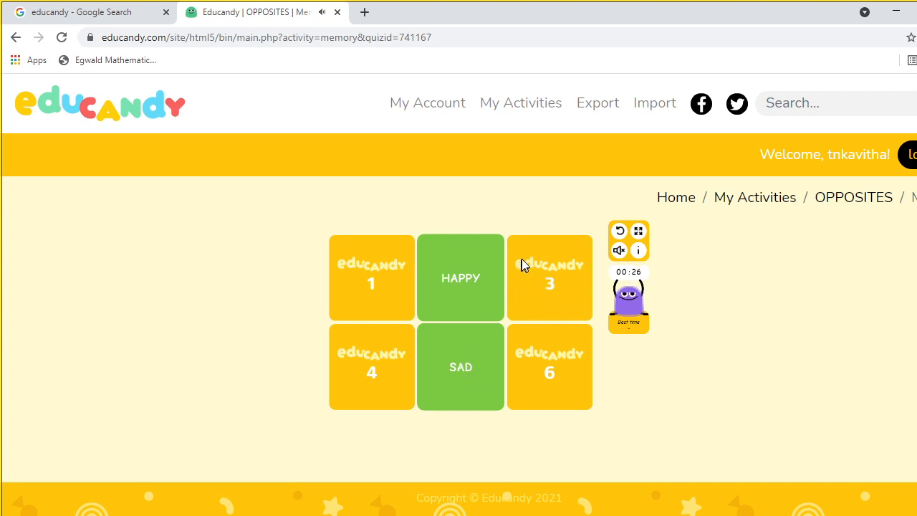
- Finish the Memory game by matching UGLY with BEAUTIFUL and OLD with YOUNG
left_click(541, 280)
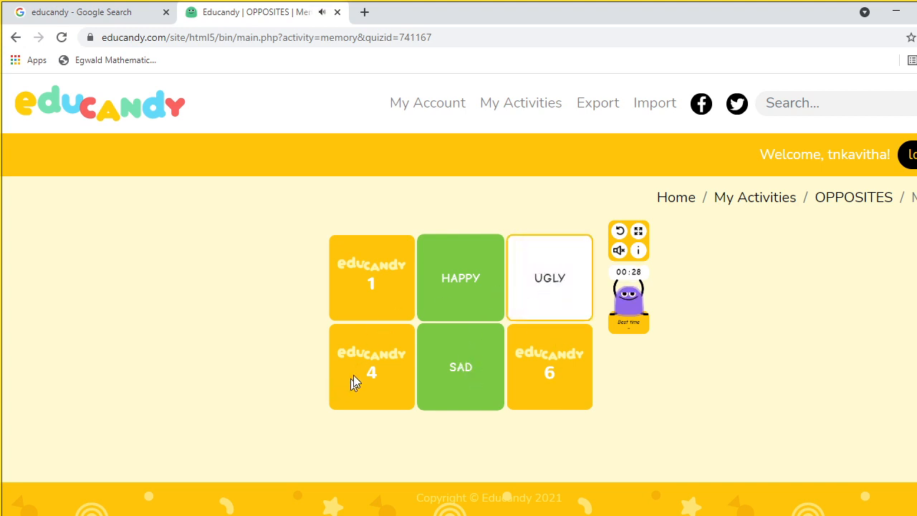
left_click(366, 304)
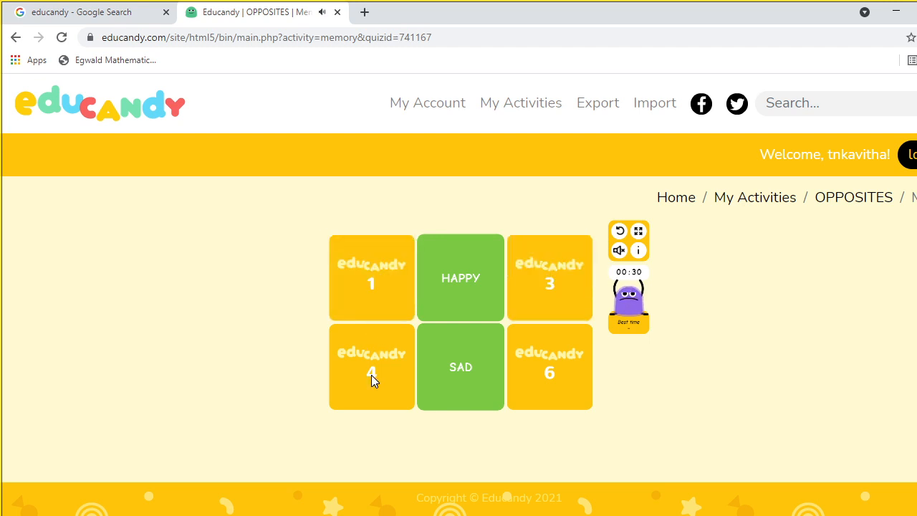
left_click(548, 378)
left_click(554, 276)
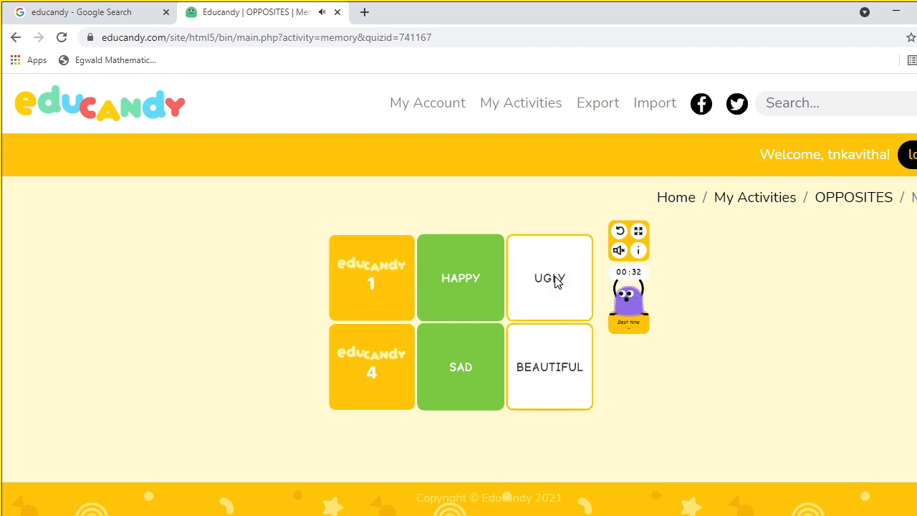
left_click(384, 370)
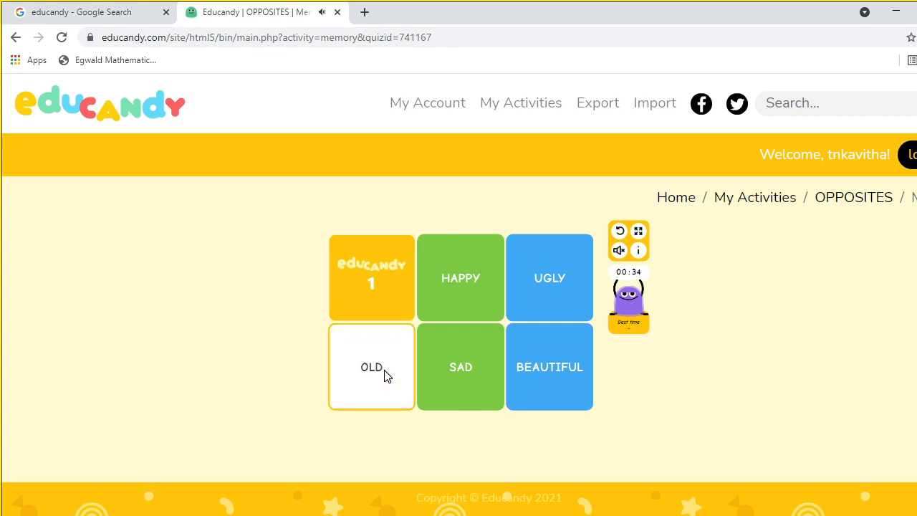
left_click(372, 266)
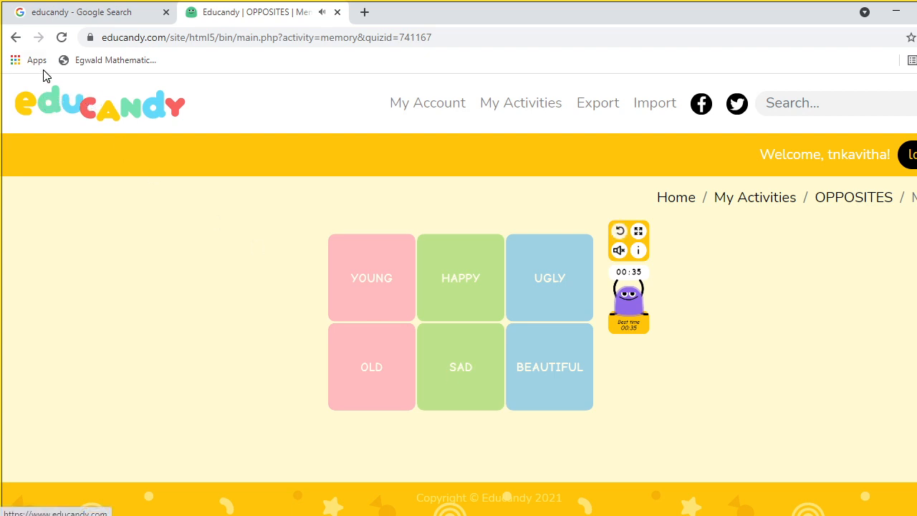
- Go back to the activities list and start the Multiple Choice game for OPPOSITES
left_click(15, 38)
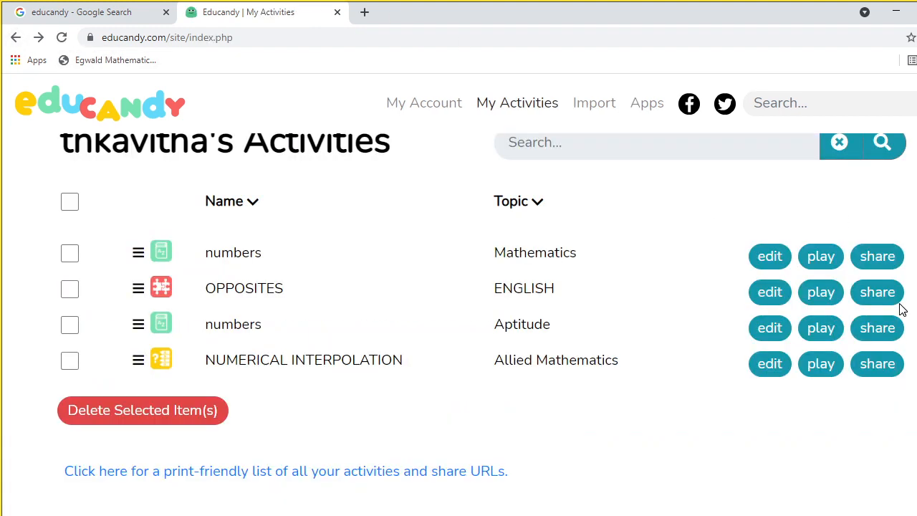
left_click(821, 292)
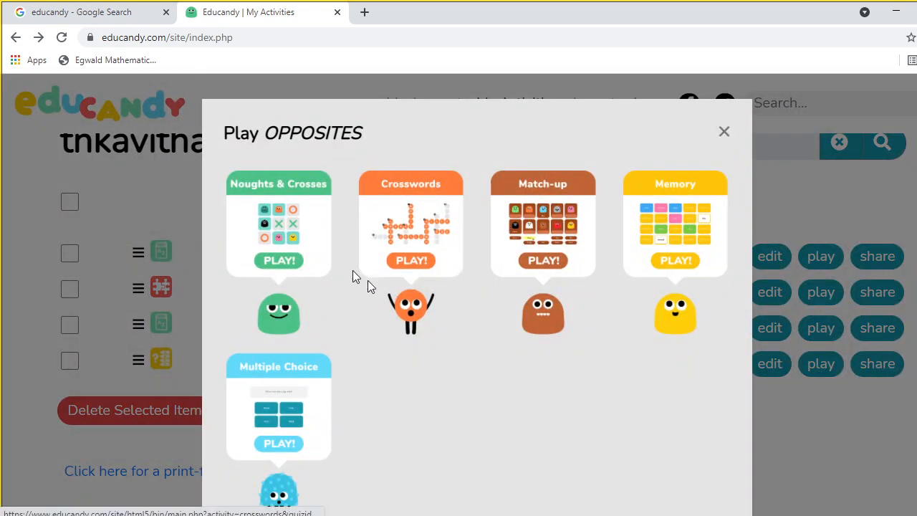
left_click(286, 416)
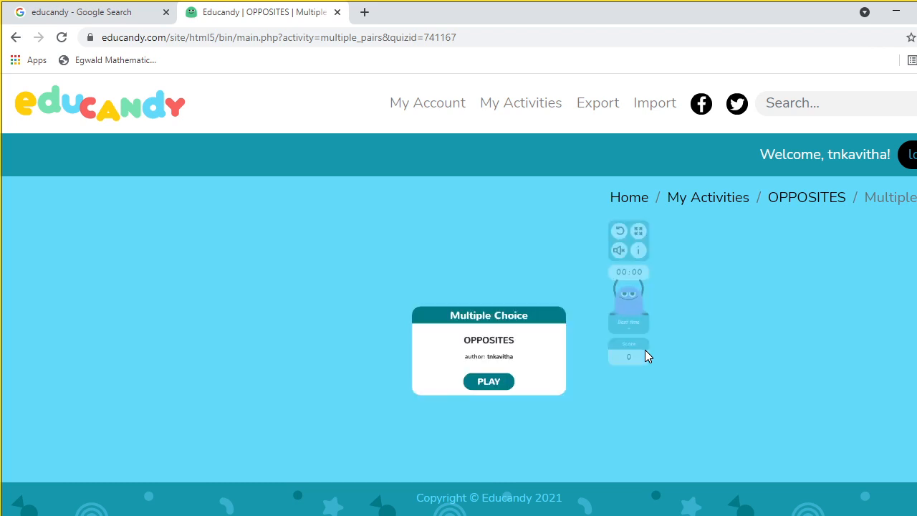
left_click(488, 383)
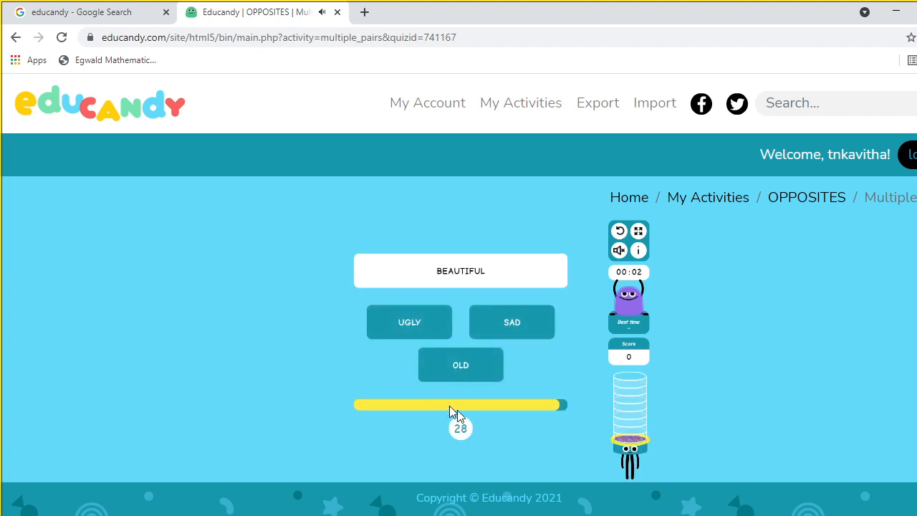
- Answer the Multiple Choice questions with UGLY for BEAUTIFUL, SAD for HAPPY and SAD for YOUNG
left_click(411, 324)
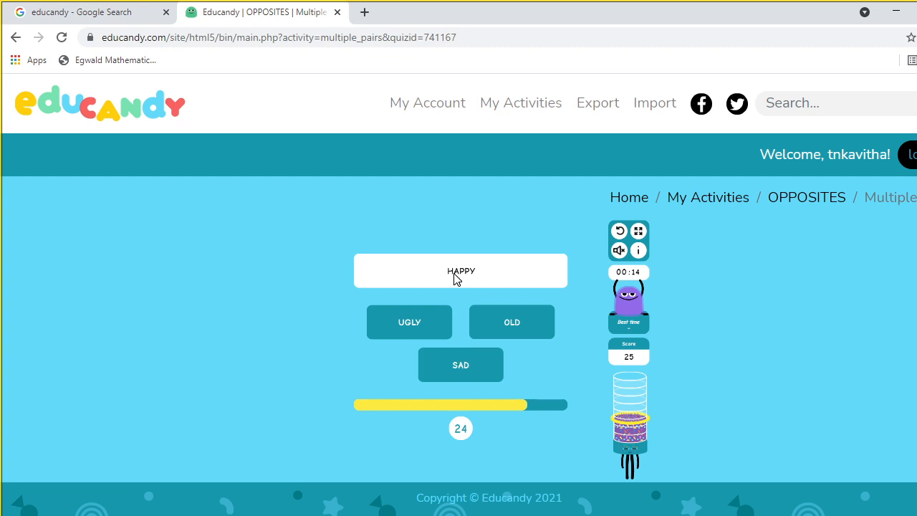
left_click(466, 367)
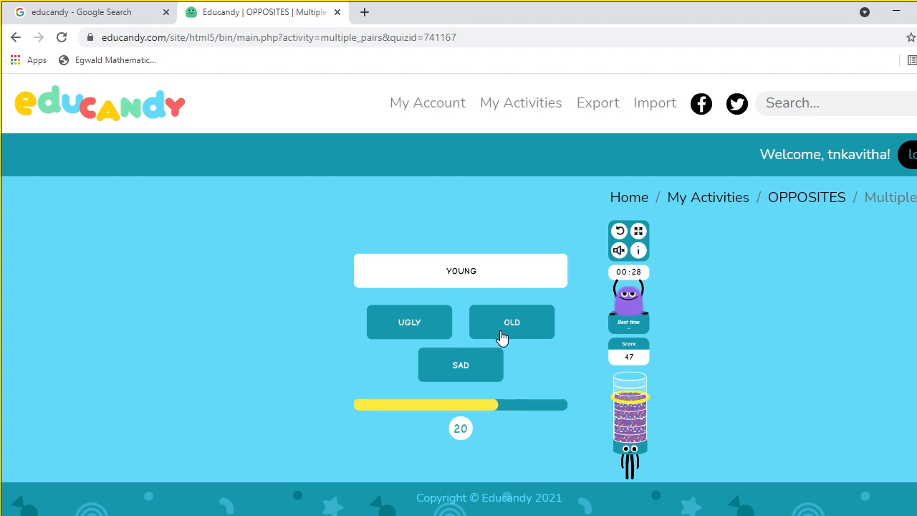
left_click(457, 372)
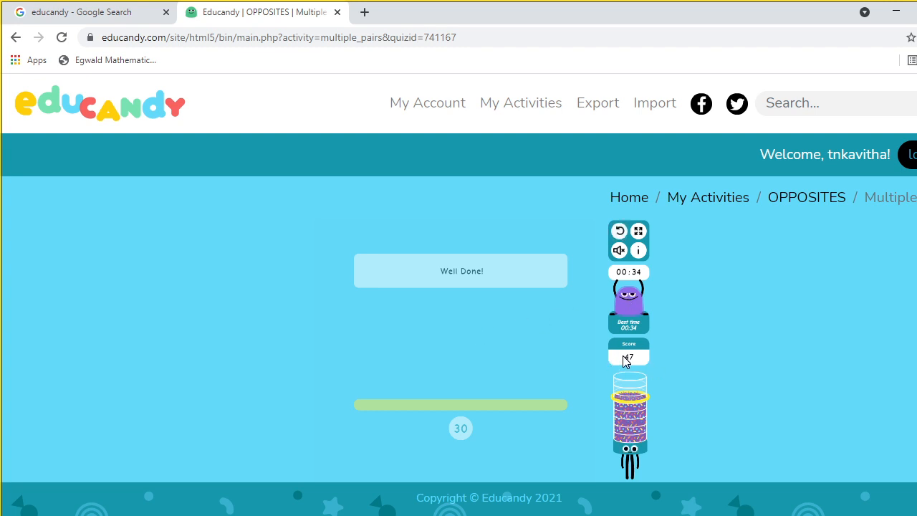
- Leave the Multiple Choice game and return to the list of own activities
left_click(16, 37)
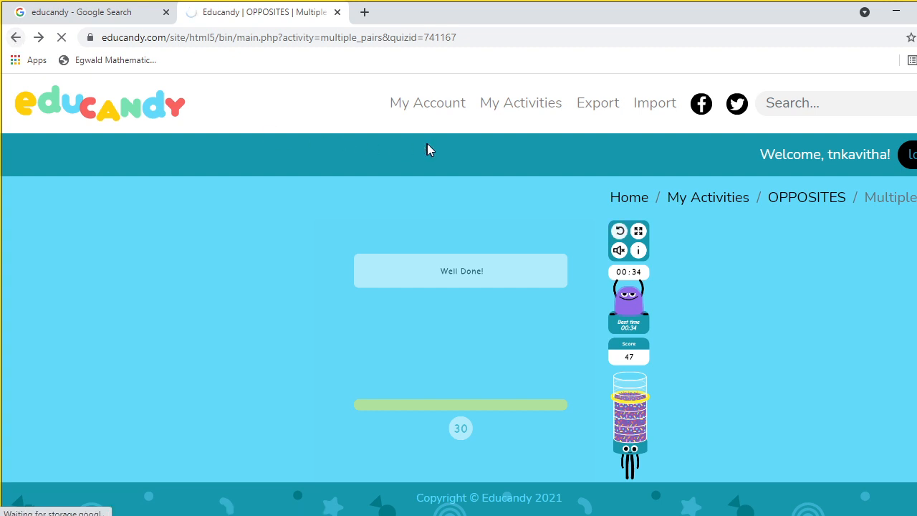
left_click(703, 200)
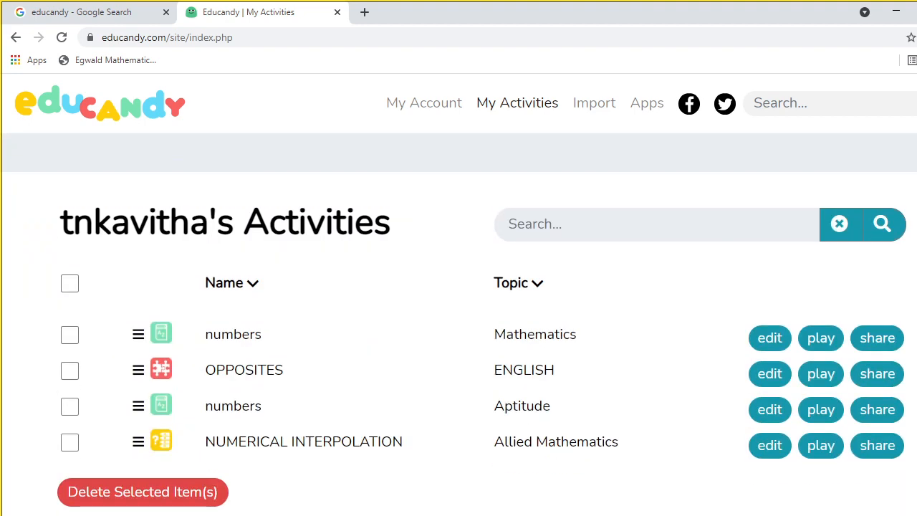
scroll(458, 323, "down", 1)
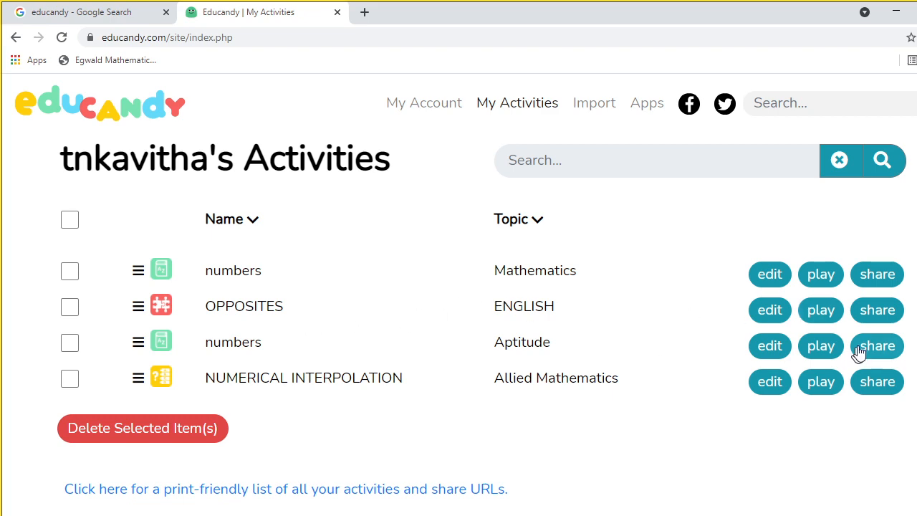
- Review the games offered for OPPOSITES, close the choices and return to the list types available for creating activities
left_click(817, 310)
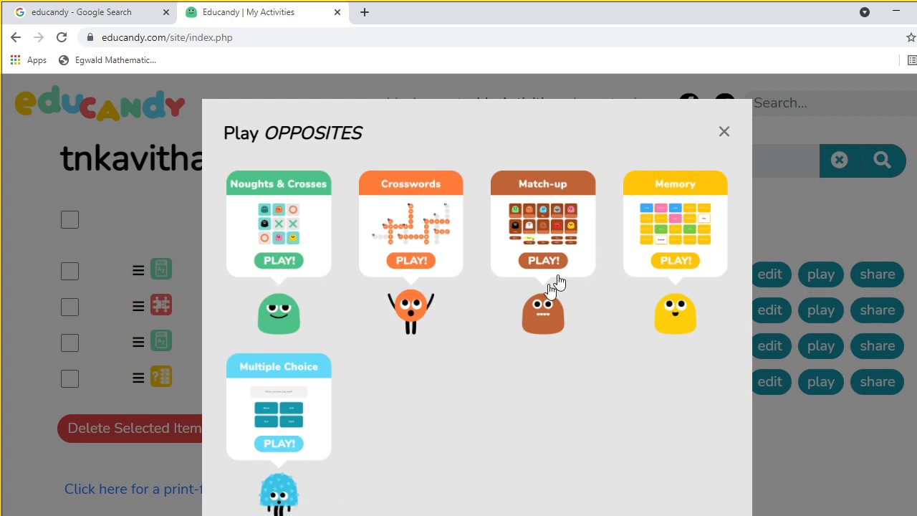
left_click(723, 134)
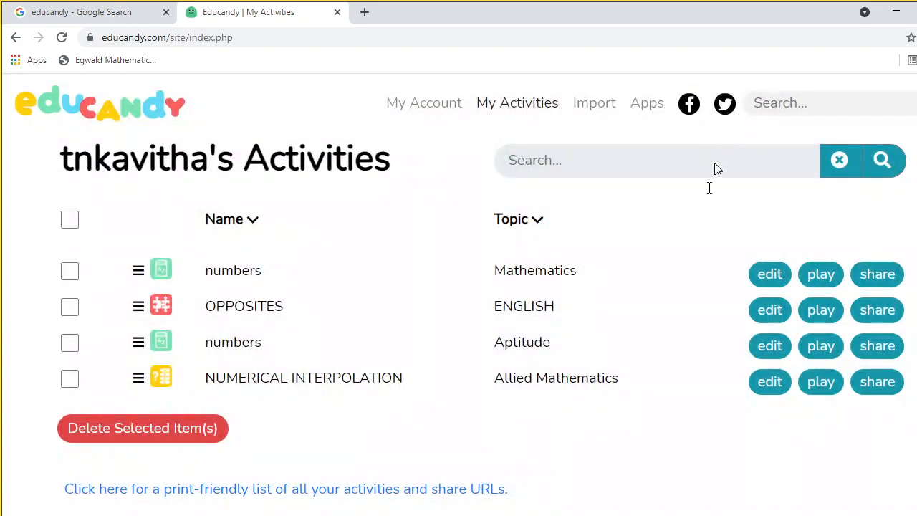
scroll(454, 360, "up", 5)
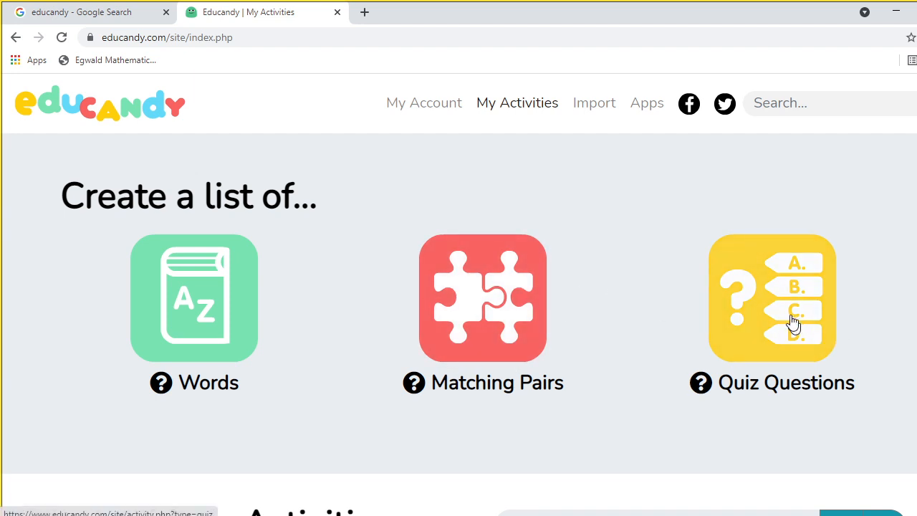
- Start a new list of quiz questions and enter numbers as its activity name
left_click(764, 310)
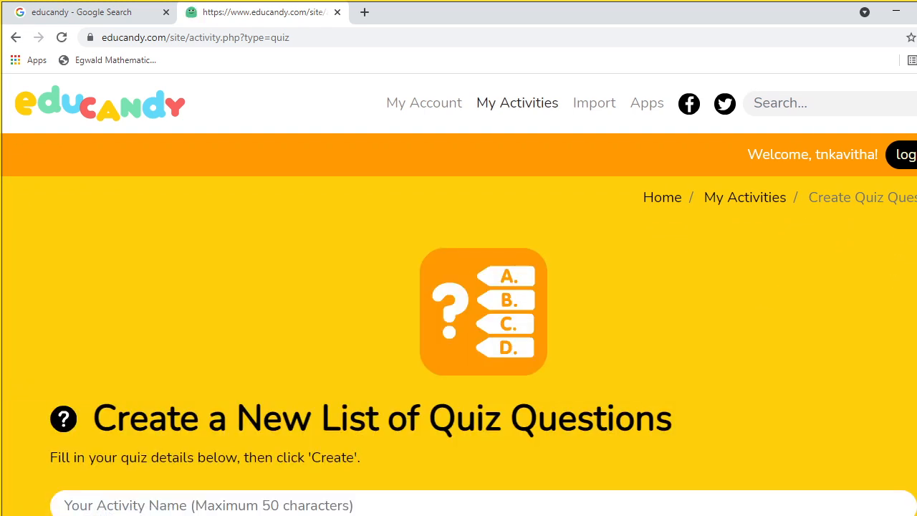
scroll(459, 322, "down", 2)
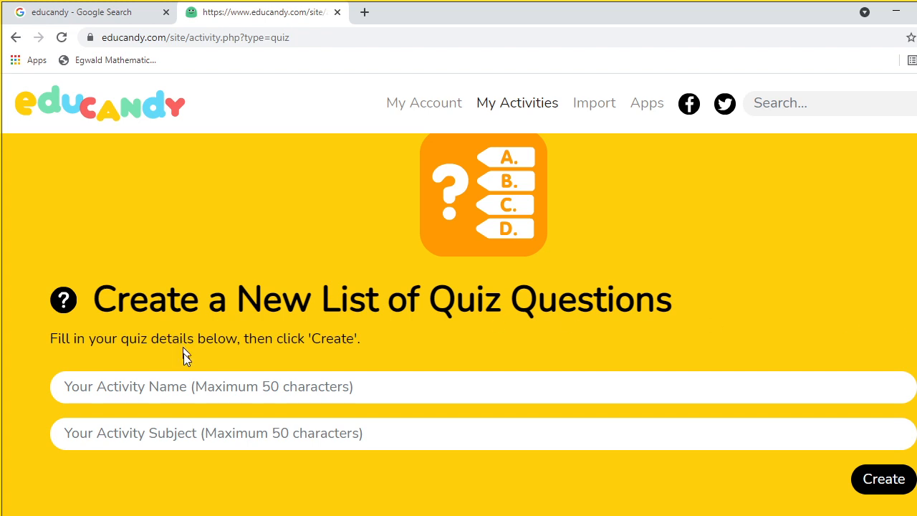
left_click(126, 391)
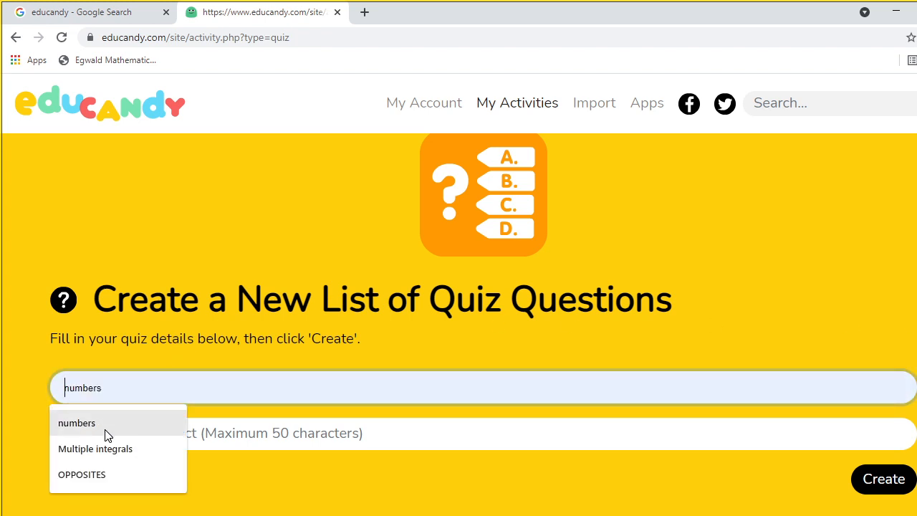
left_click(110, 423)
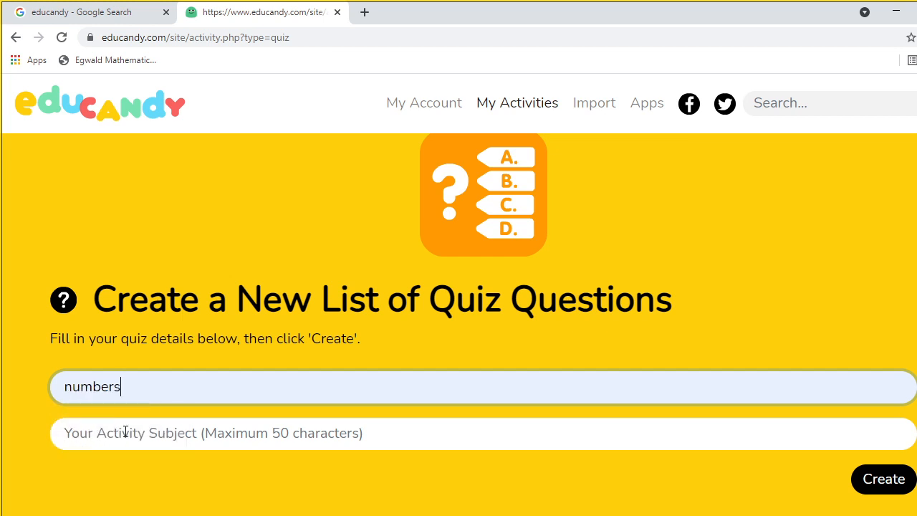
left_click(126, 432)
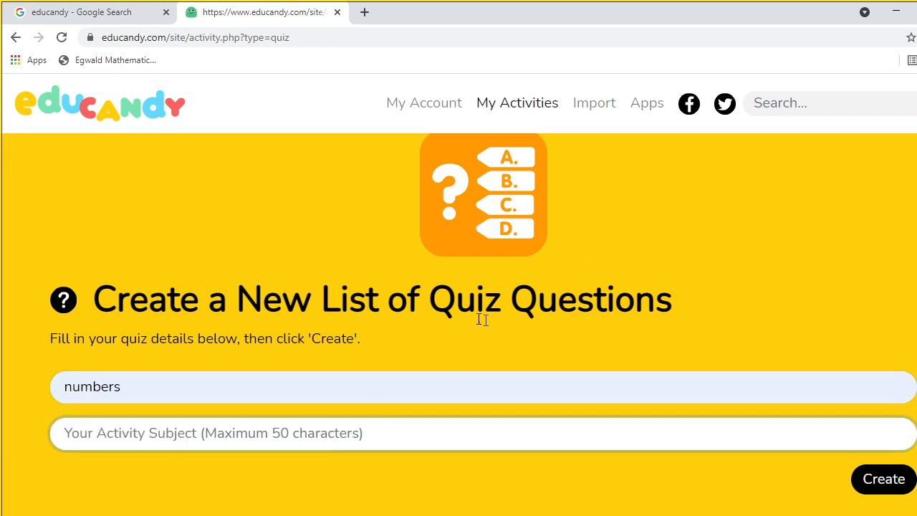
- Clear the quiz's activity name and enter it again as numbers
left_click(131, 383)
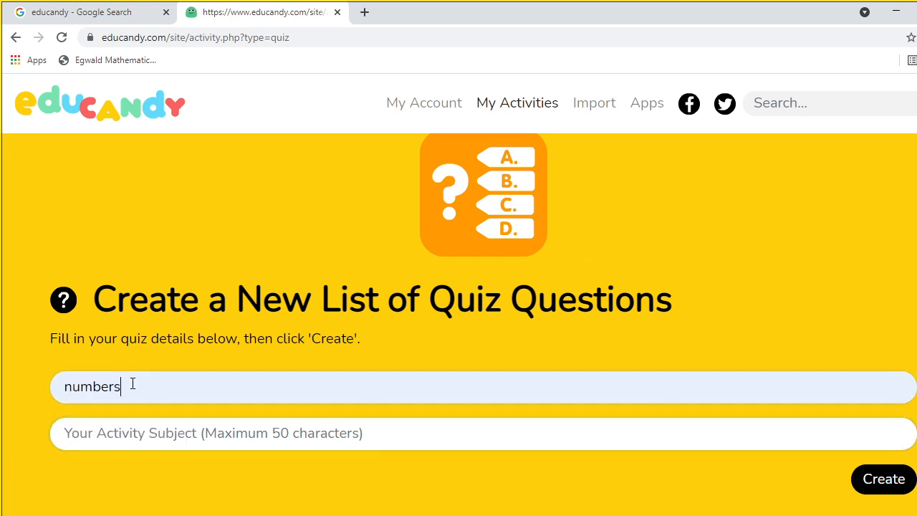
key("BackSpace")
key("BackSpace")
key("BackSpace")
key("BackSpace")
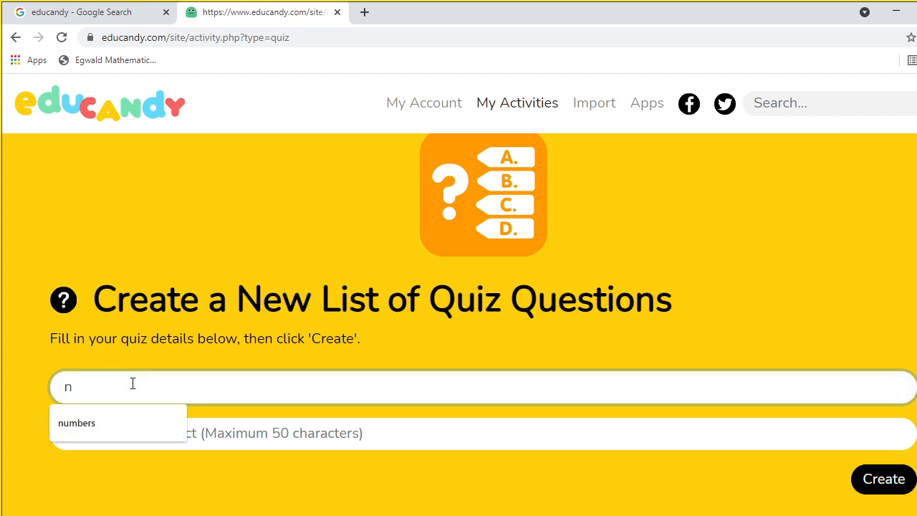
key("BackSpace")
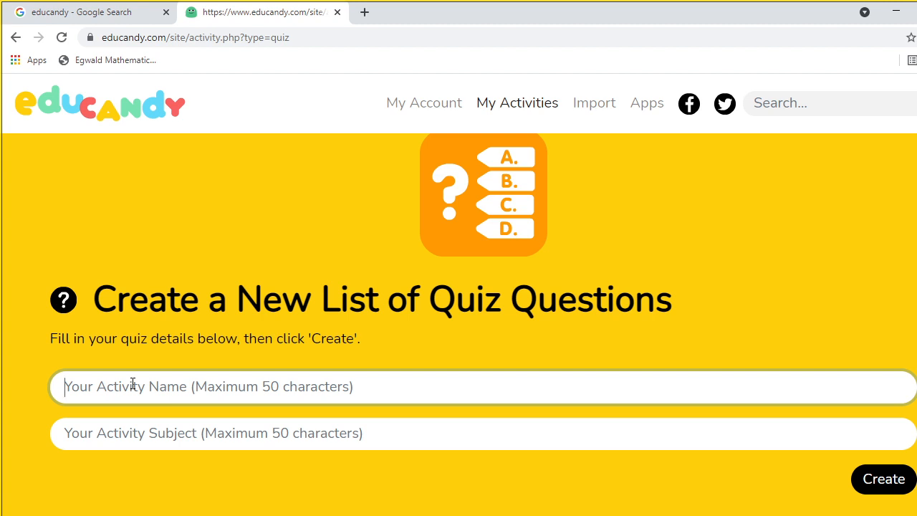
type("NUMBER")
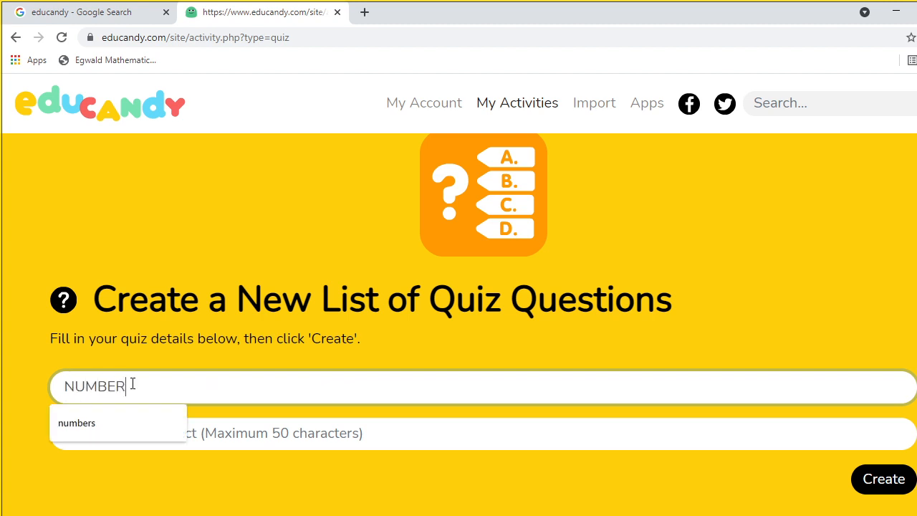
type("S")
left_click(126, 430)
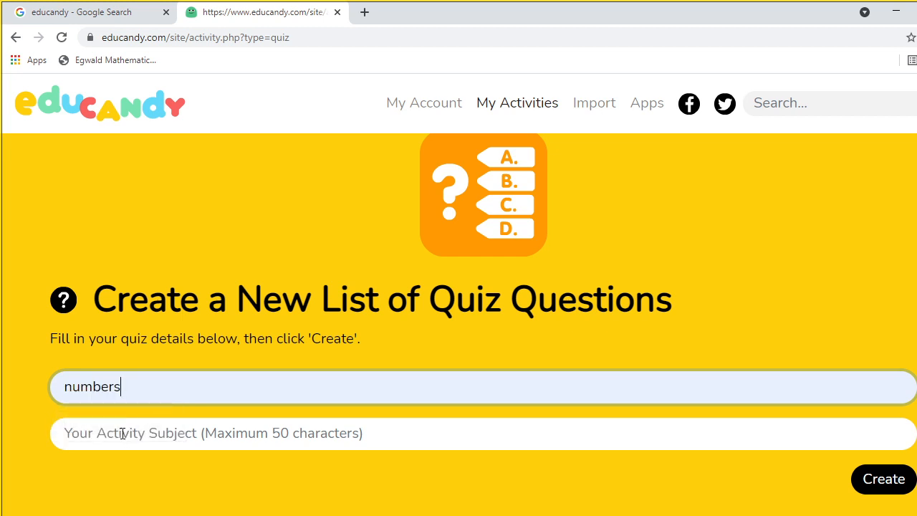
- Set the activity subject to APTITUDE and create the quiz
left_click(123, 433)
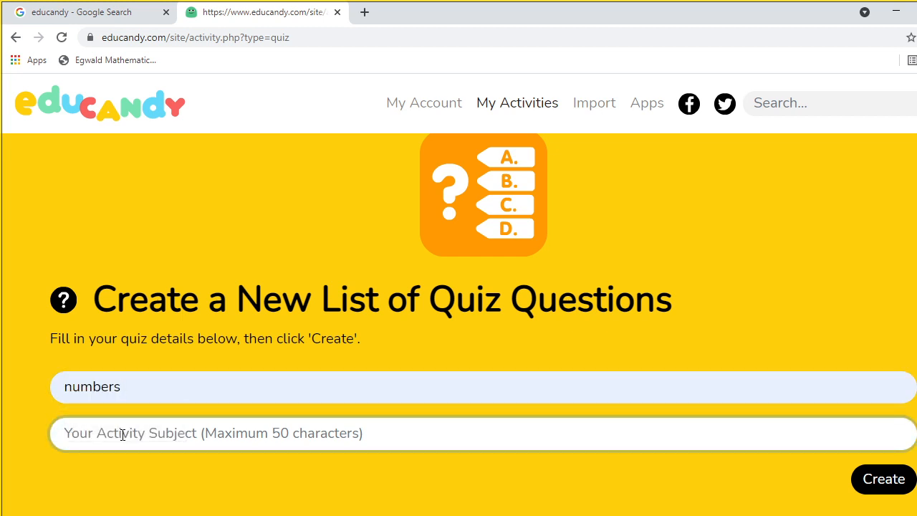
type("APTI")
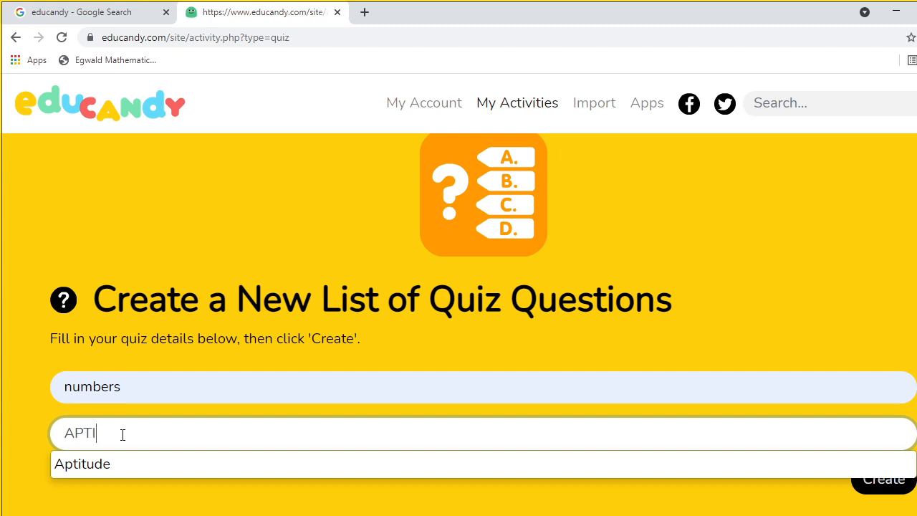
type("TUDE")
scroll(888, 416, "down", 2)
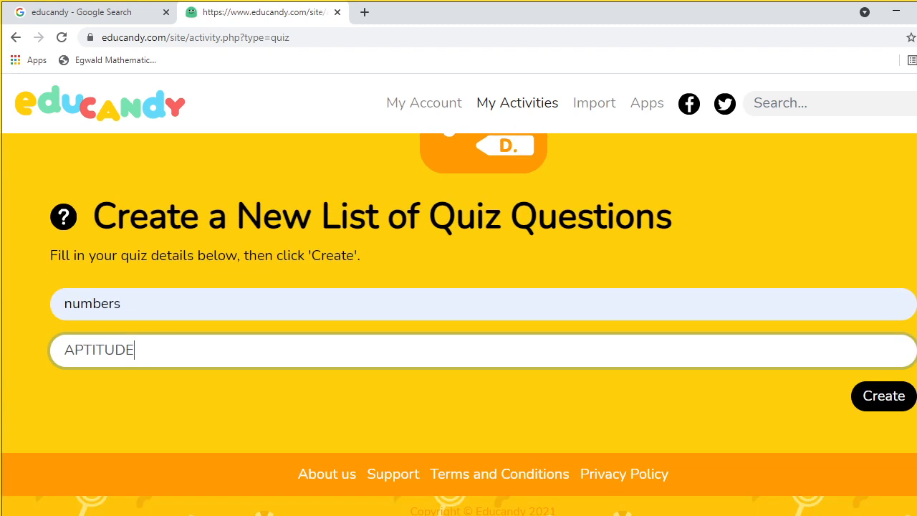
left_click(880, 396)
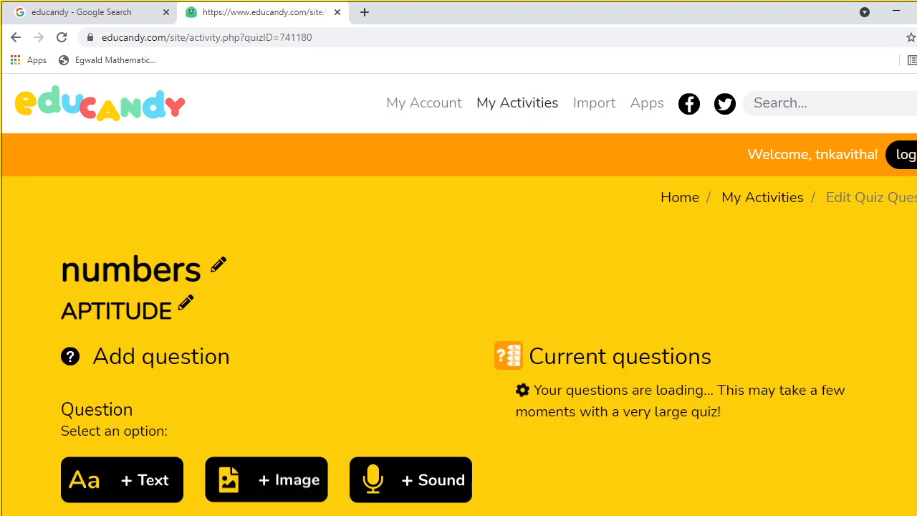
- Choose text as the question type for the numbers quiz's first question and make its question field ready for entry
scroll(458, 324, "down", 2)
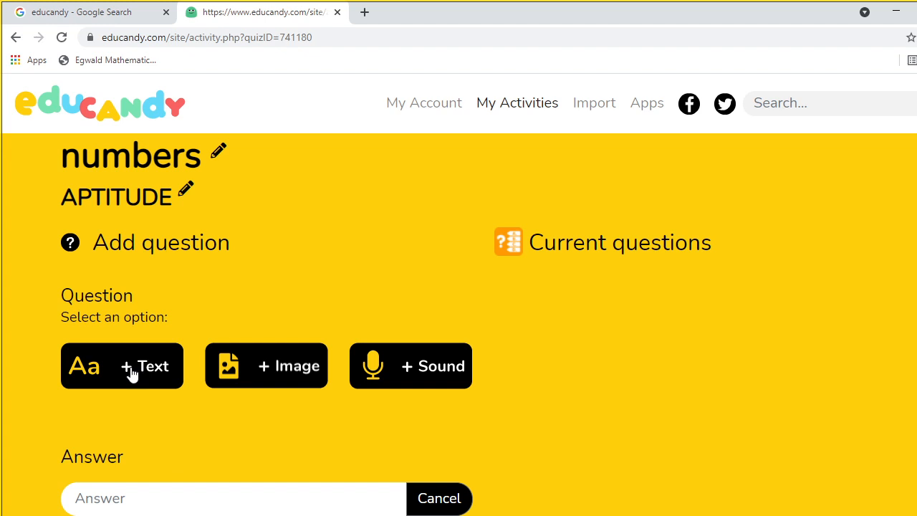
left_click(131, 372)
left_click(122, 338)
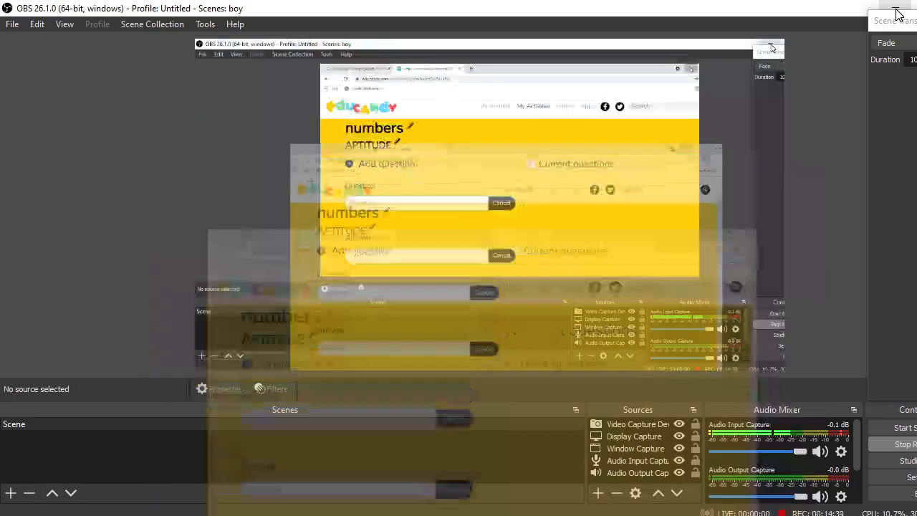
- Minimise OBS, switch to a new Chrome window and search Google for aptitude questions
left_click(895, 12)
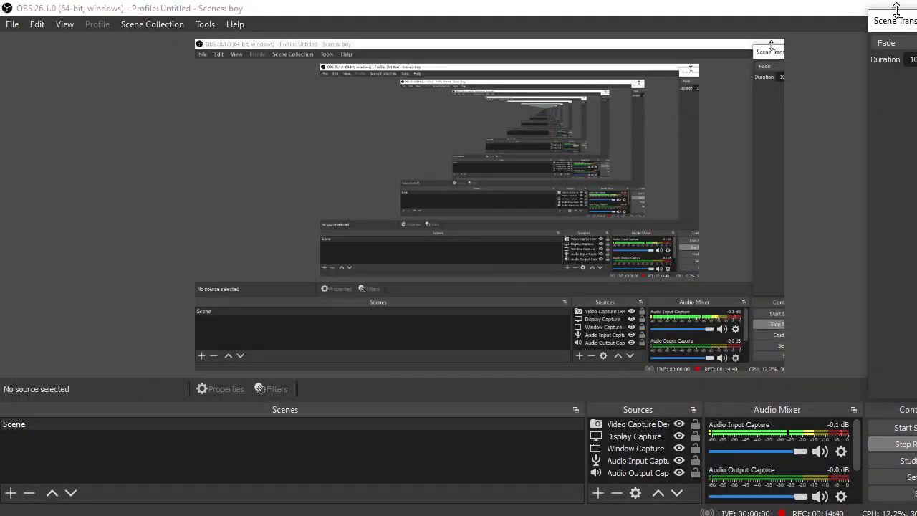
left_click(895, 9)
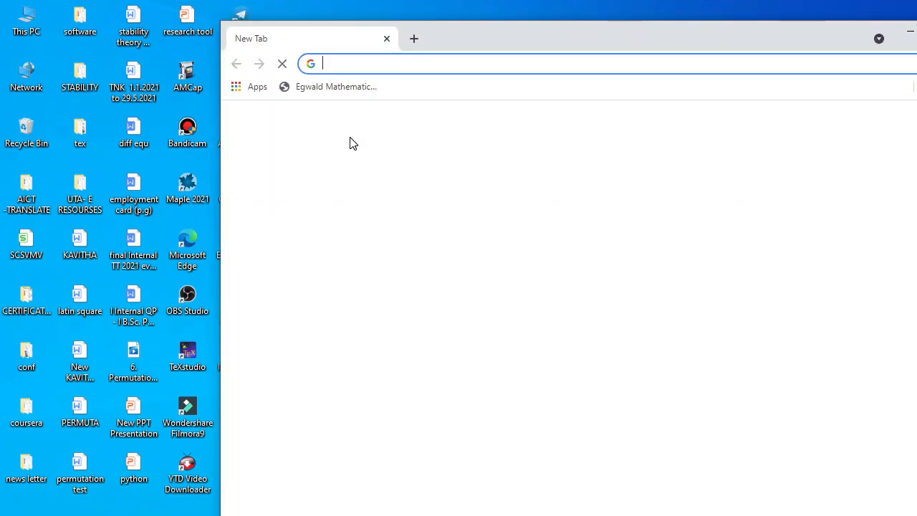
left_click(448, 327)
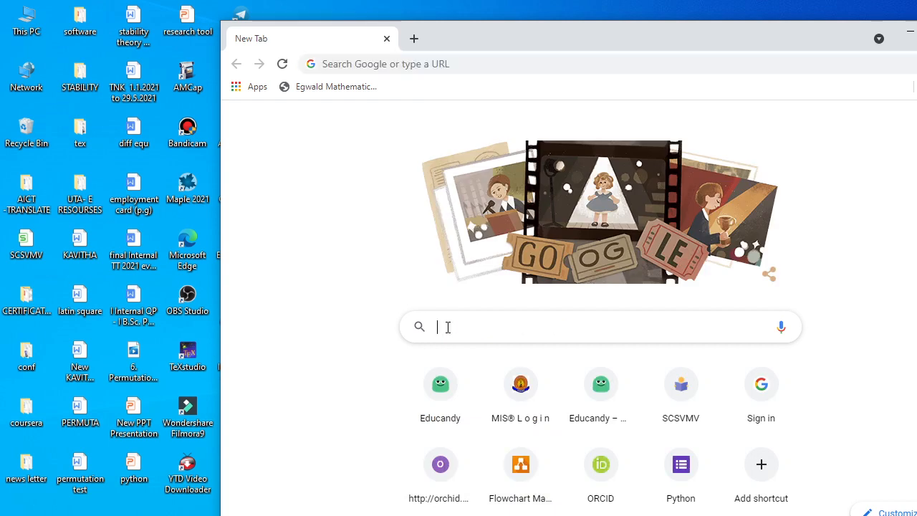
type("APT")
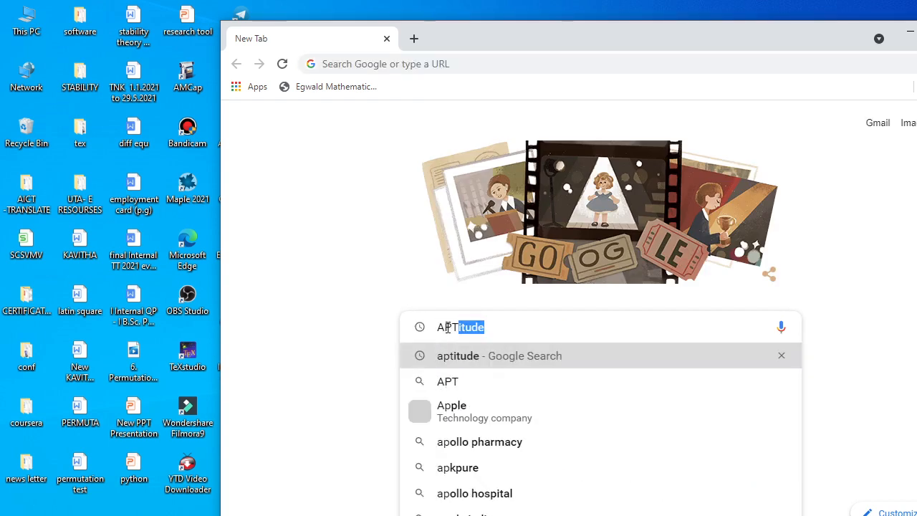
type("ITUDE")
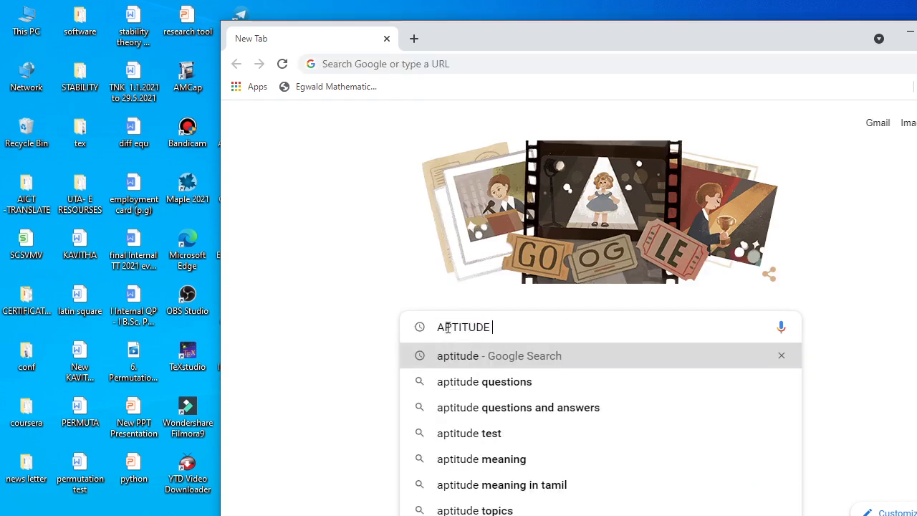
left_click(499, 394)
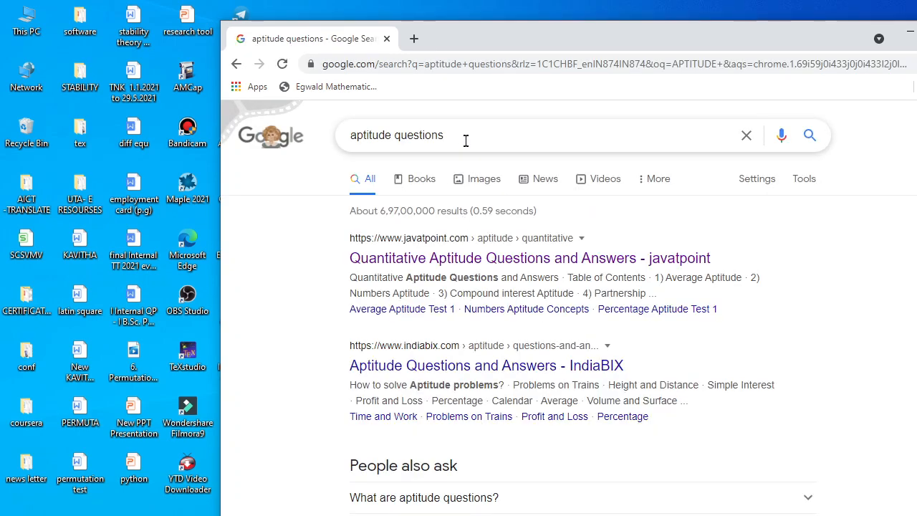
- Refine the Google search to aptitude questions NUMBERS
left_click(465, 140)
type("NUMBER")
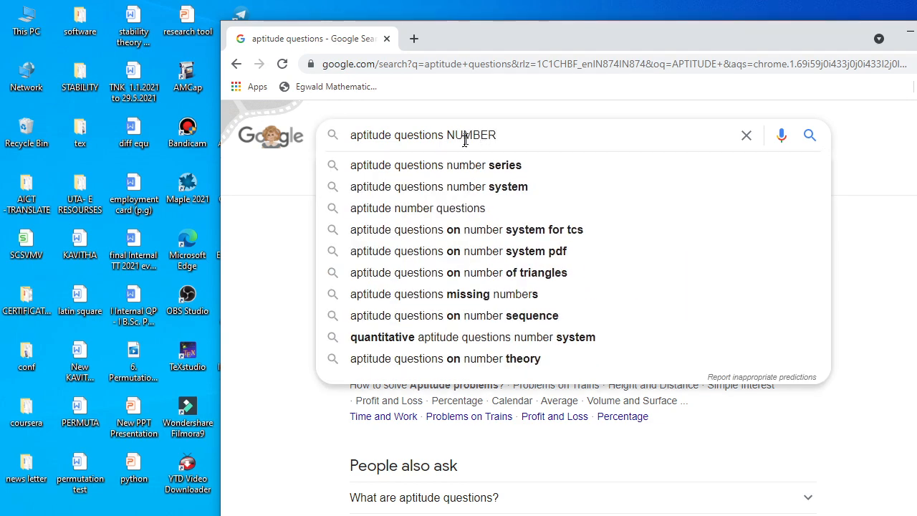
type("S")
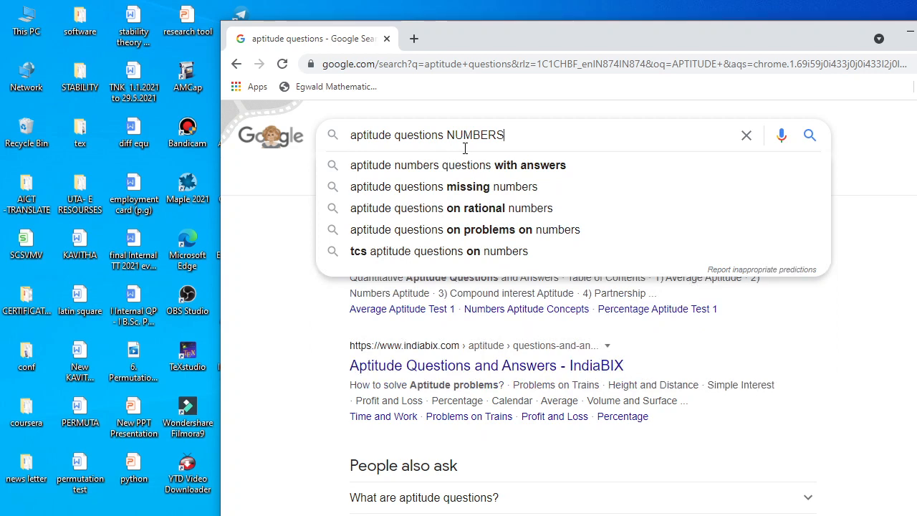
key("Return")
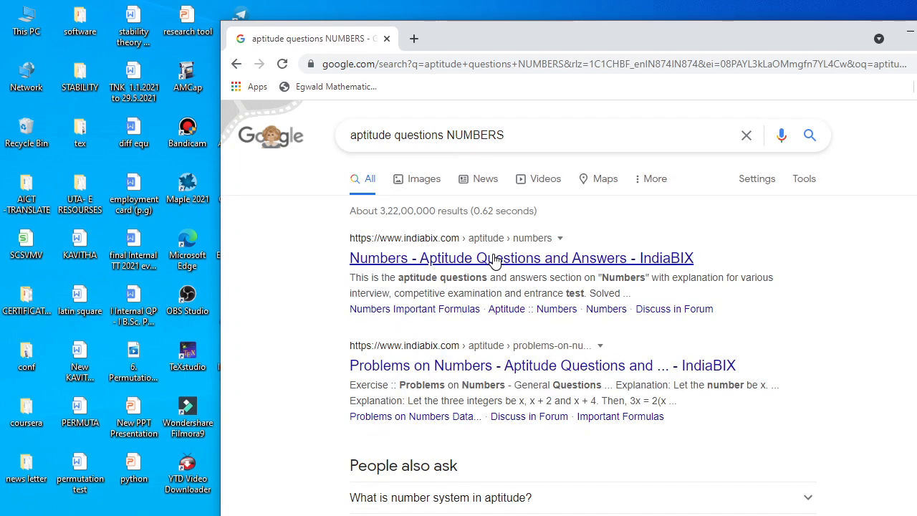
- Open the IndiaBIX result for Numbers aptitude questions in a new tab and find the first general question
right_click(493, 259)
left_click(530, 269)
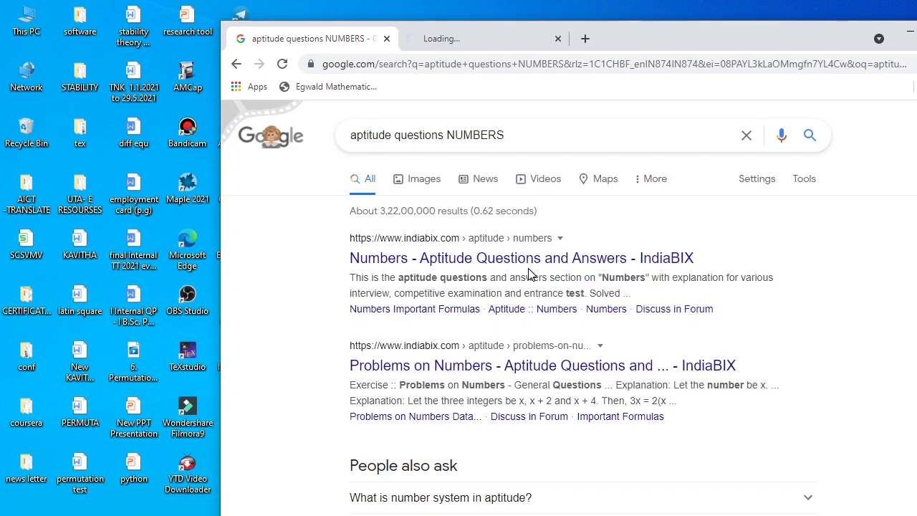
left_click(490, 40)
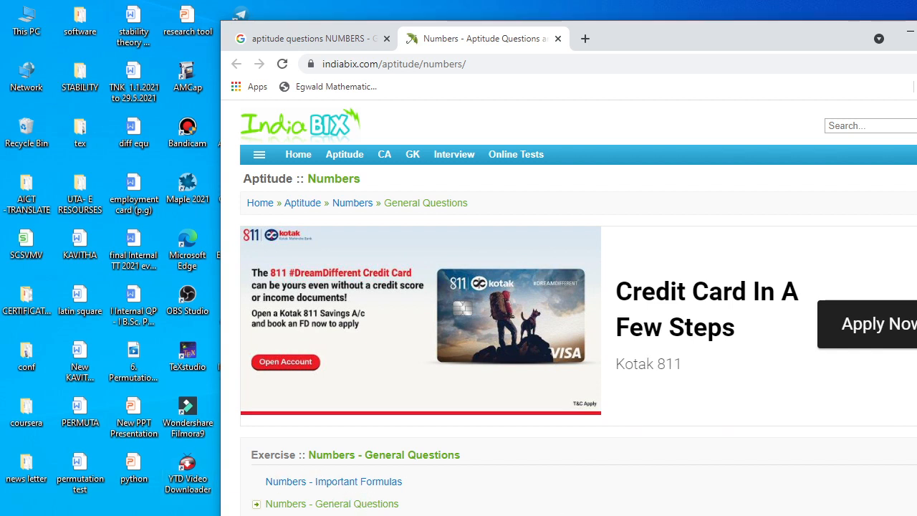
left_click_drag(671, 33, 547, 13)
left_click_drag(863, 129, 859, 161)
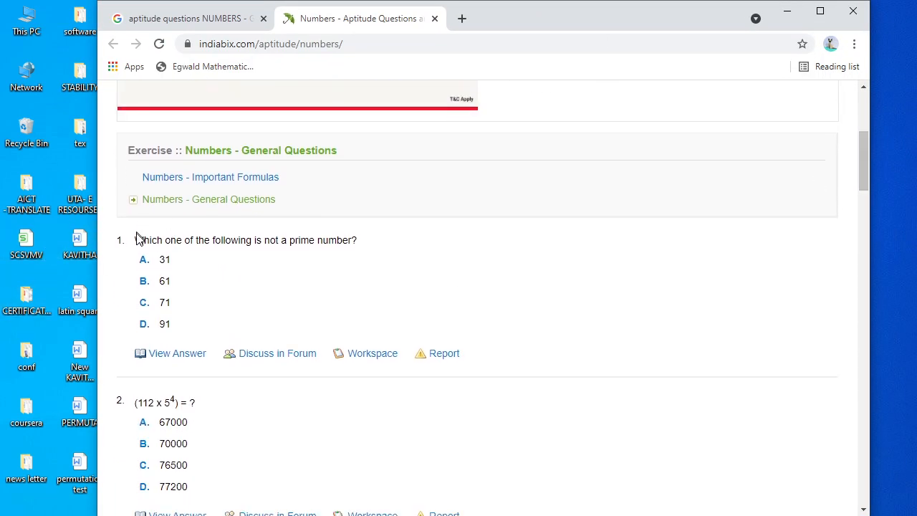
- Copy "Which one of the following is not a prime number?" from IndiaBIX and paste it as the question in the Educandy quiz
left_click_drag(136, 240, 401, 248)
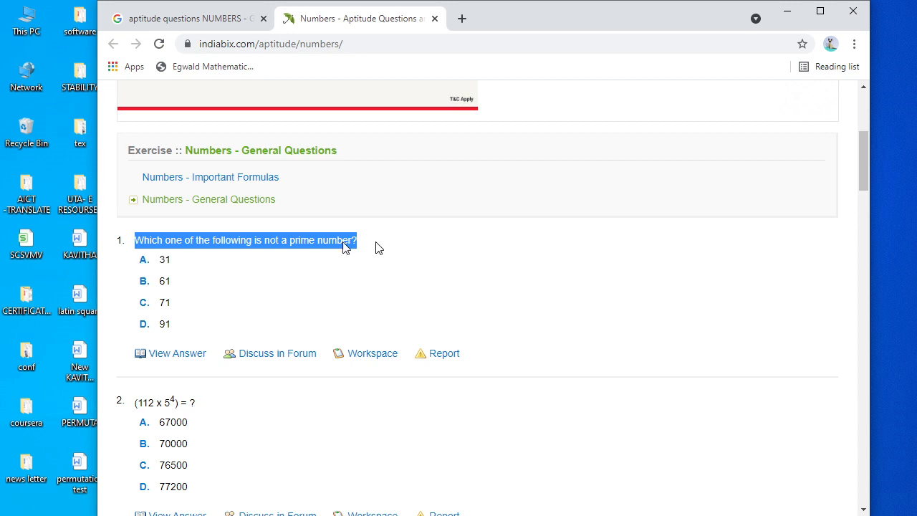
right_click(288, 240)
left_click(325, 255)
mouse_move(481, 513)
left_click(458, 460)
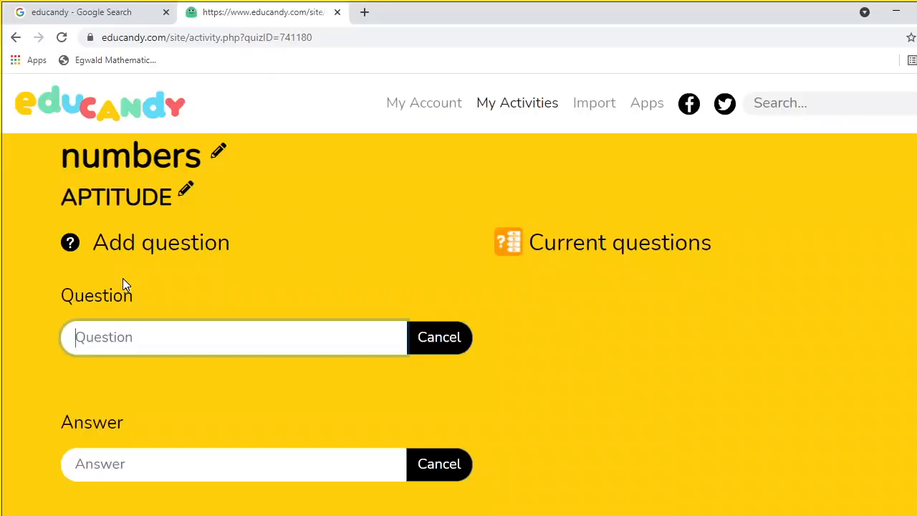
right_click(106, 338)
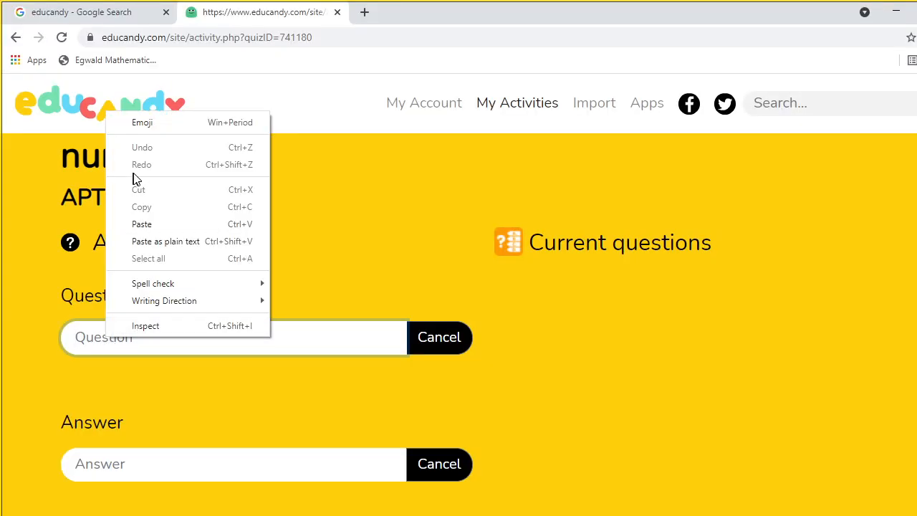
left_click(168, 224)
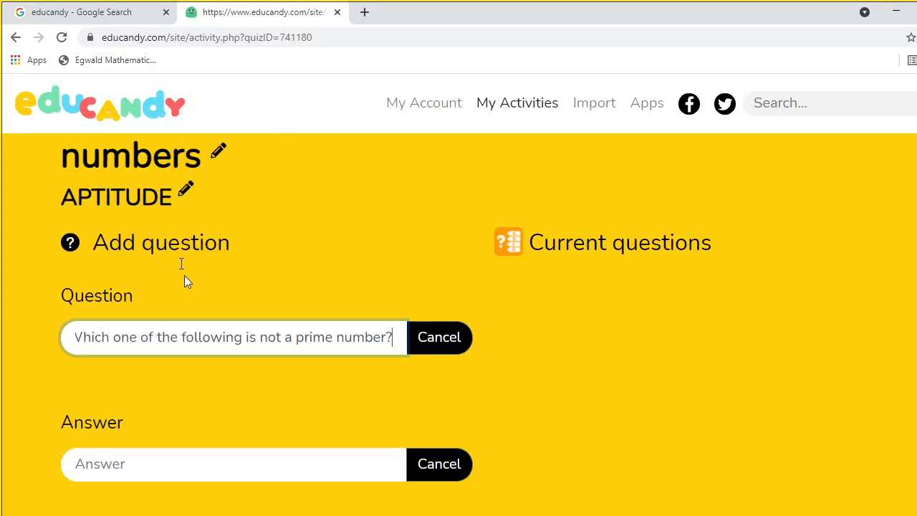
- Switch back to the IndiaBIX window and reveal the answer to the prime number question
left_click(112, 460)
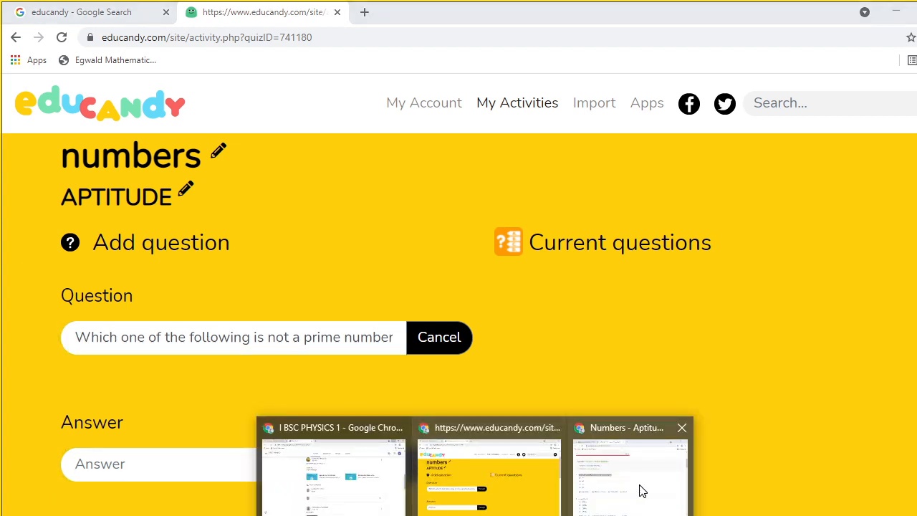
left_click(638, 491)
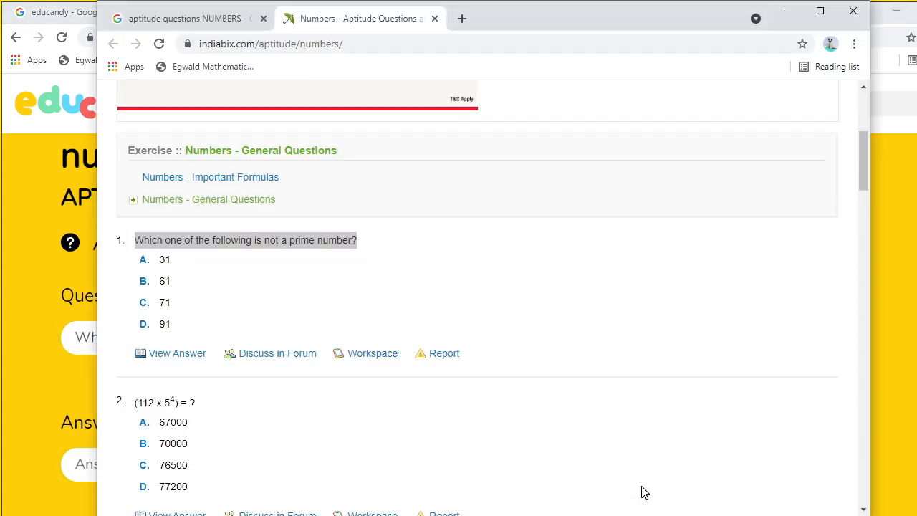
left_click(164, 360)
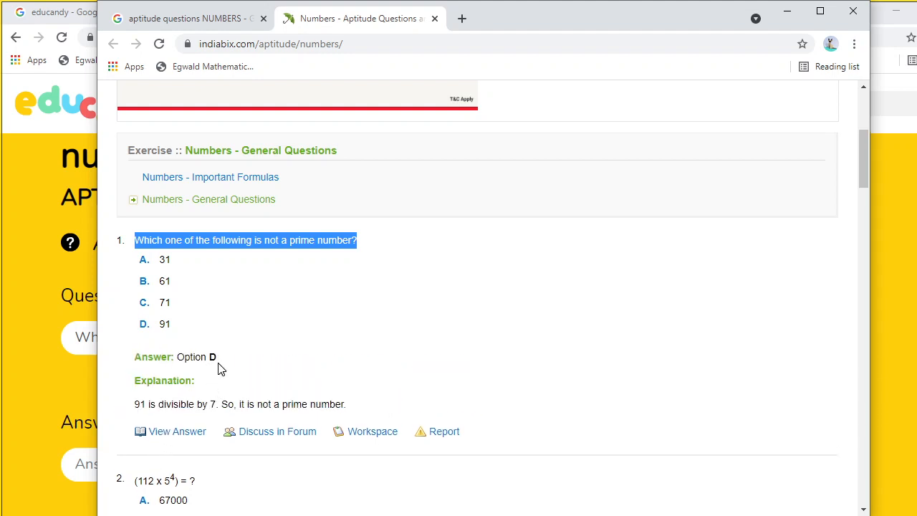
- Switch back to the Educandy window and enter 91 as the answer to the prime number question
left_click(475, 515)
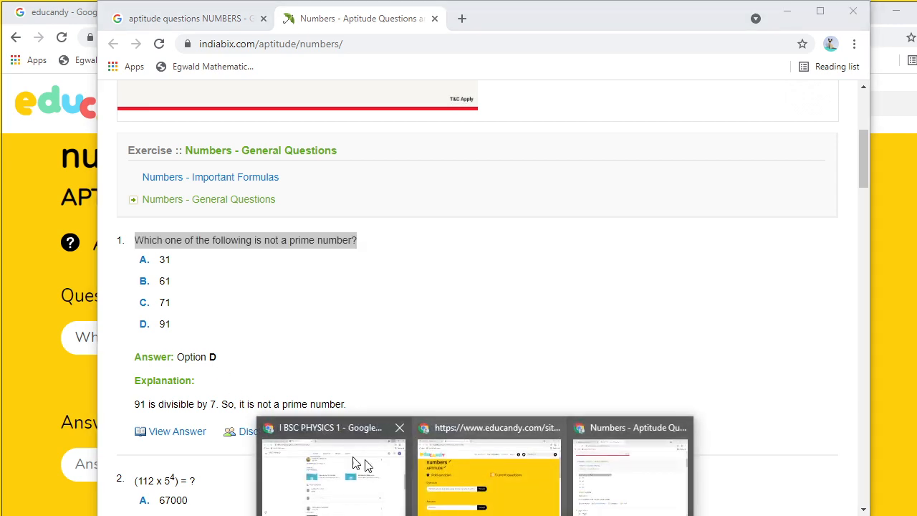
left_click(527, 493)
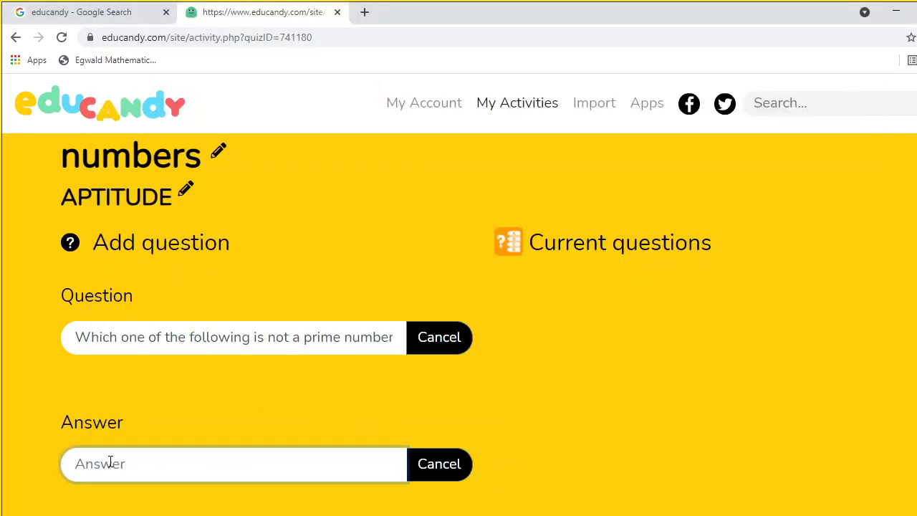
type("91")
- Enter 31, 41 and 33 as Alternatives 1, 2 and 3 of the prime number question
scroll(459, 324, "down", 2)
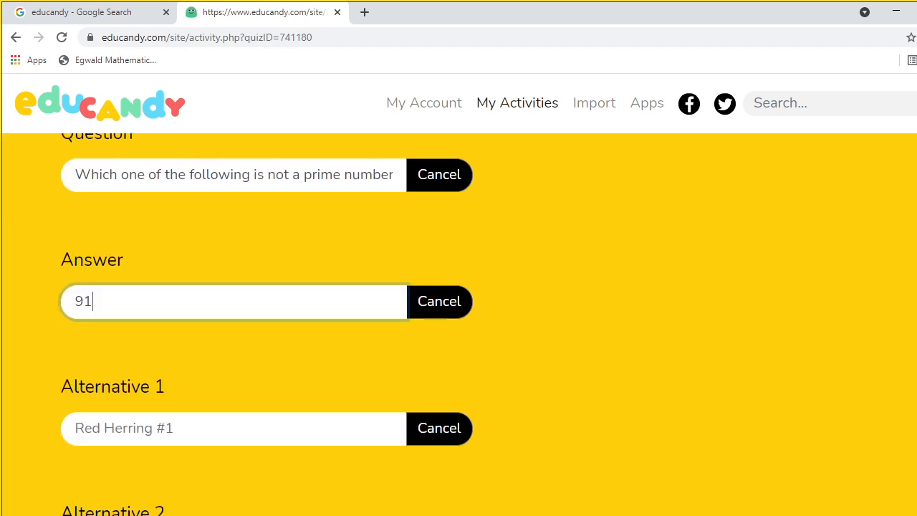
left_click(72, 419)
type("31")
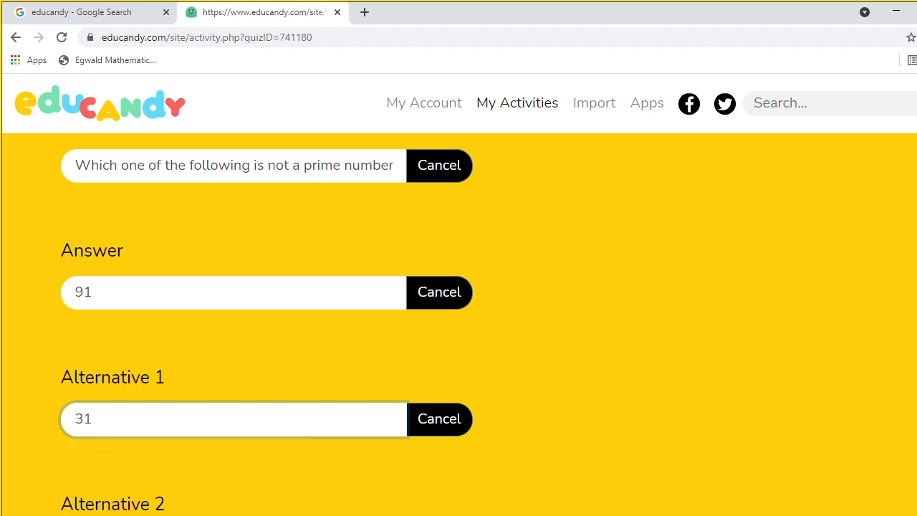
key("Tab")
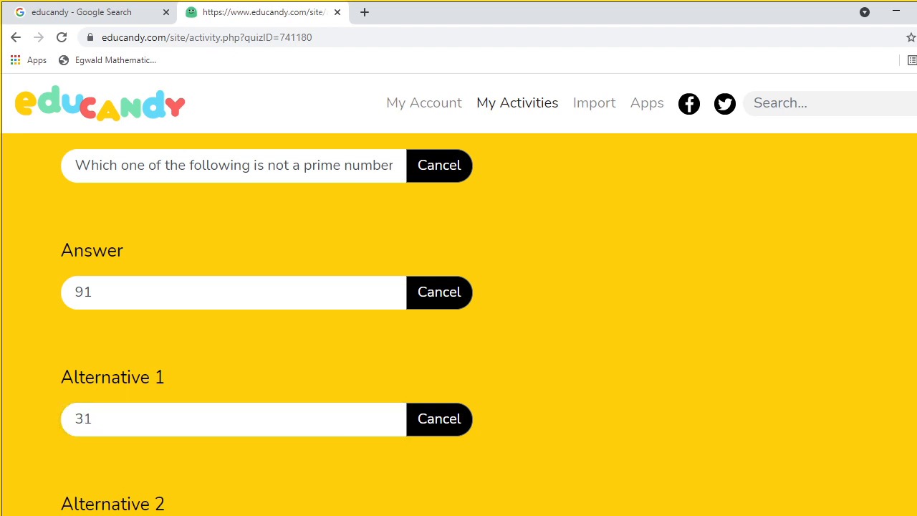
scroll(96, 362, "down", 2)
left_click(98, 445)
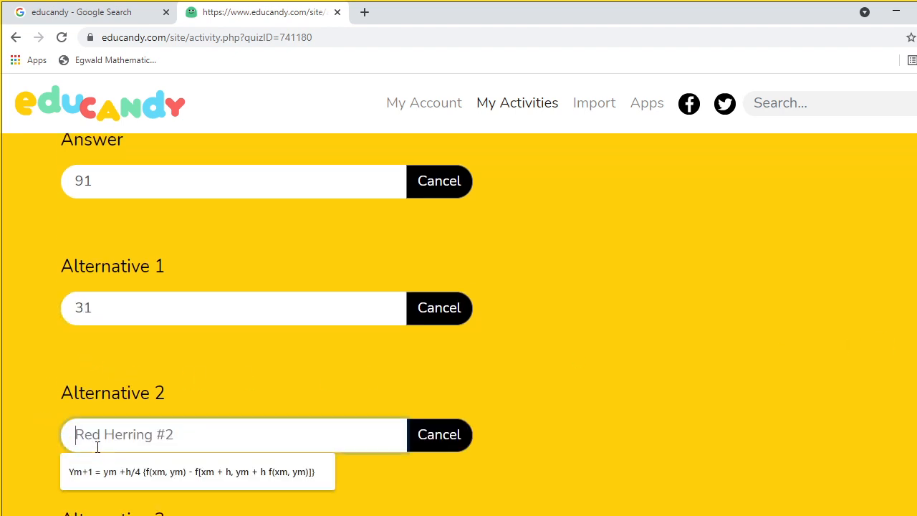
type("41")
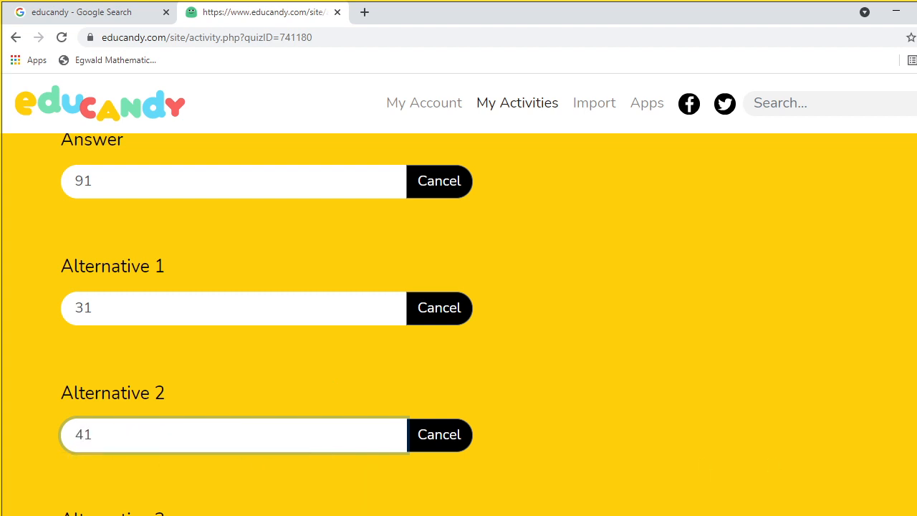
scroll(265, 313, "down", 2)
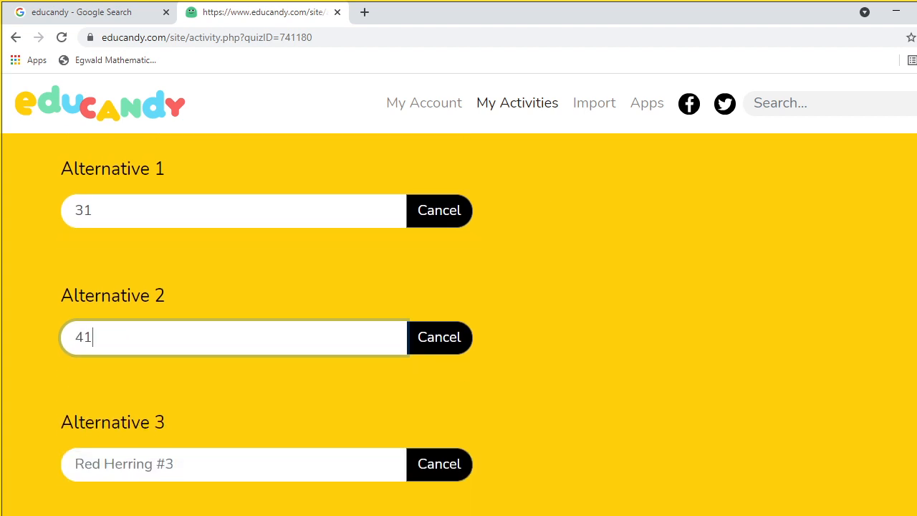
left_click(103, 462)
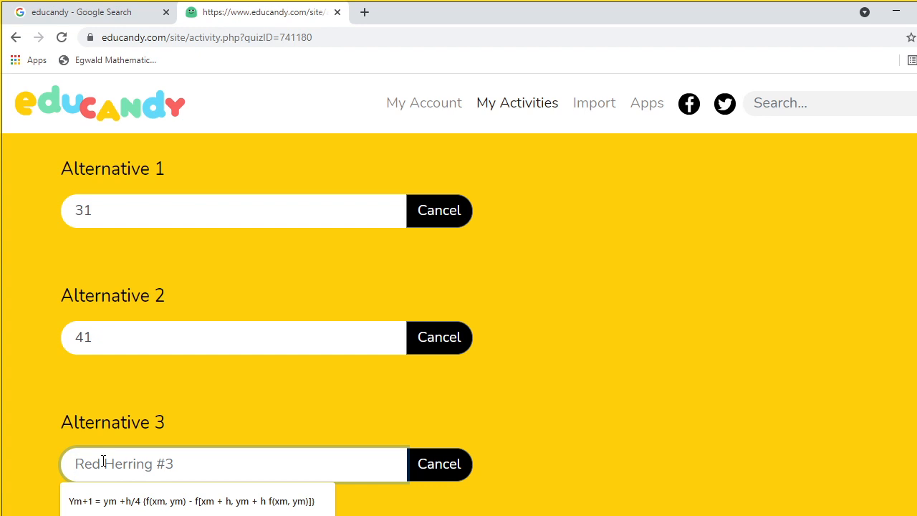
type("33")
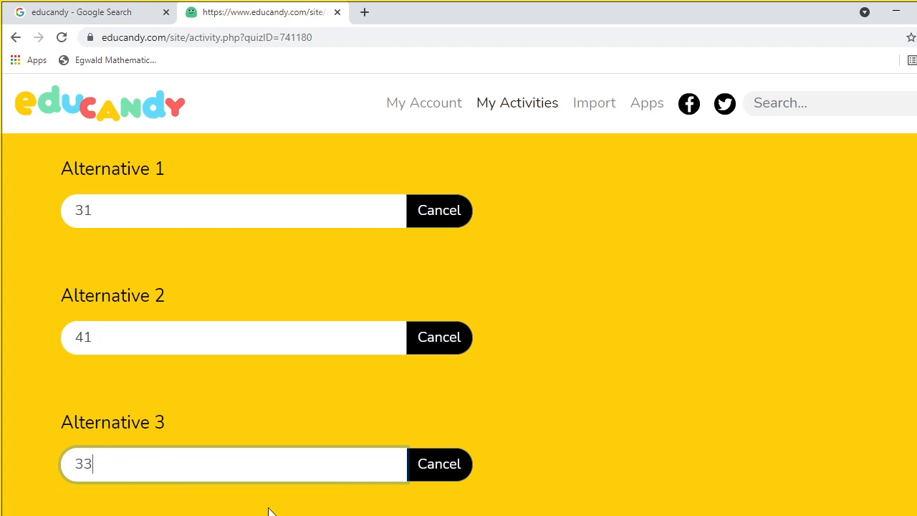
- Check the filled-in fields and add the prime number question to the numbers quiz
scroll(265, 322, "down", 2)
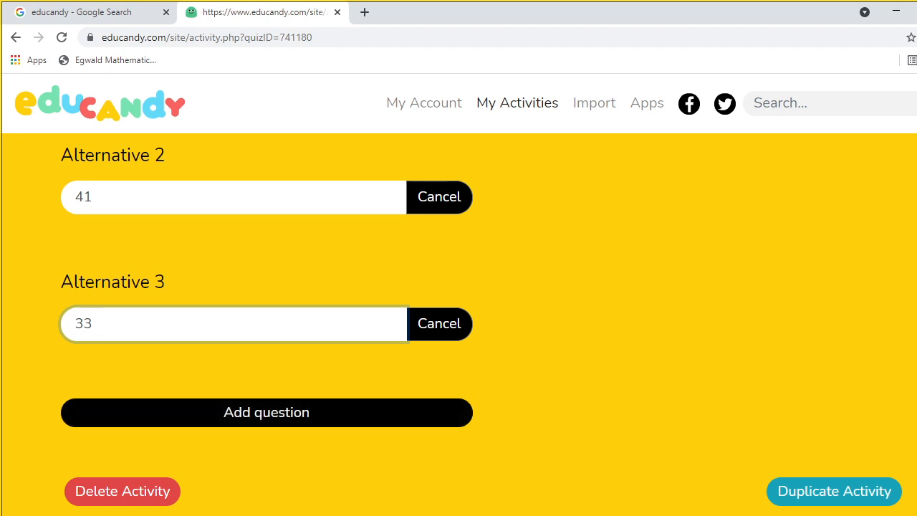
scroll(458, 323, "up", 5)
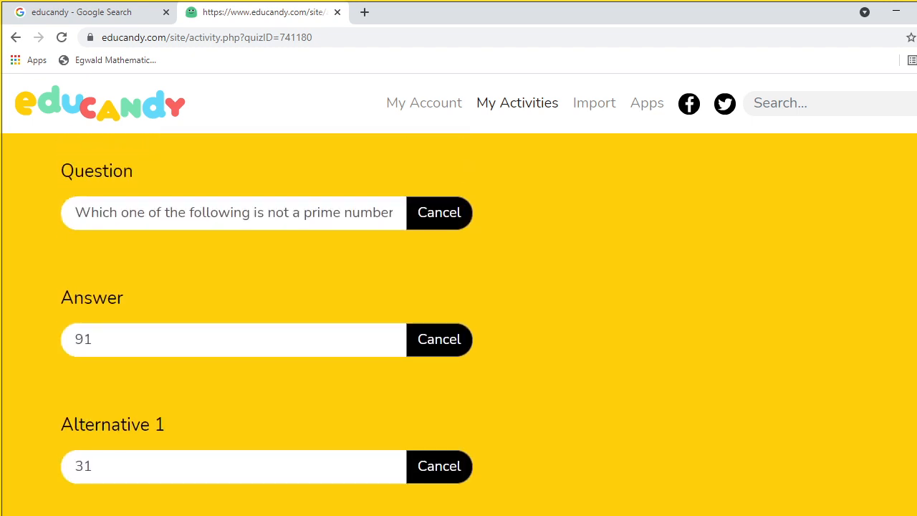
scroll(459, 323, "down", 5)
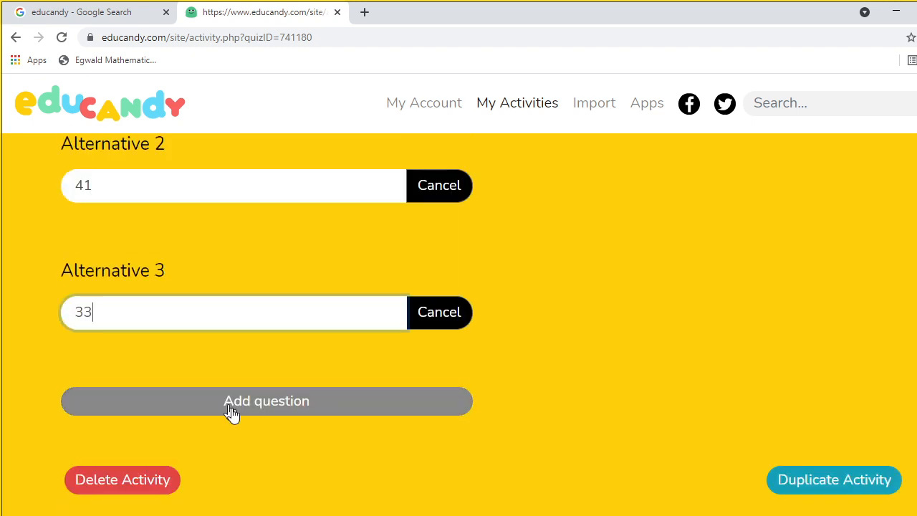
left_click(233, 408)
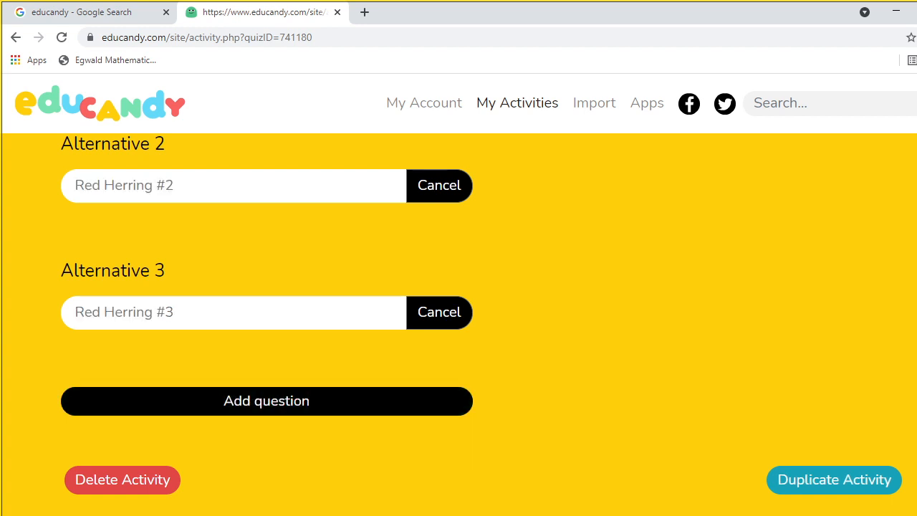
- Choose text as the format of the next quiz question and open its Question field
scroll(267, 322, "up", 5)
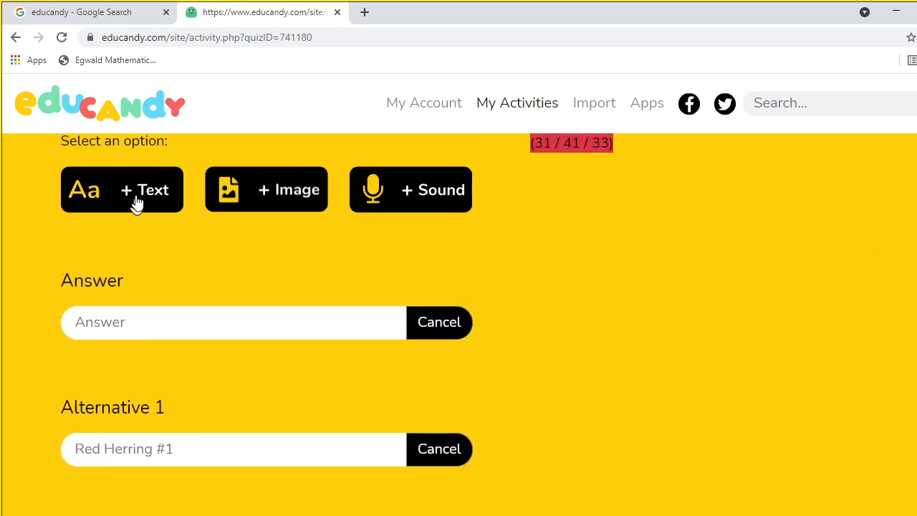
left_click(128, 195)
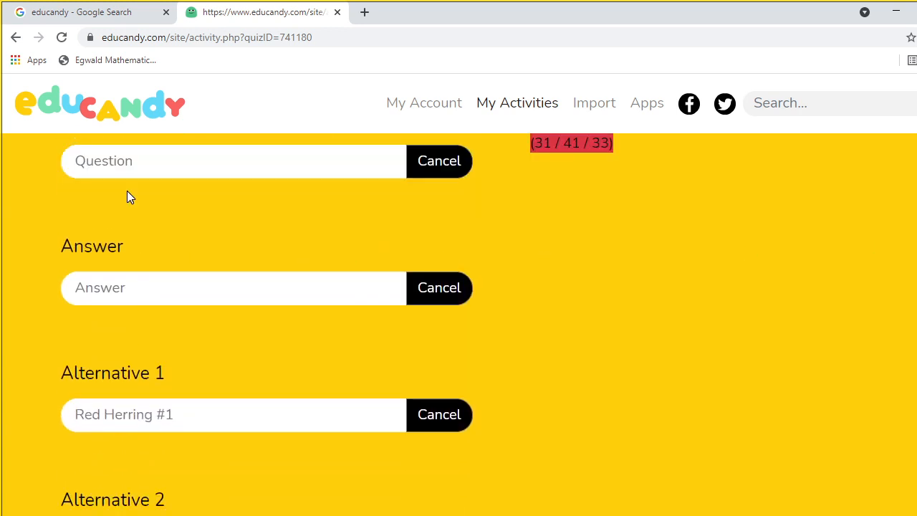
left_click(137, 157)
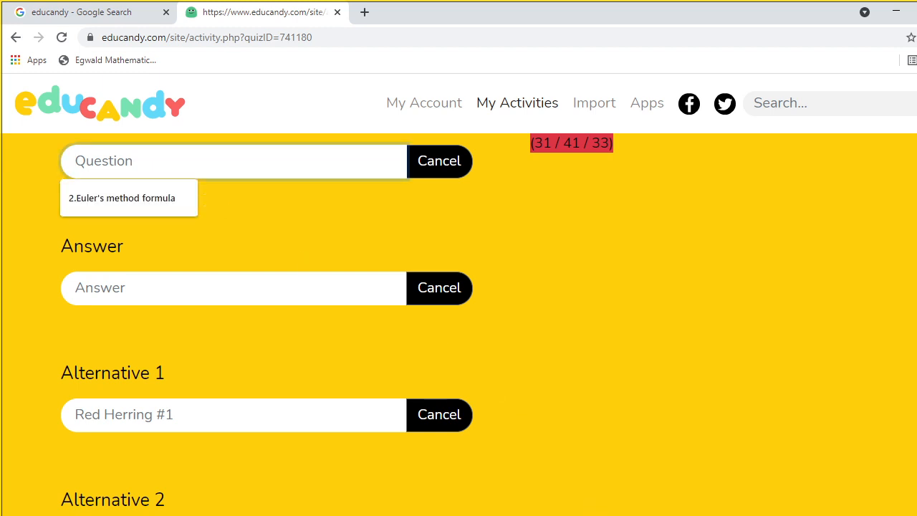
- Switch to the IndiaBIX window and copy the text of question 2, the 112 x 5^4 calculation
mouse_move(473, 515)
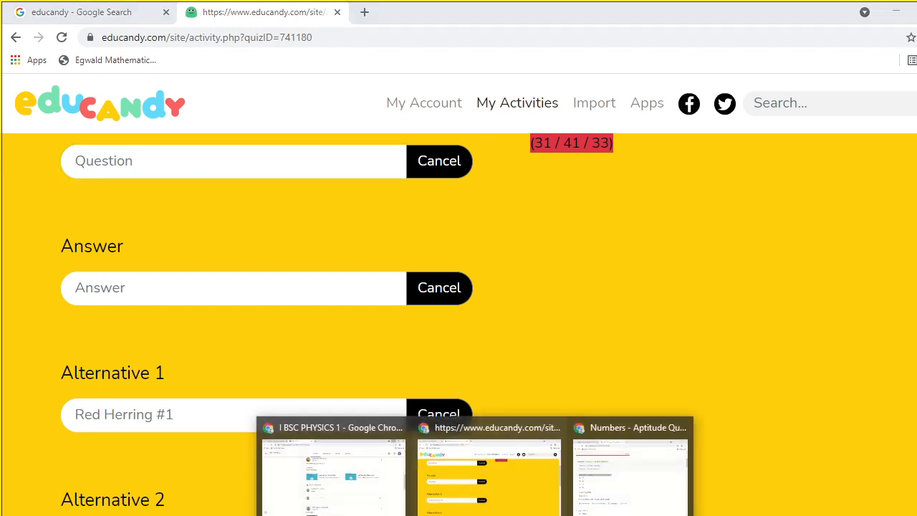
left_click(601, 494)
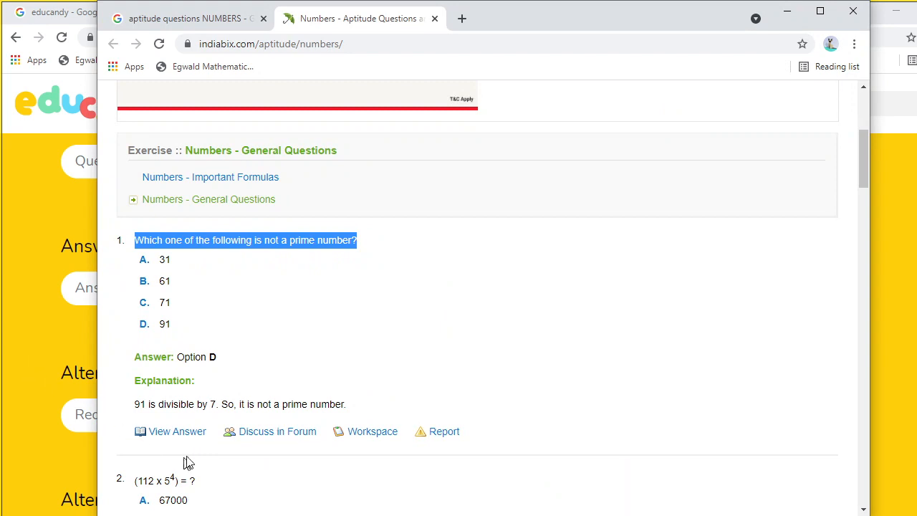
key("alt+Tab")
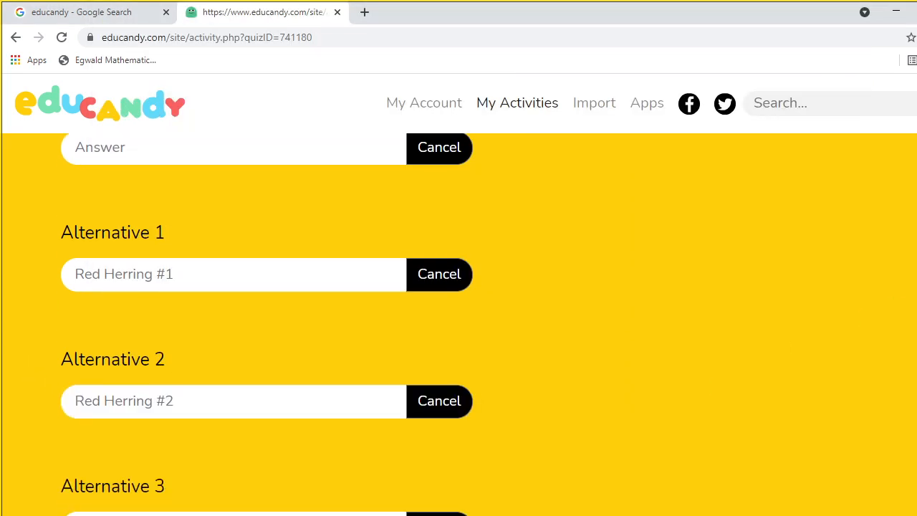
mouse_move(472, 515)
left_click(609, 479)
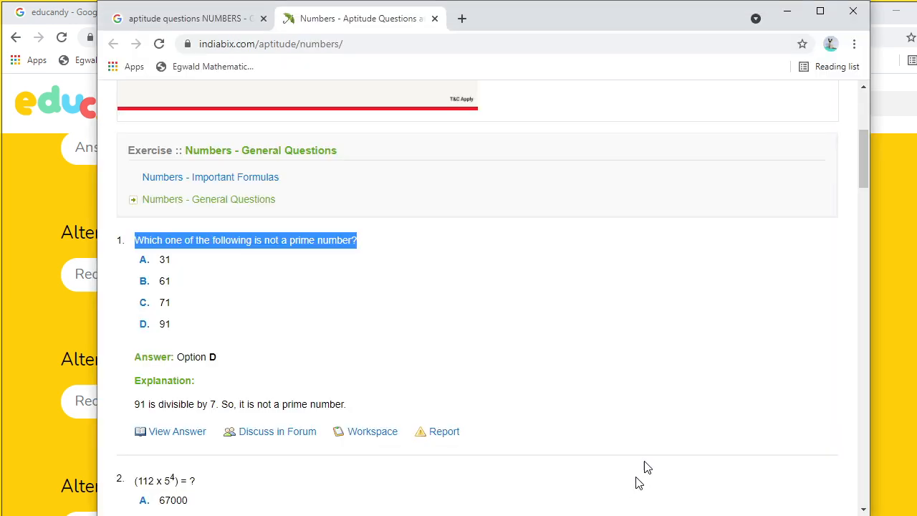
left_click_drag(865, 159, 864, 180)
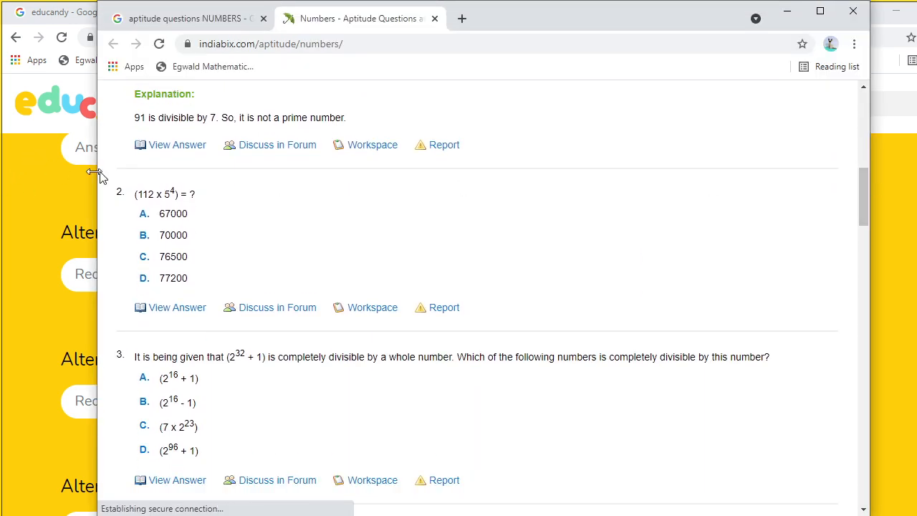
left_click_drag(134, 193, 195, 200)
right_click(177, 197)
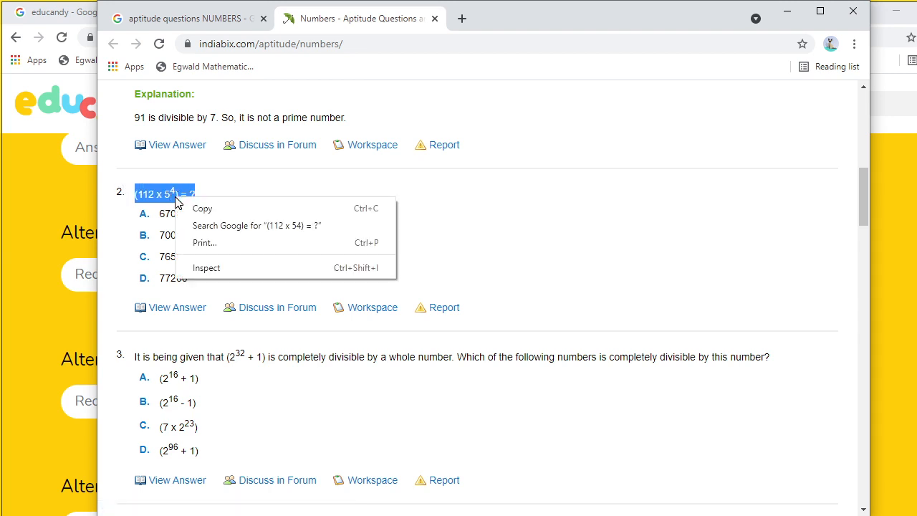
left_click(226, 206)
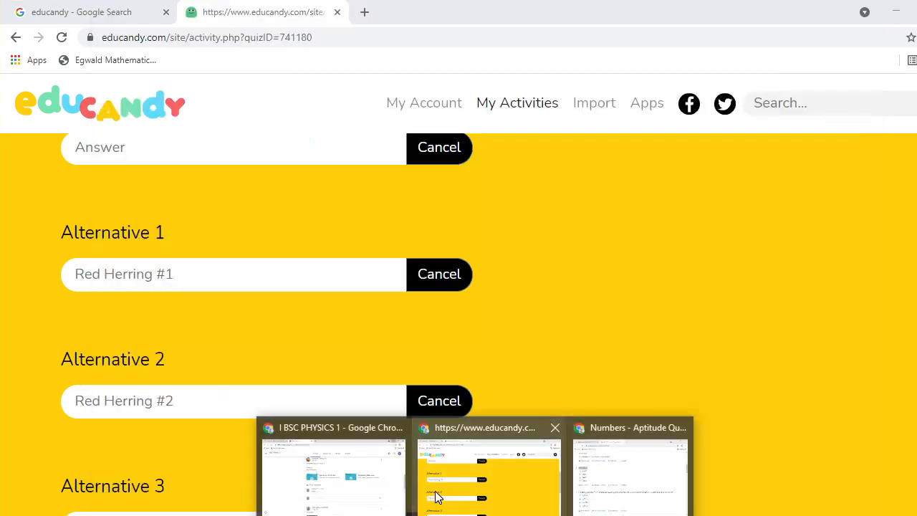
- Return to the Educandy window and paste the copied "(112 x 54) = ?" as the question
left_click(435, 497)
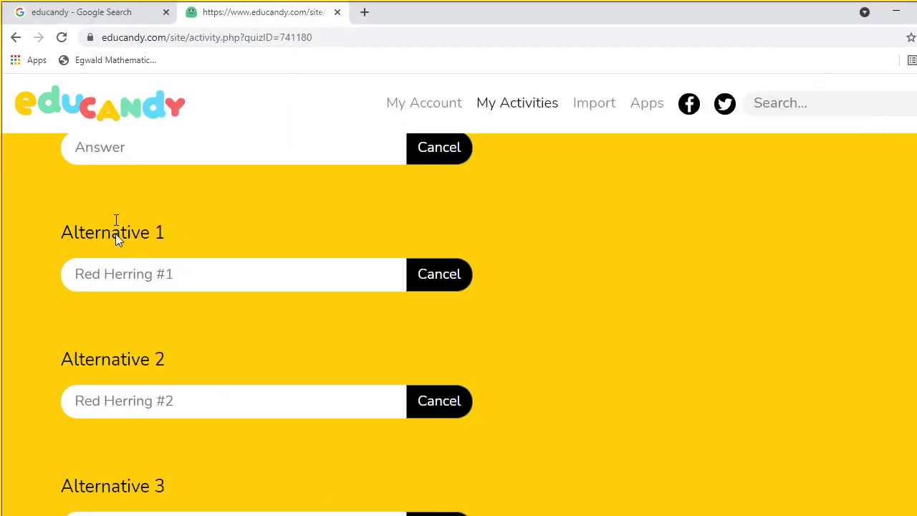
scroll(52, 246, "up", 2)
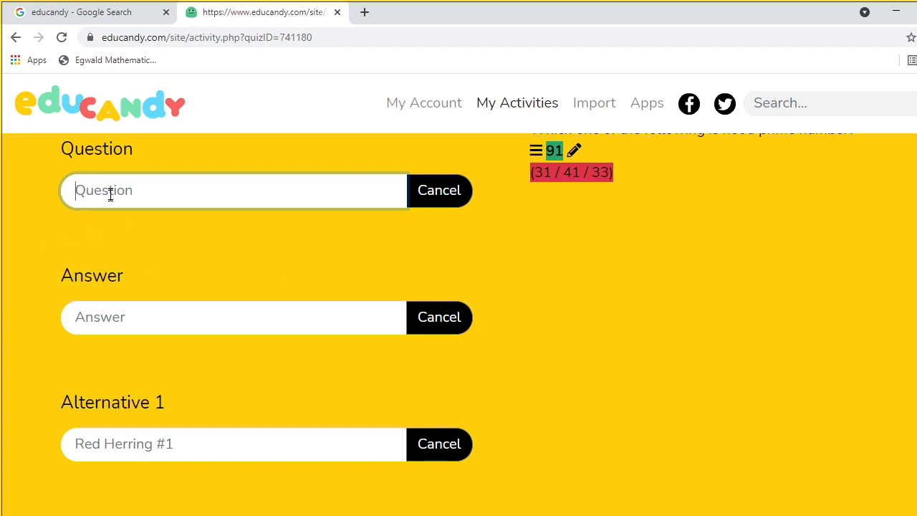
right_click(110, 194)
left_click(187, 300)
- Switch to IndiaBIX, reveal the answer to question 2 and copy the option value 70000
left_click(620, 486)
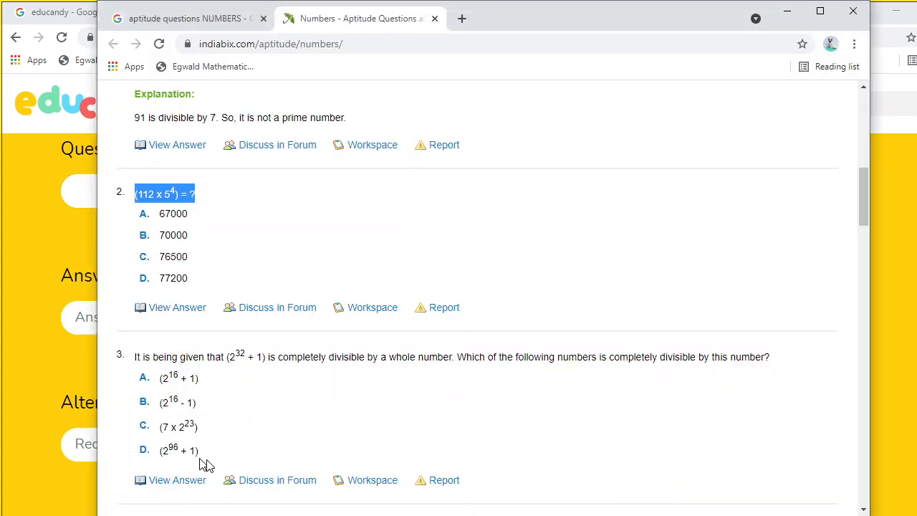
left_click(184, 309)
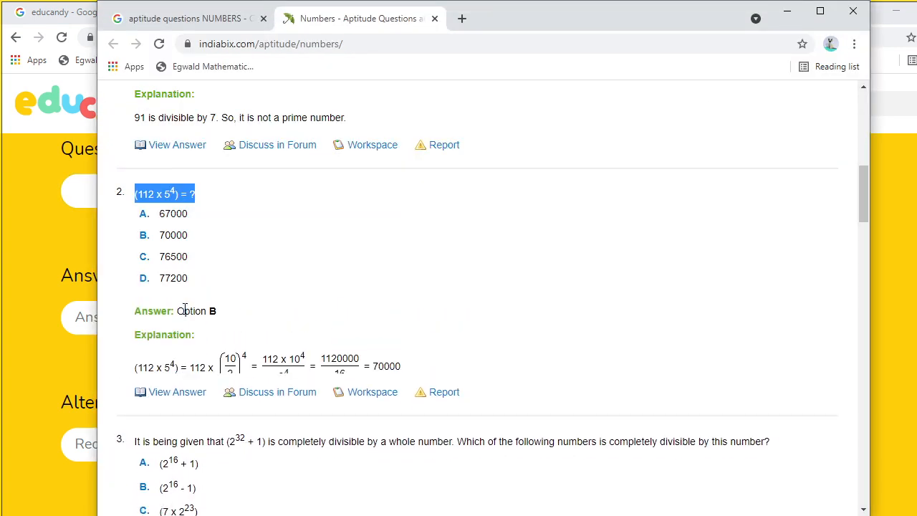
double_click(162, 235)
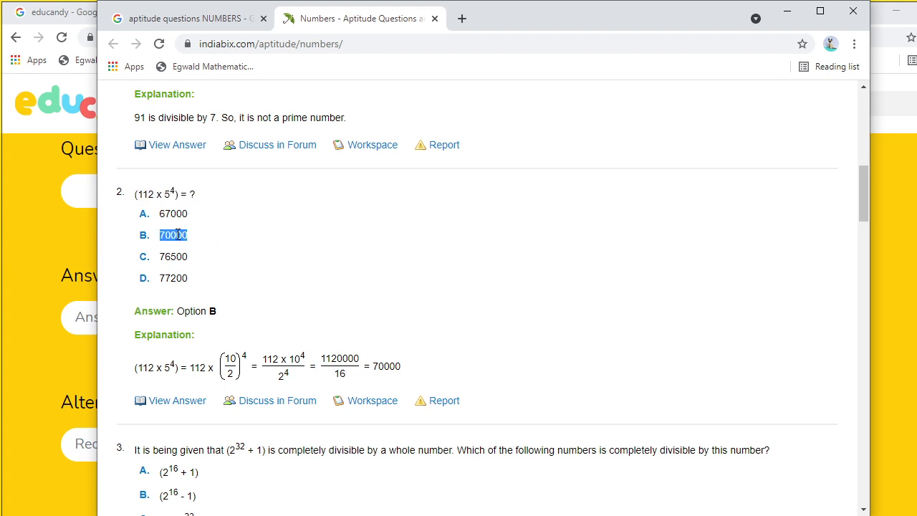
right_click(177, 235)
left_click(207, 248)
- Switch to Educandy and paste 70000 as the answer to the second question
left_click(502, 483)
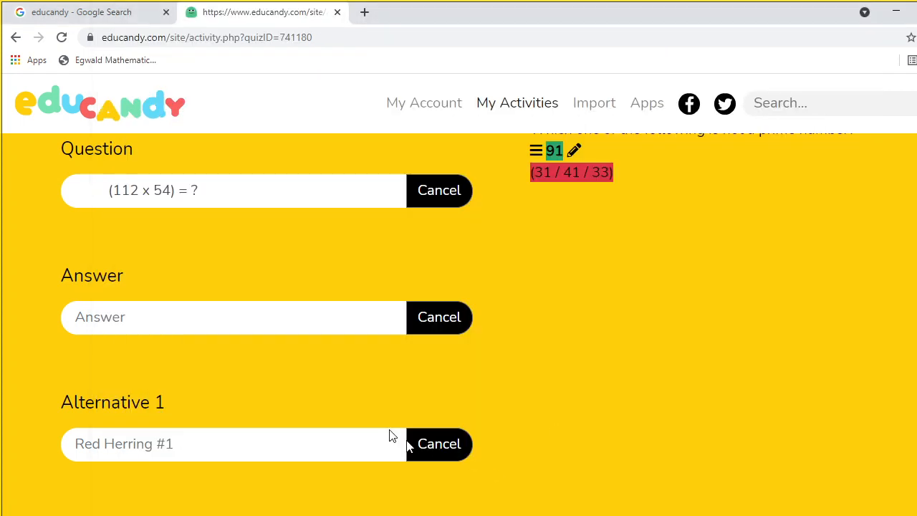
left_click(179, 301)
right_click(124, 315)
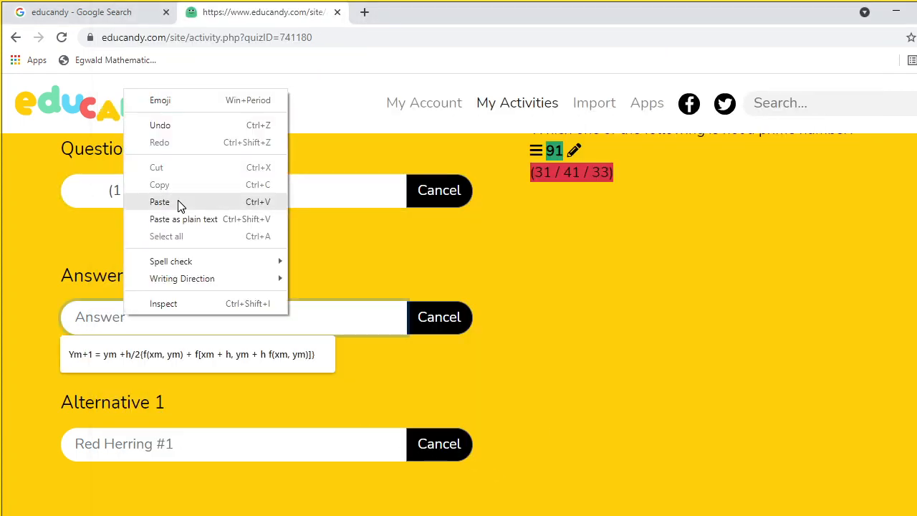
left_click(160, 202)
- Enter 67000, 63000 and 55000 as alternatives 1, 2 and 3, and add the question to the quiz
left_click(128, 447)
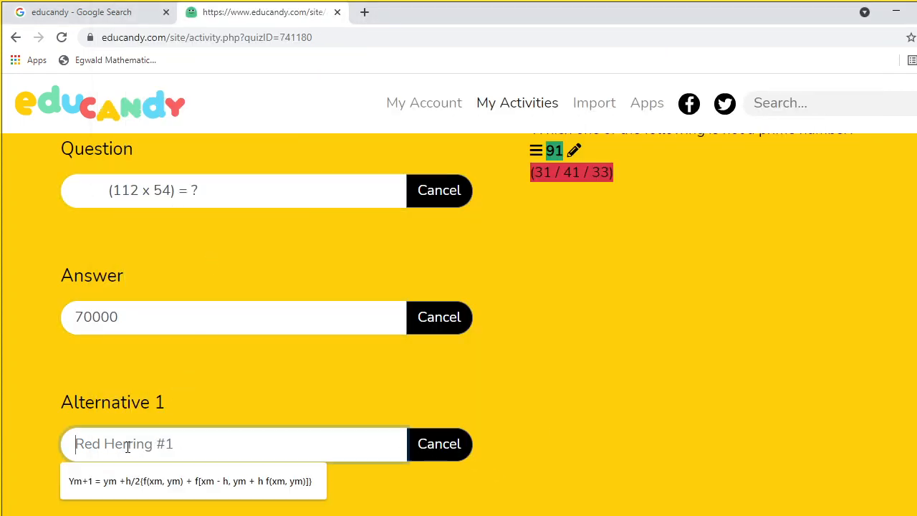
type("6")
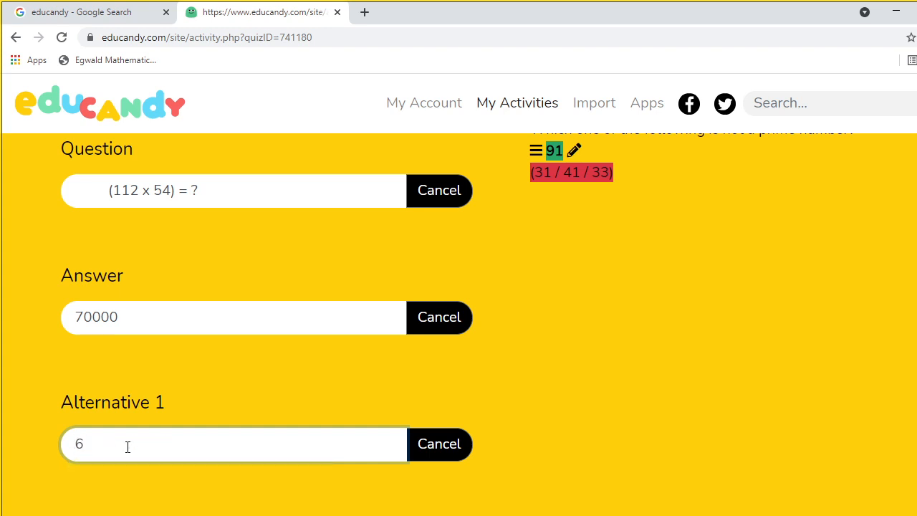
type("7000")
scroll(265, 315, "down", 3)
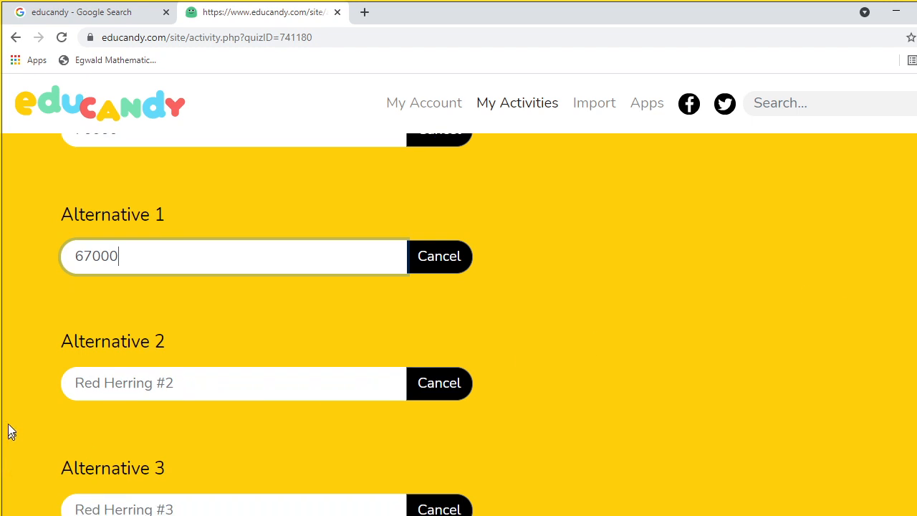
left_click(82, 387)
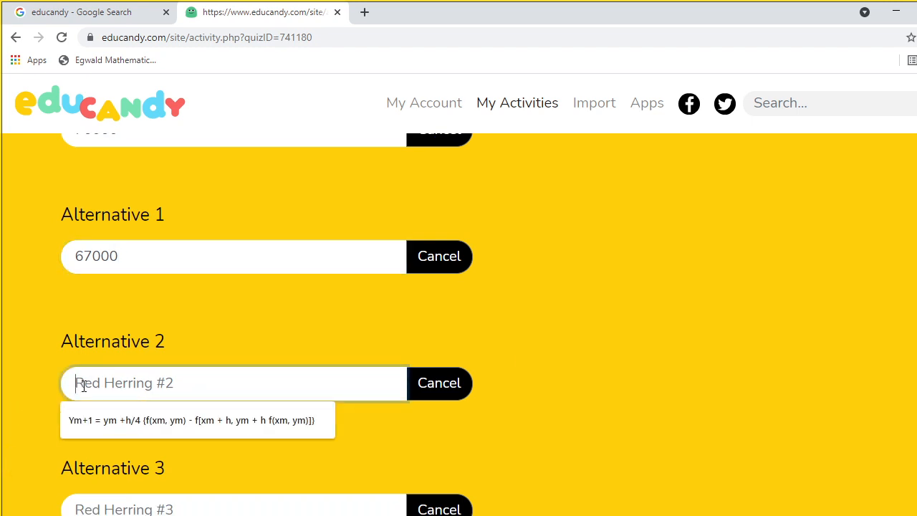
type("630")
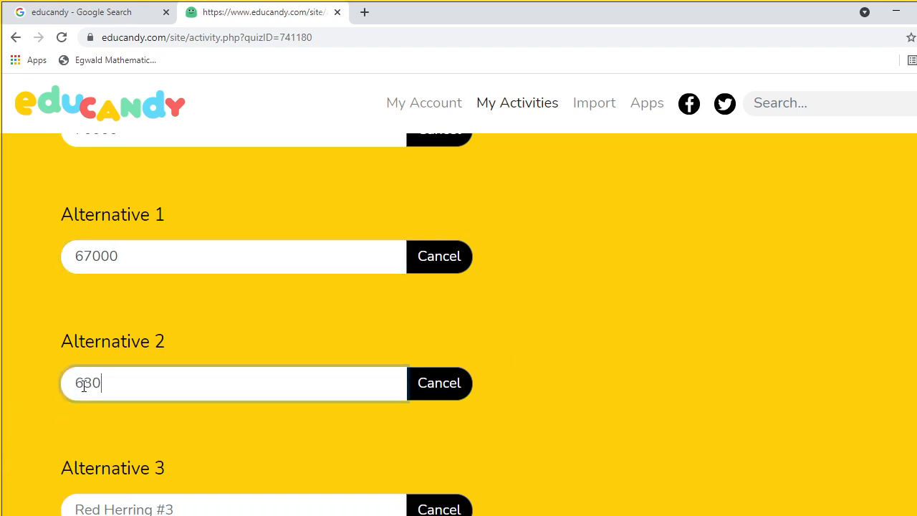
type("00")
left_click(132, 509)
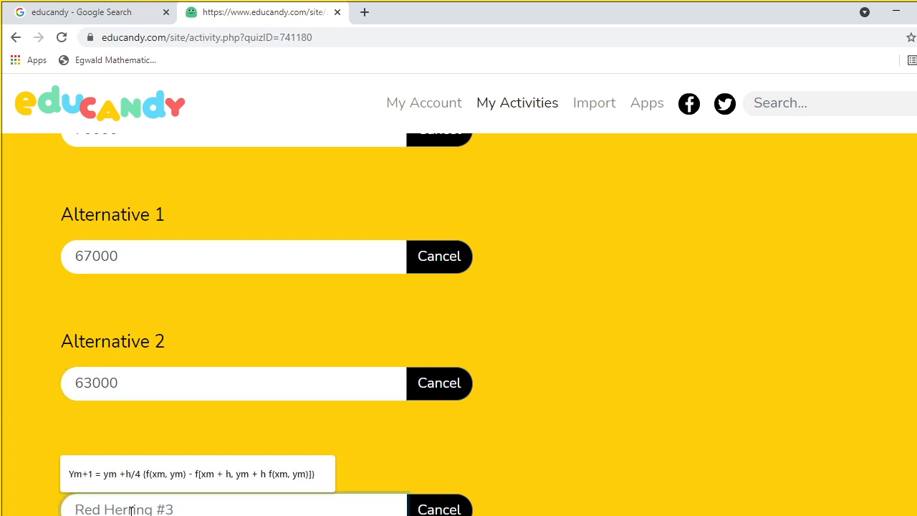
type("55")
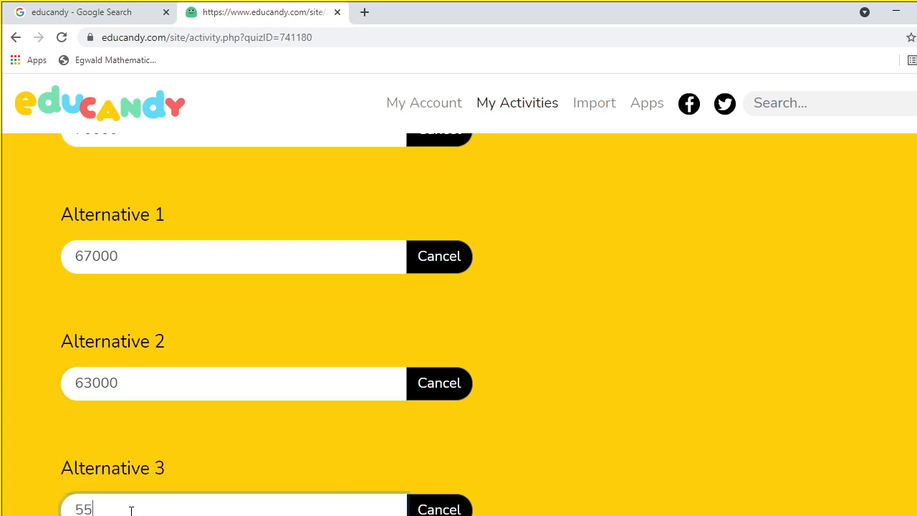
type("000")
scroll(446, 463, "down", 2)
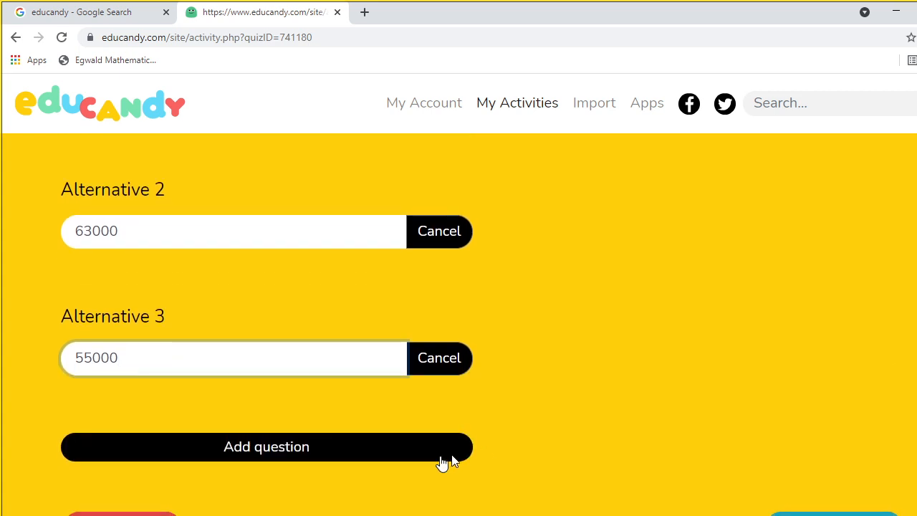
left_click(266, 447)
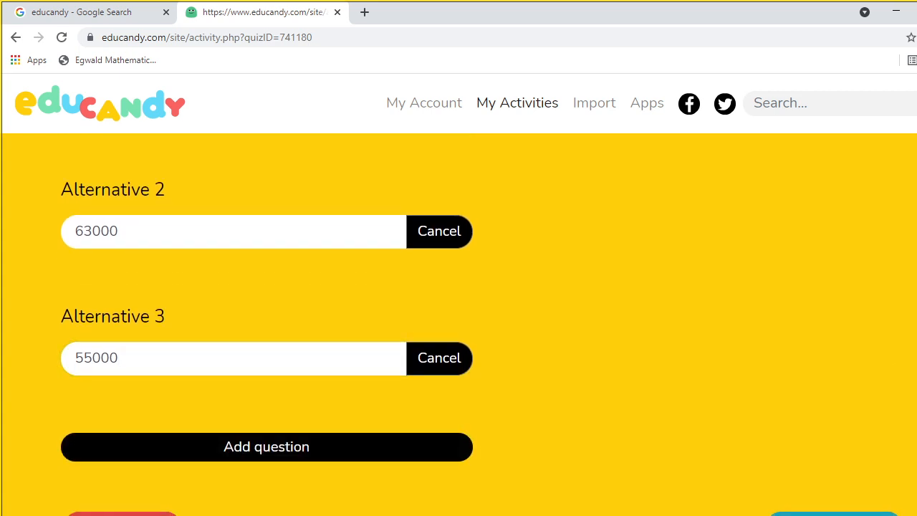
- Leave the numbers quiz for the My Activities page, choosing to save the changes to the current entry
scroll(458, 322, "down", 2)
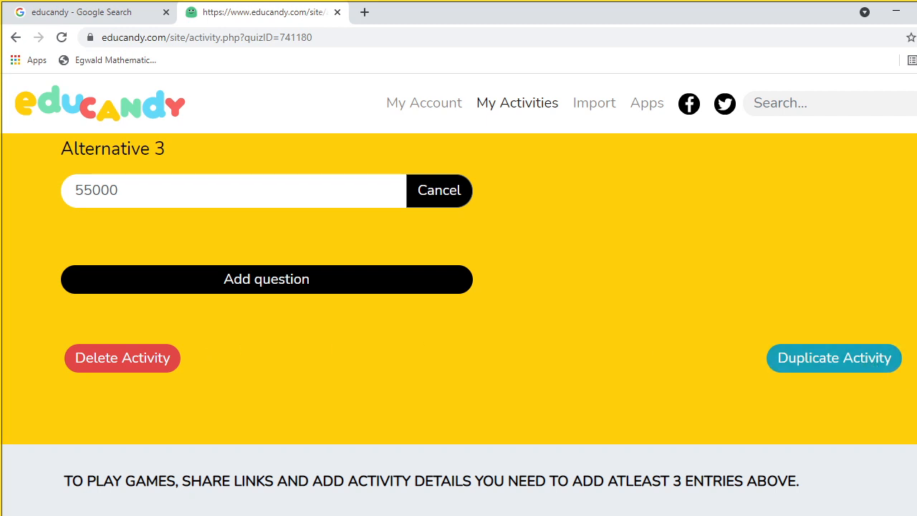
scroll(458, 323, "up", 3)
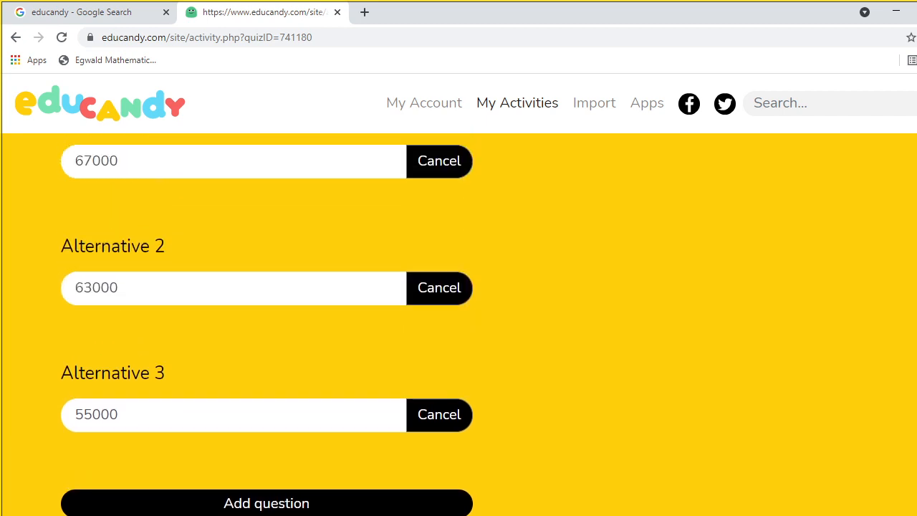
scroll(458, 323, "up", 5)
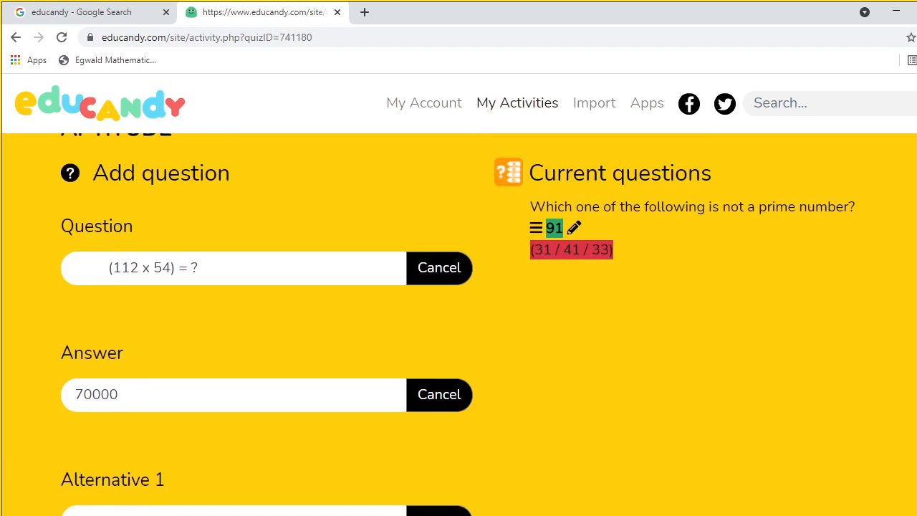
scroll(458, 323, "up", 3)
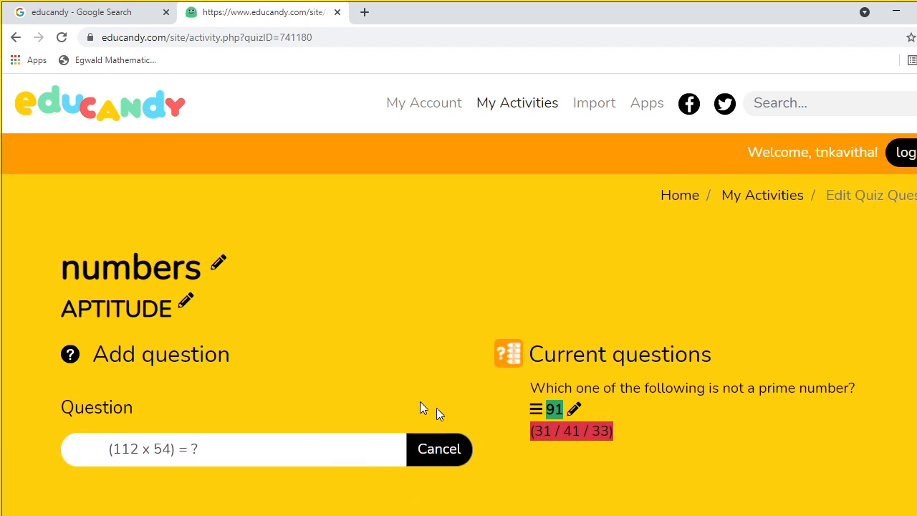
left_click(768, 196)
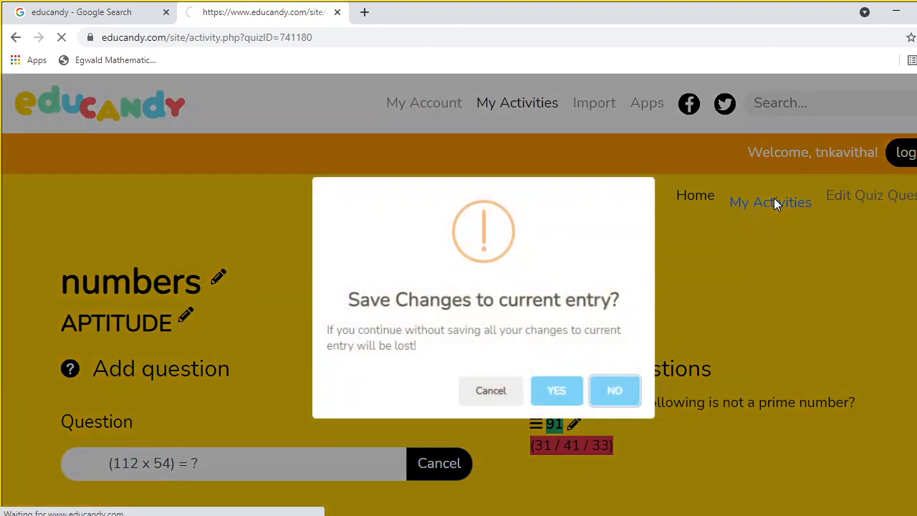
left_click(556, 390)
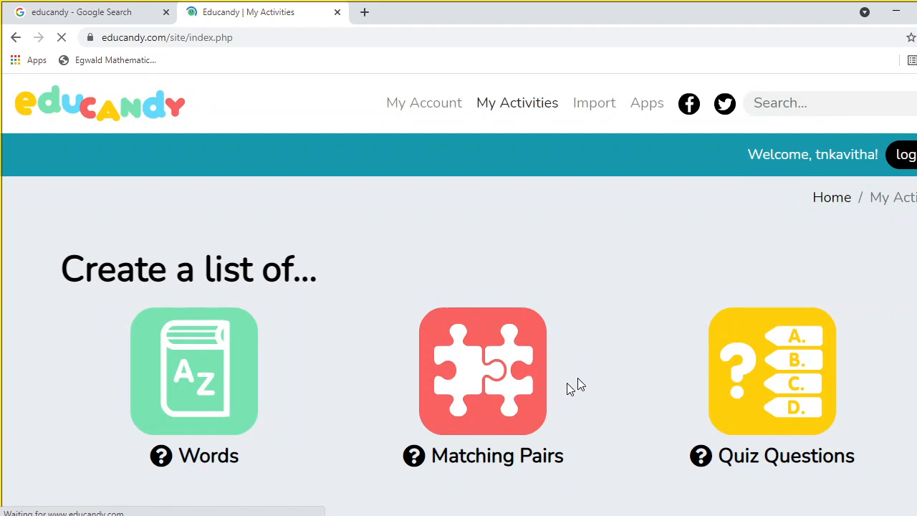
- Start the Multiple Choice game of the numbers activity with the topic APTITUDE
scroll(458, 322, "down", 10)
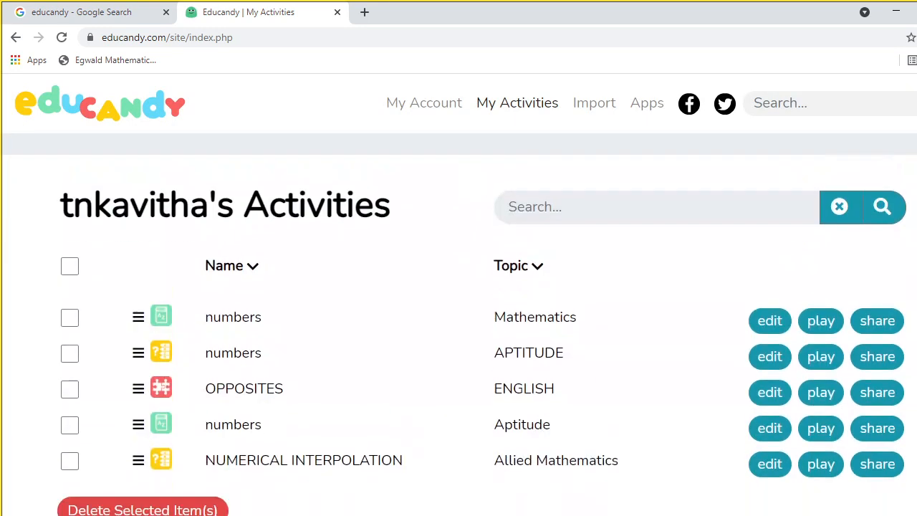
scroll(458, 301, "up", 2)
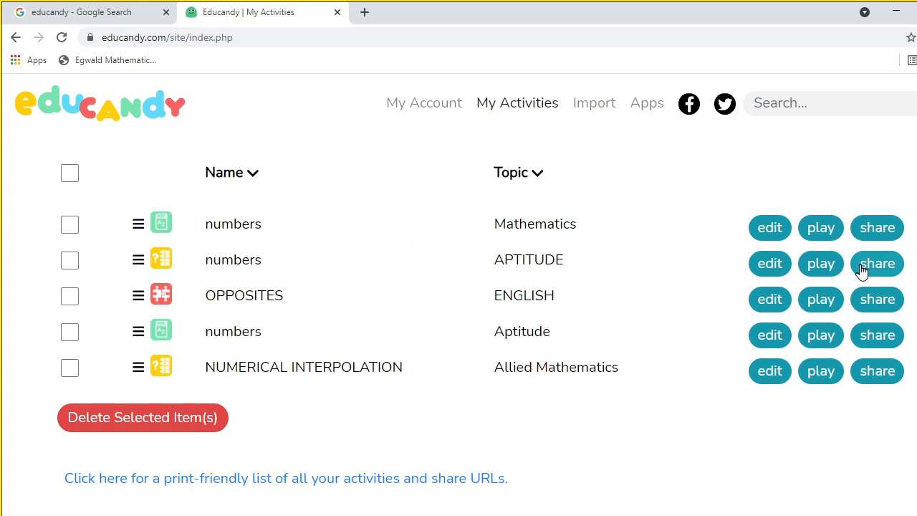
left_click(821, 265)
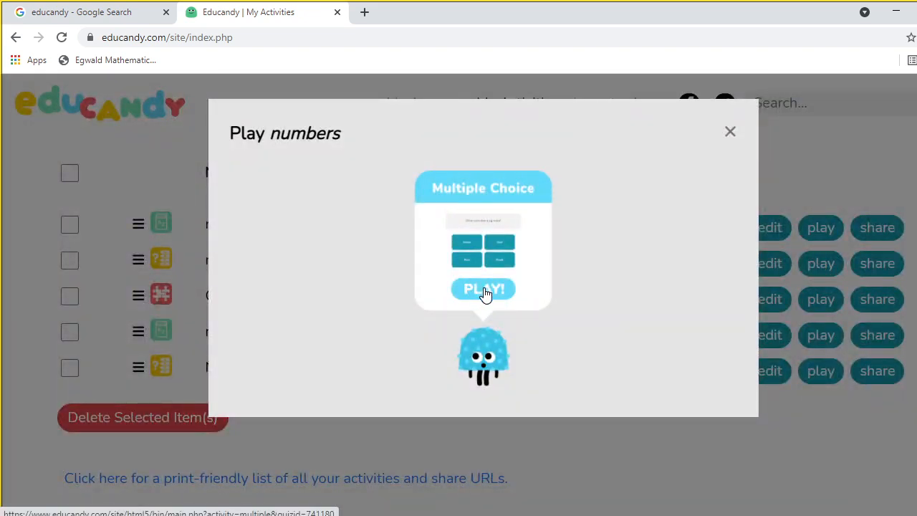
left_click(485, 290)
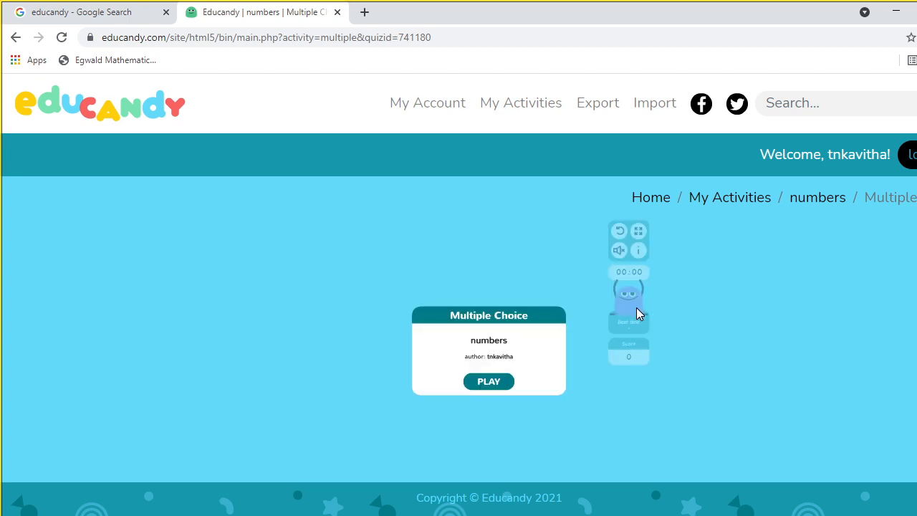
left_click(493, 383)
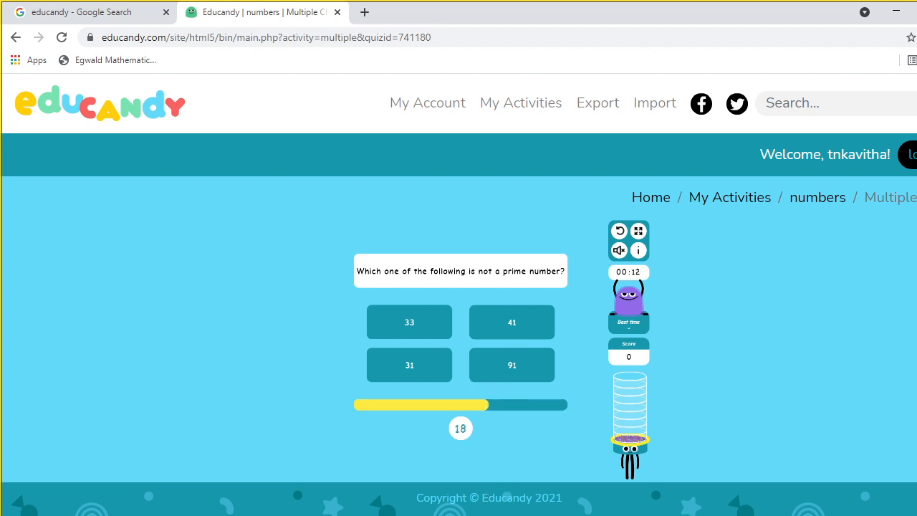
- Switch to the IndiaBIX window and review question 1 on prime numbers with its options and answer
left_click(475, 515)
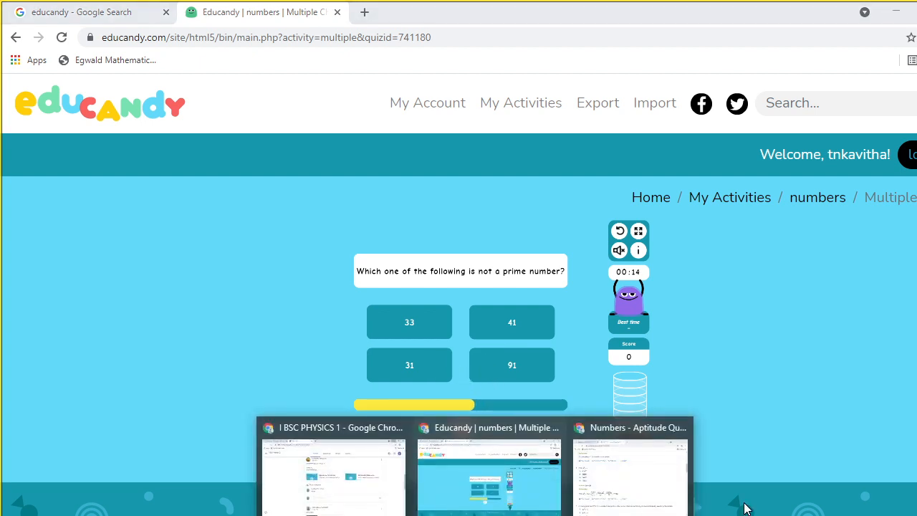
left_click(650, 470)
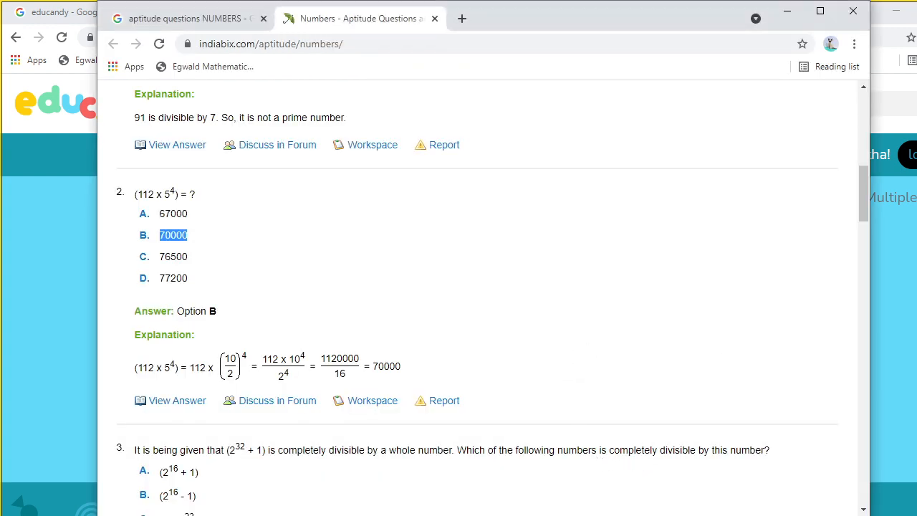
scroll(862, 200, "up", 2)
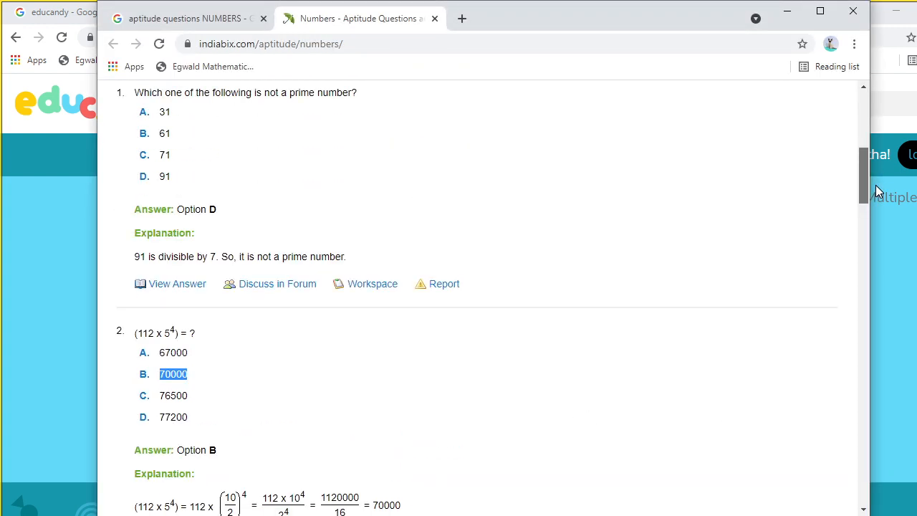
- Return to the Educandy game window and answer the prime number question with 91
left_click(475, 515)
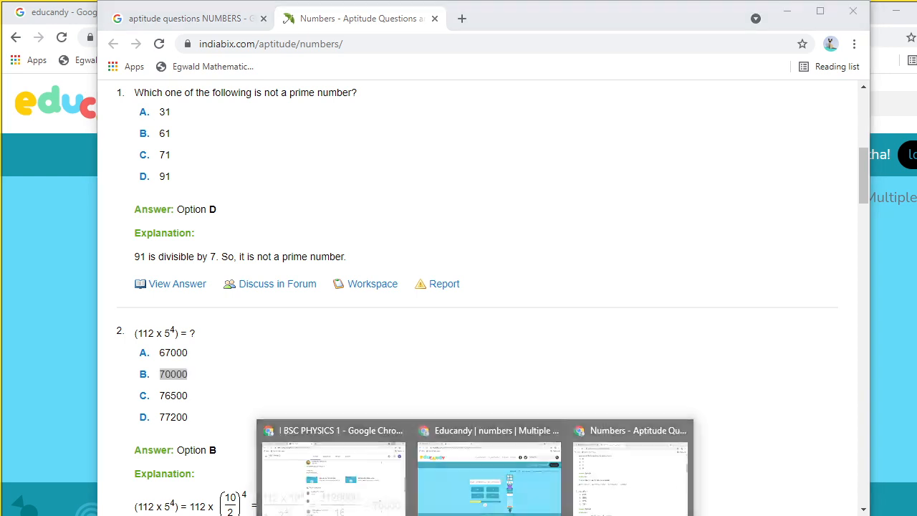
left_click(478, 461)
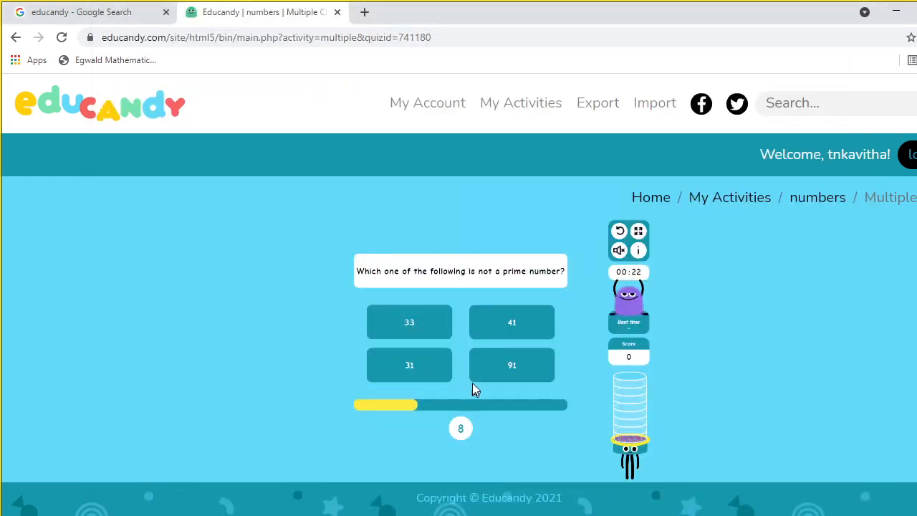
left_click(509, 367)
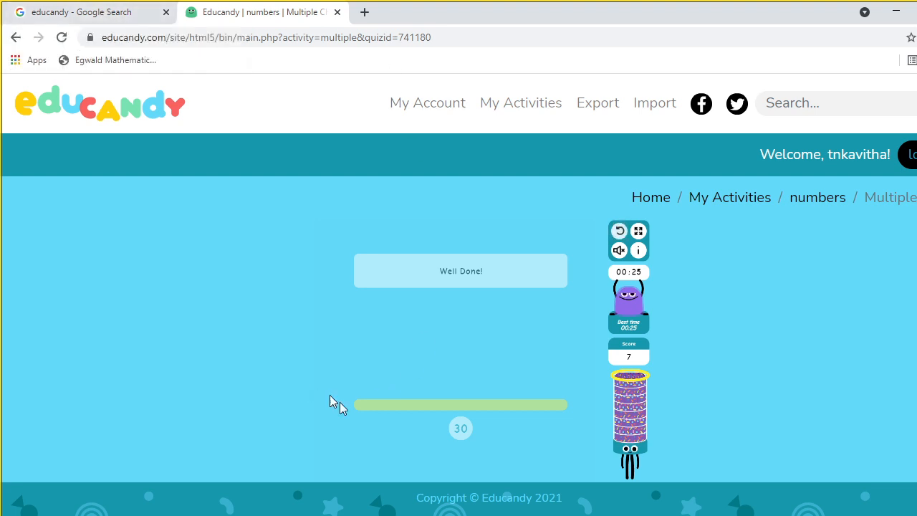
- Switch to the I BSC PHYSICS Google Classroom window and open the second Educandy resource attached to the chapter 4 post
left_click(476, 515)
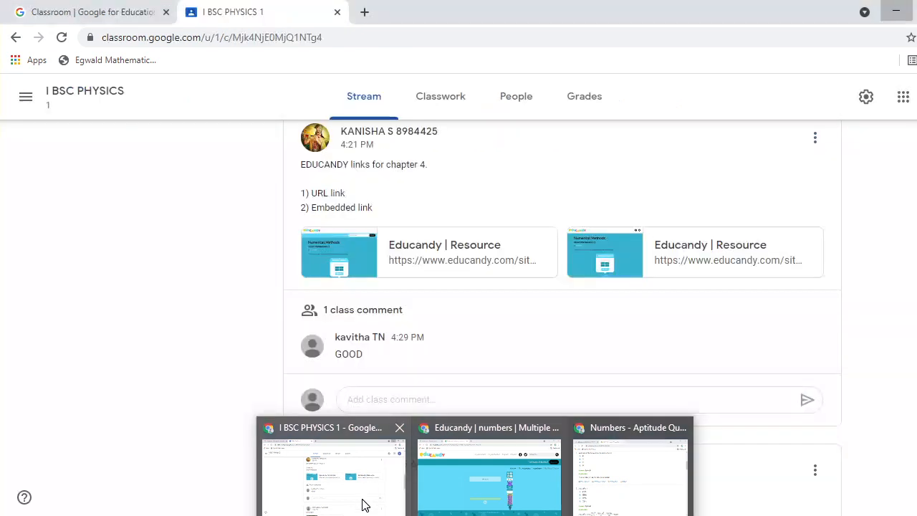
left_click(364, 497)
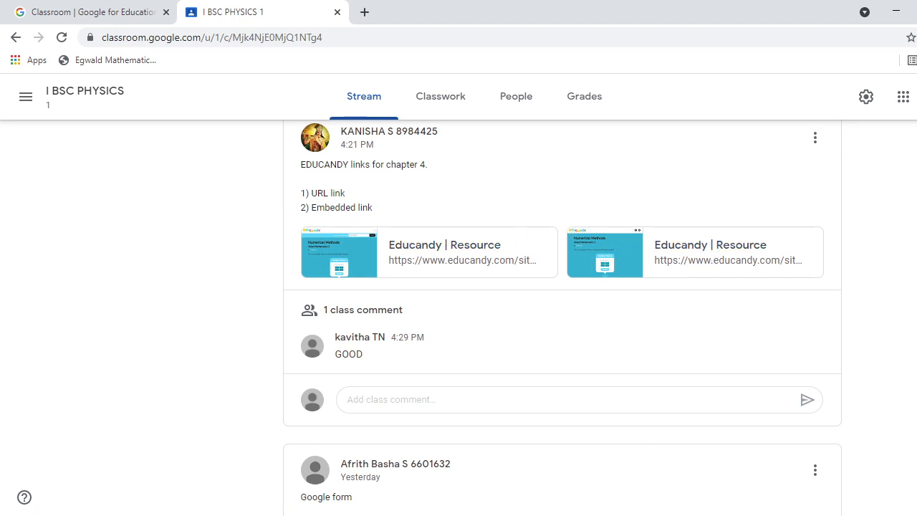
left_click(706, 255)
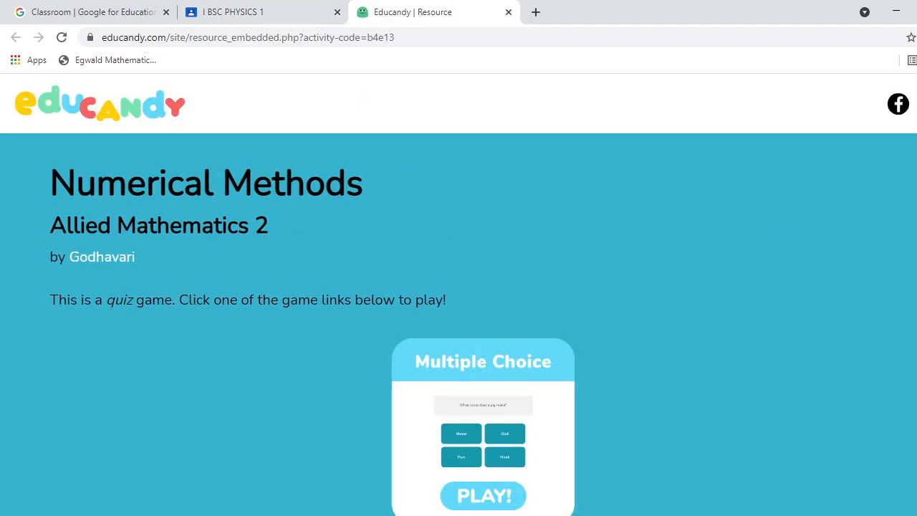
- Start playing the Multiple Choice game of the Numerical Methods quiz
scroll(458, 322, "down", 2)
scroll(458, 323, "up", 1)
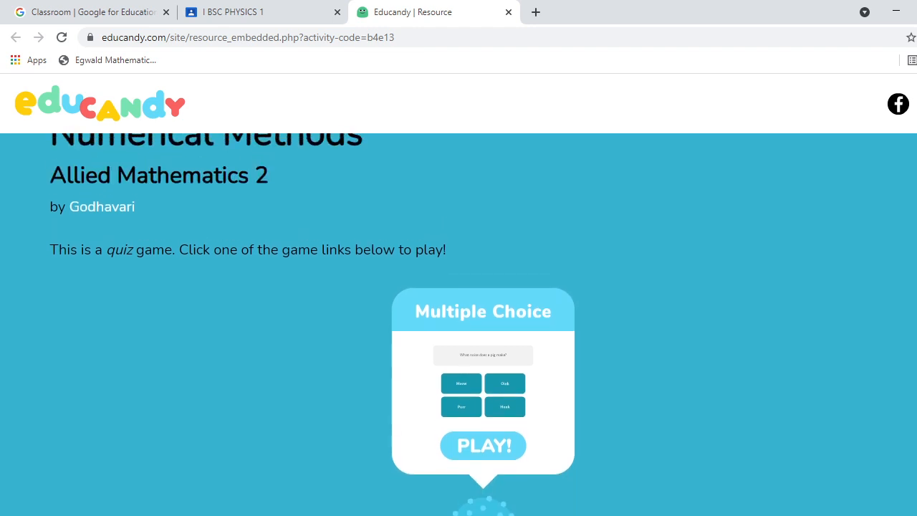
scroll(458, 323, "down", 2)
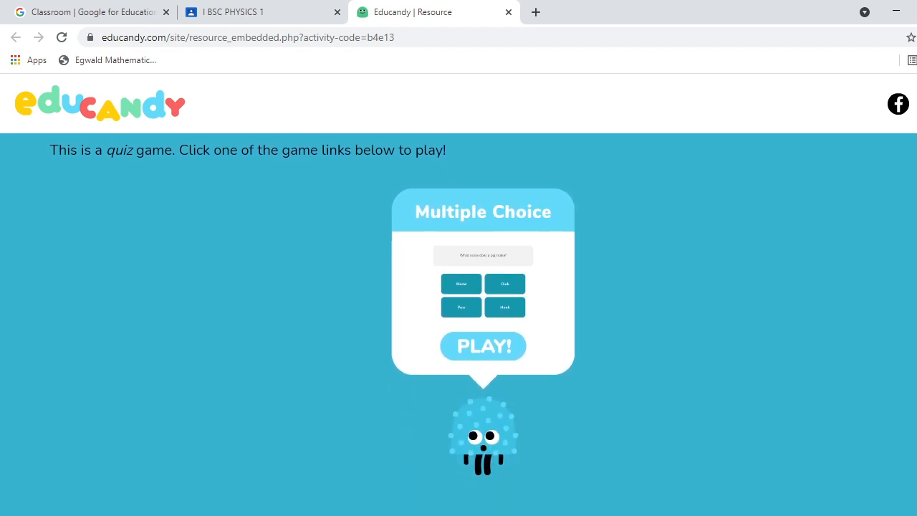
scroll(459, 323, "down", 1)
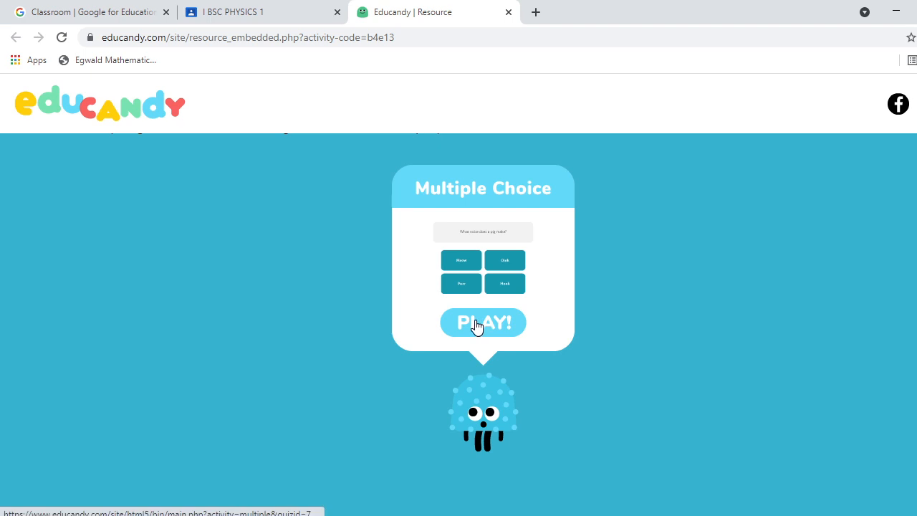
scroll(492, 208, "up", 3)
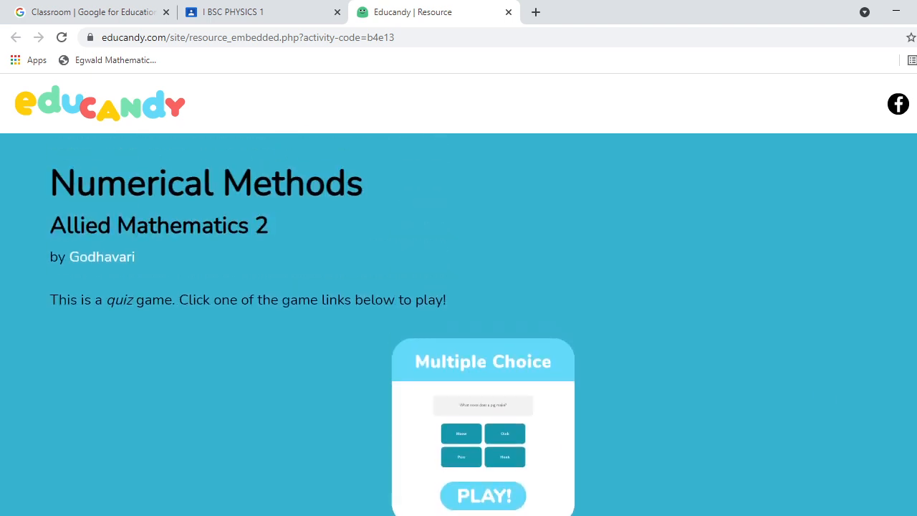
scroll(856, 336, "down", 3)
left_click(496, 335)
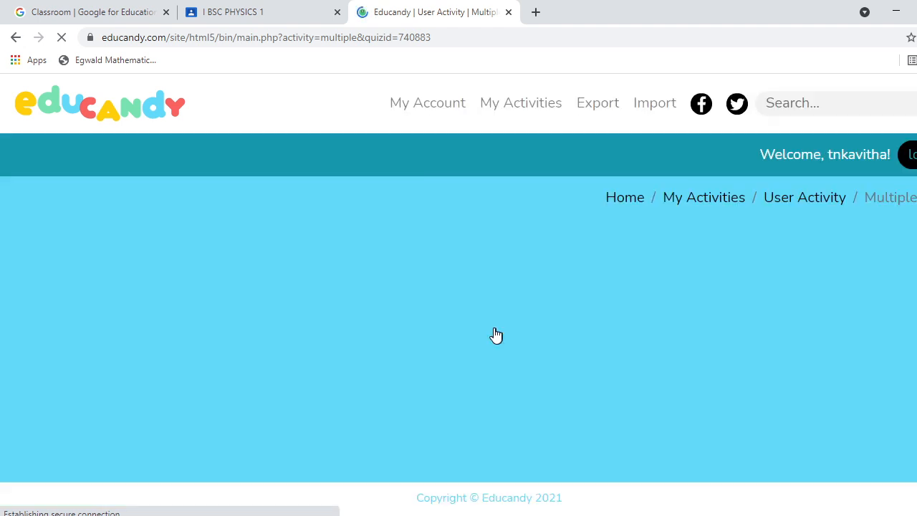
left_click(495, 380)
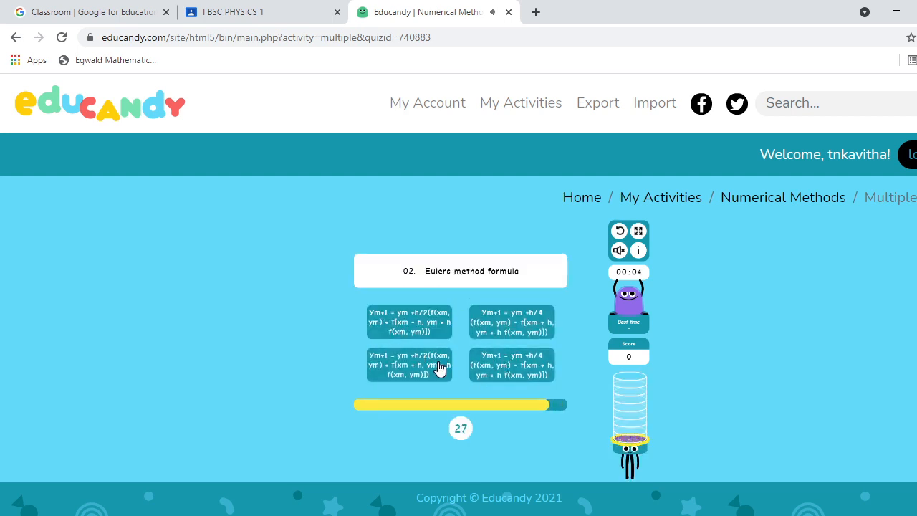
- Answer the Euler's method formula question, trying the options until Ym+1 = ym +h/2(f(xm, ym) + f[xm + h, ym + h f(xm, ym)]) is chosen
left_click(399, 326)
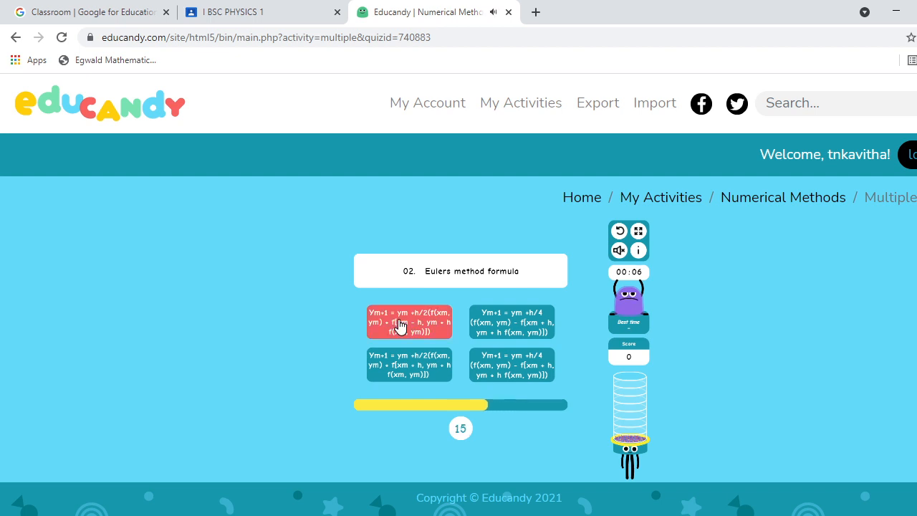
left_click(478, 334)
left_click(389, 368)
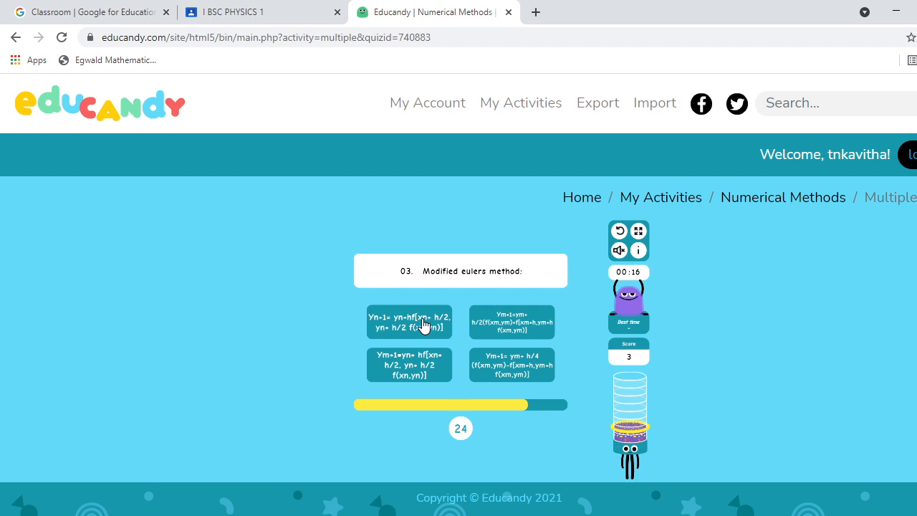
- Answer the modified Euler's question with Yn+1= yn+hf[xn+ h/2, yn+ h/2 f(xn,yn)] and the tangent approximation question with Euler's method
left_click(421, 322)
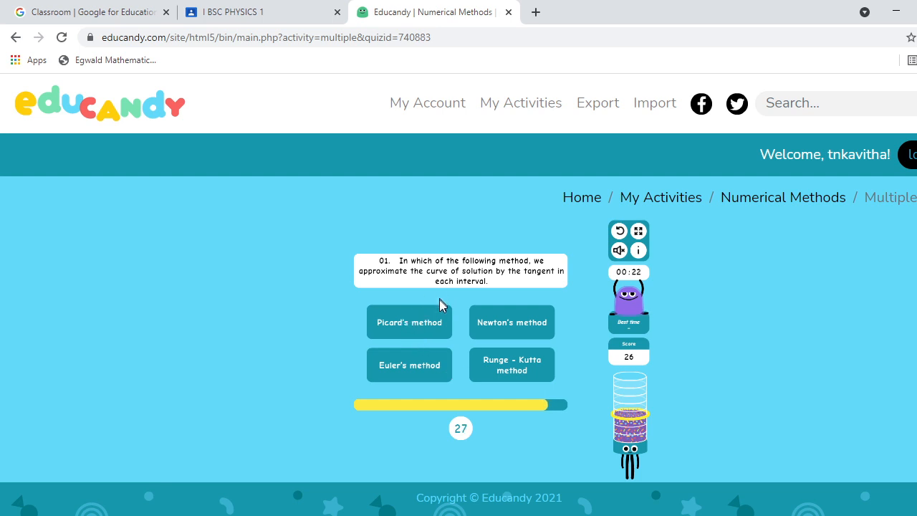
left_click(406, 362)
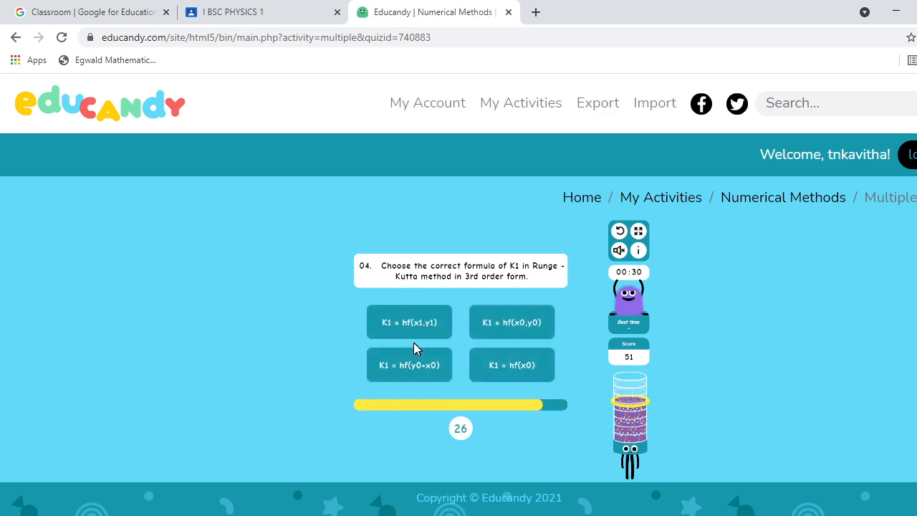
- Answer the question on the K1 formula in the 3rd order Runge-Kutta method, trying options including K1 = hf(x1,y1)
left_click(425, 328)
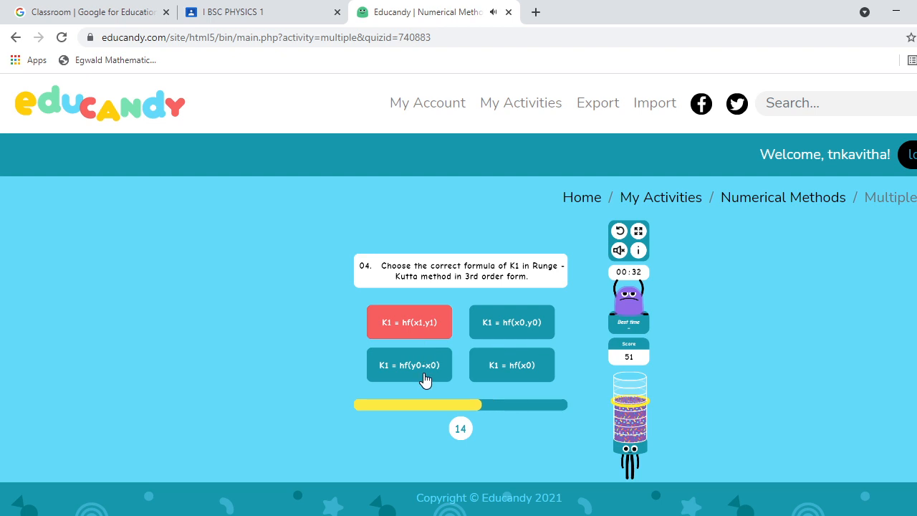
left_click(425, 377)
left_click(488, 367)
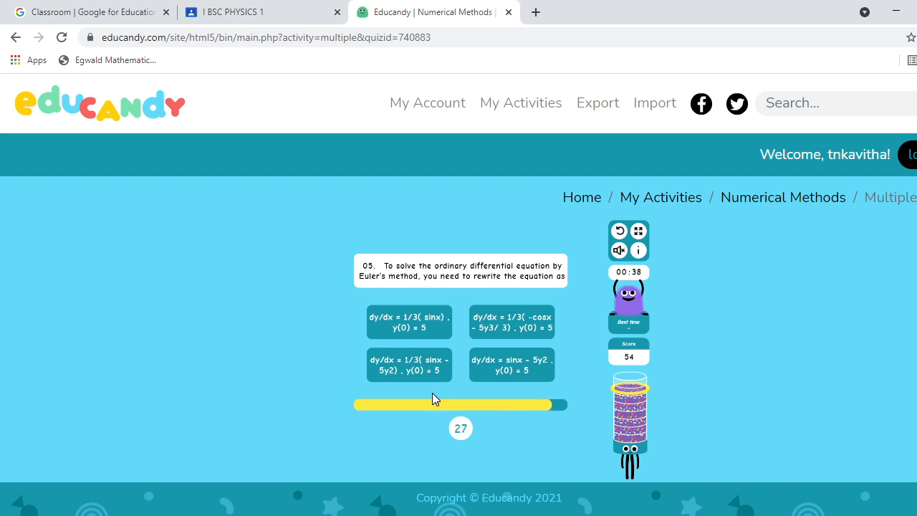
- Answer the question on rewriting the differential equation for Euler's method, trying options until dy/dx = 1/3( sinx - 5y2) , y(0) = 5 is chosen
left_click(419, 328)
left_click(500, 321)
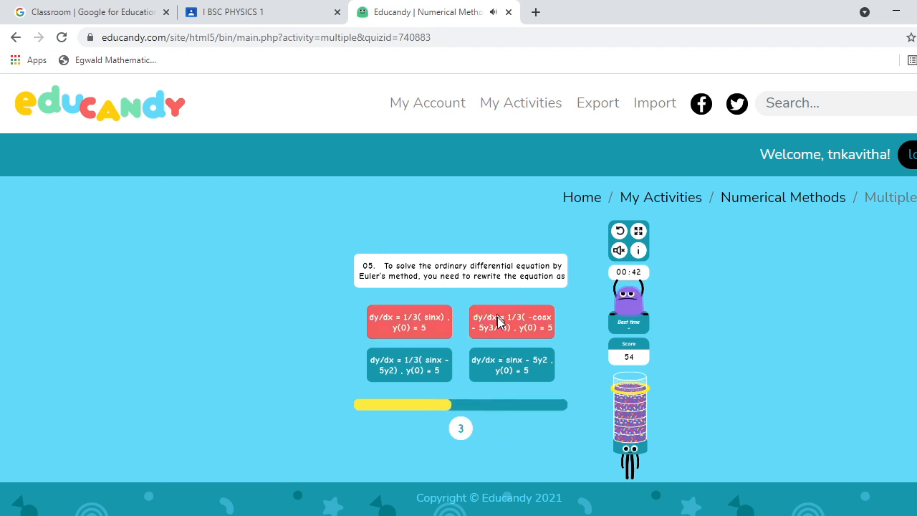
left_click(409, 376)
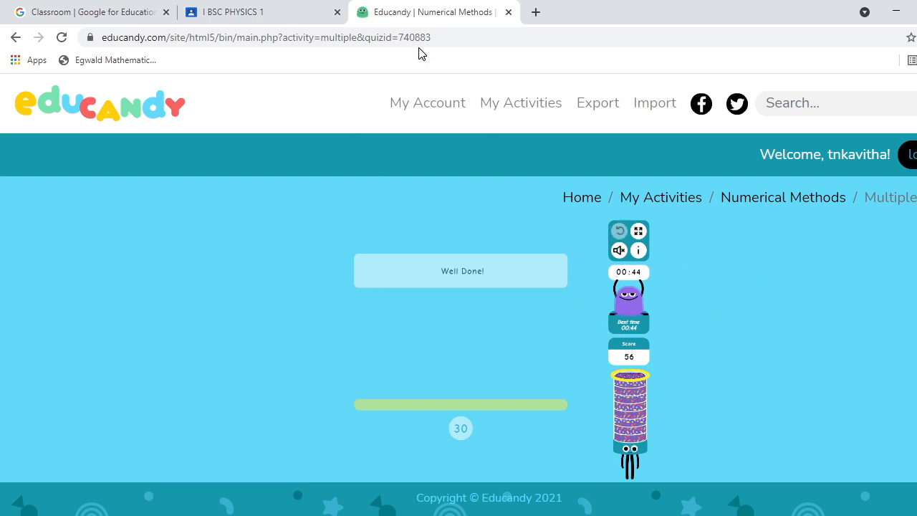
left_click(280, 15)
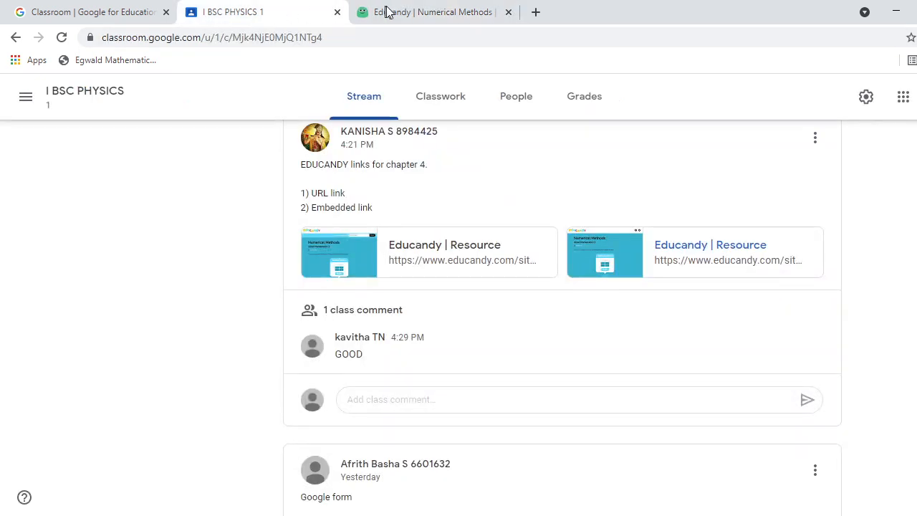
left_click(403, 14)
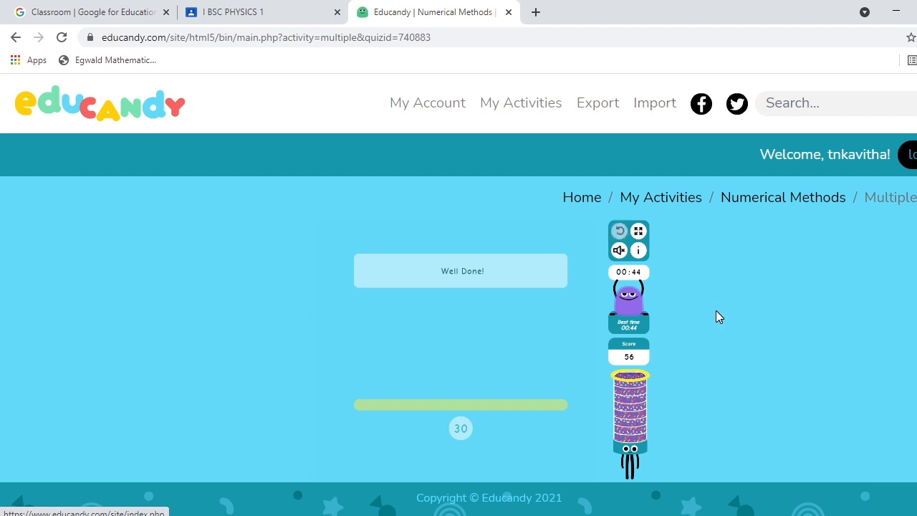
- Open the share options of the numbers activity with topic APTITUDE in My Activities and copy its embed code
left_click(660, 197)
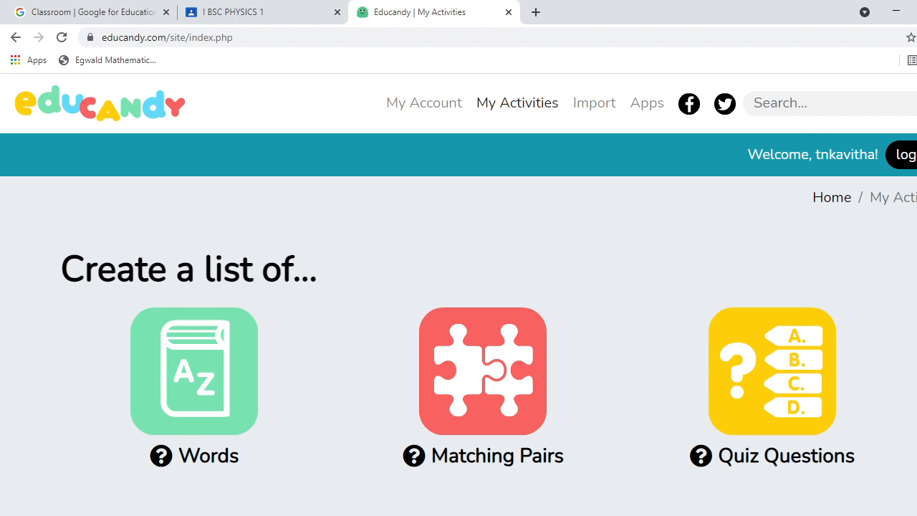
scroll(785, 443, "down", 6)
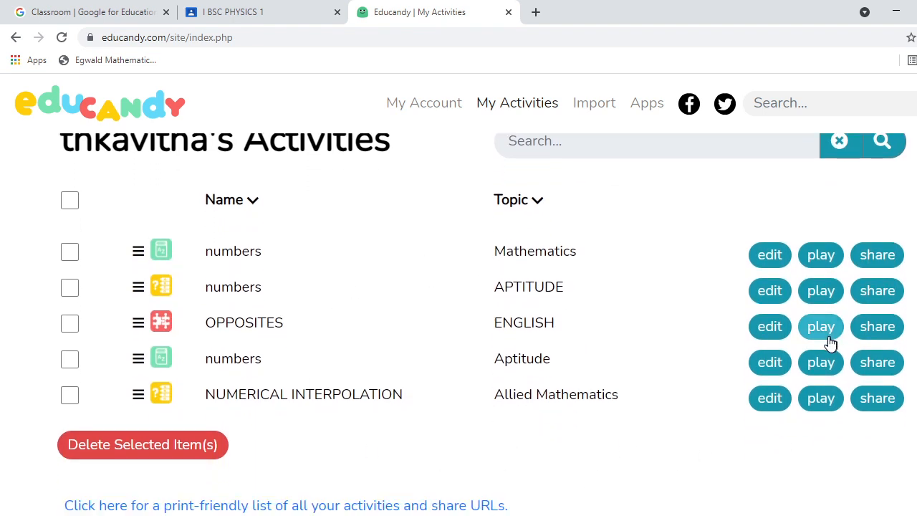
left_click(879, 291)
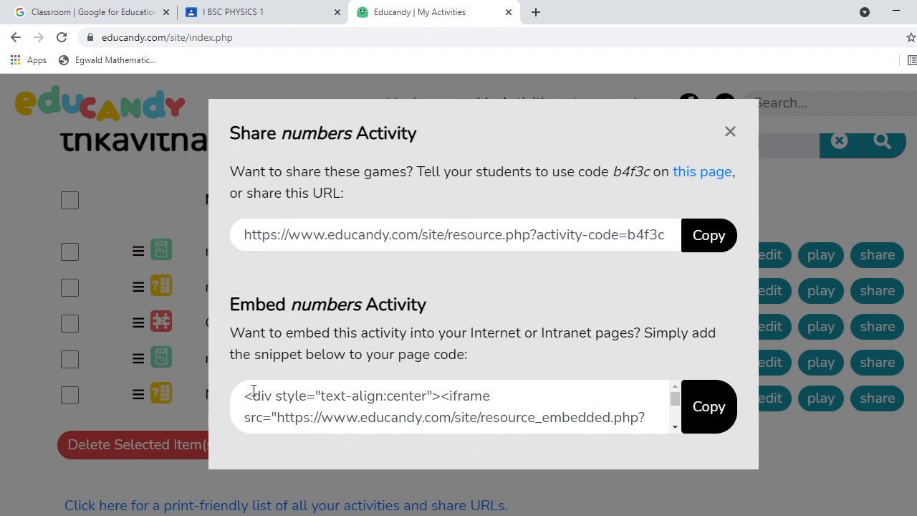
left_click_drag(241, 395, 696, 420)
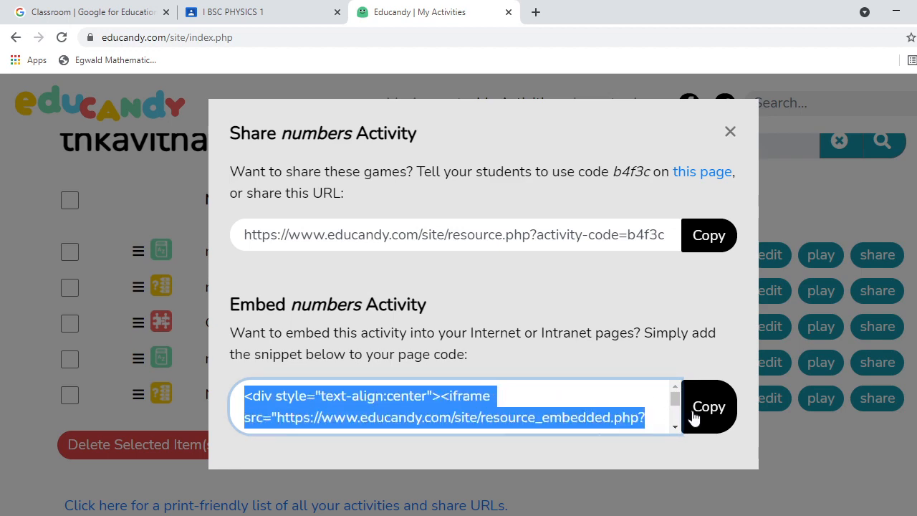
left_click(706, 412)
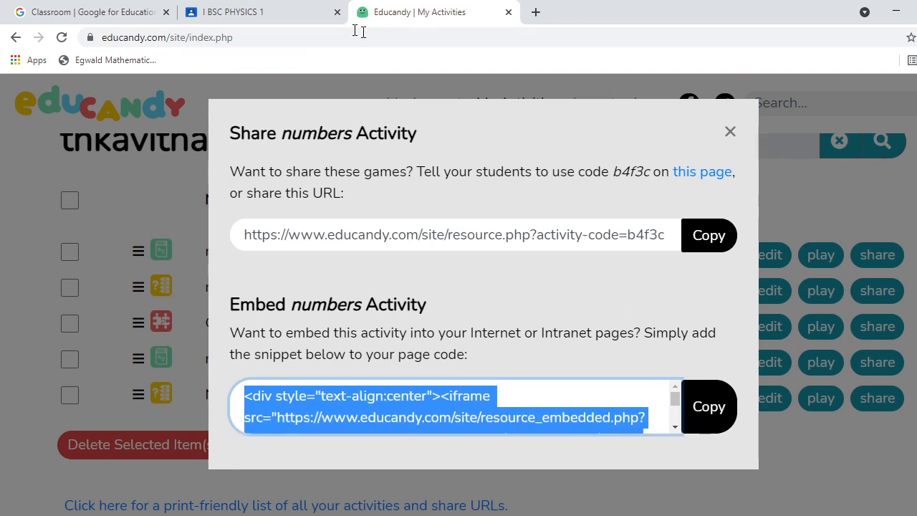
- Go to the Google Classroom page, and switch to the Educandy window with the numbers Multiple Choice game
left_click(254, 14)
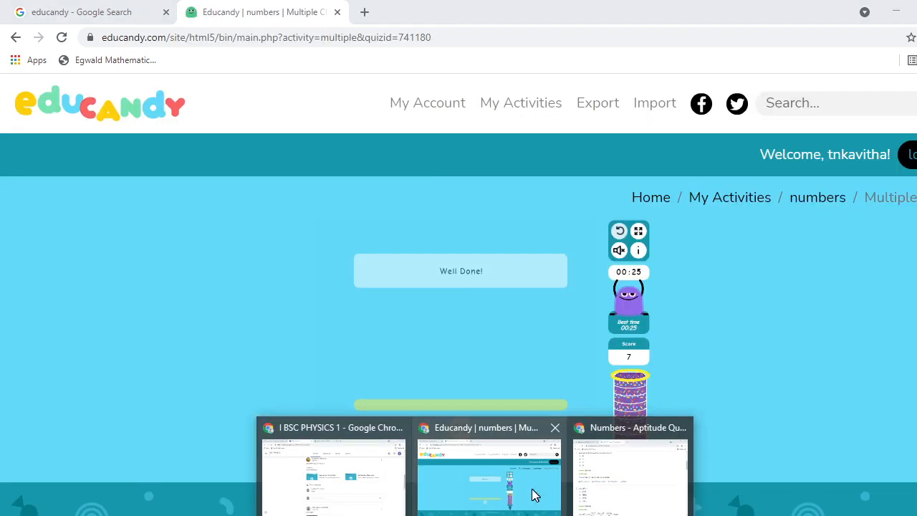
left_click(532, 494)
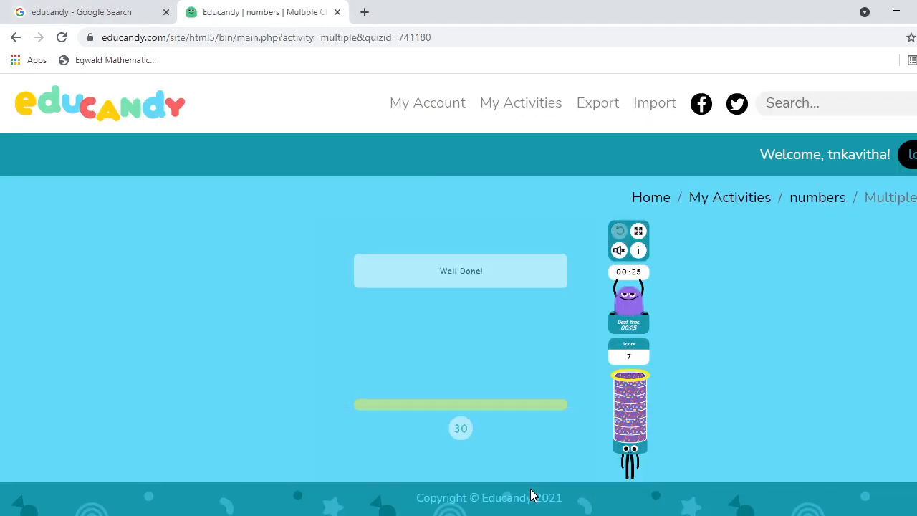